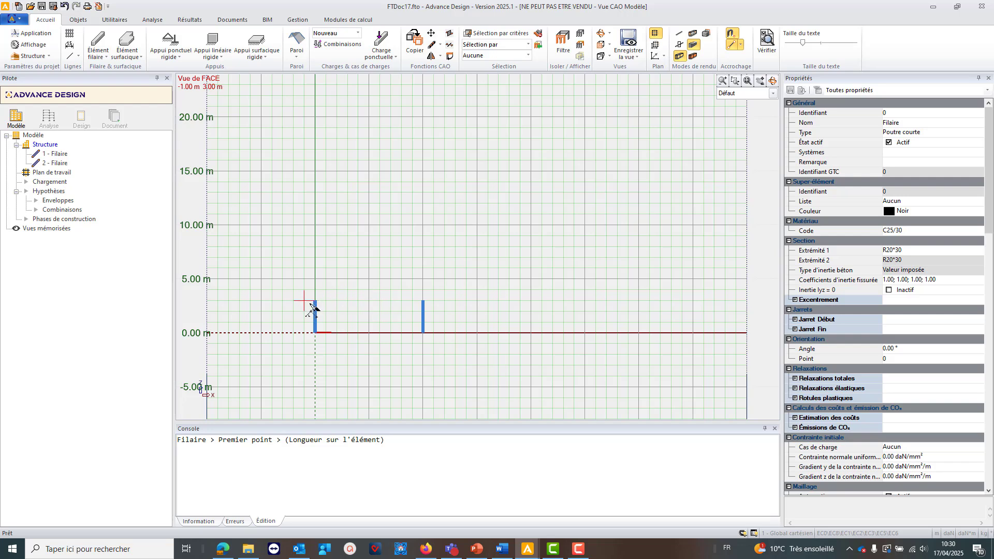
Draw a 10 m beam joining the two column tops at 3 m height and add a first construction phase
click(316, 302)
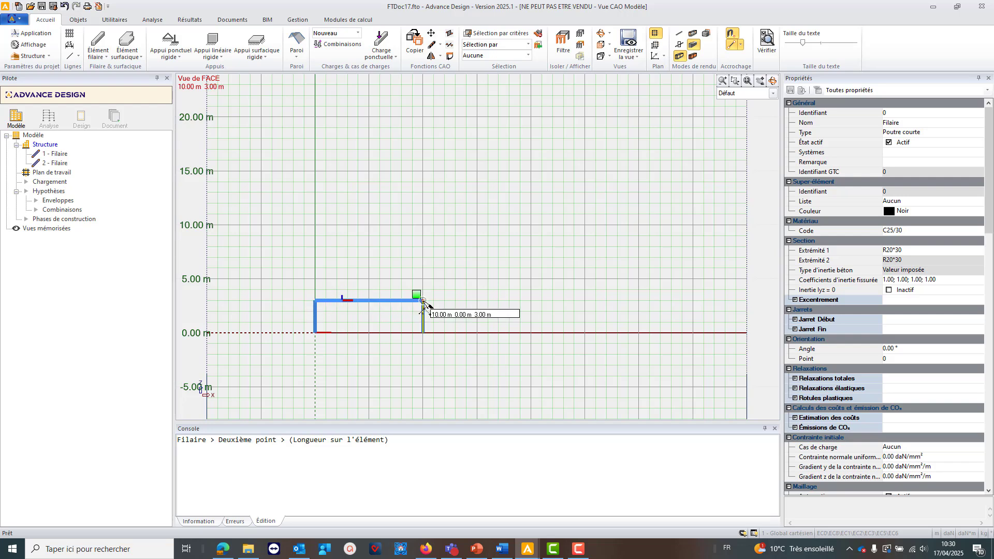
click(423, 301)
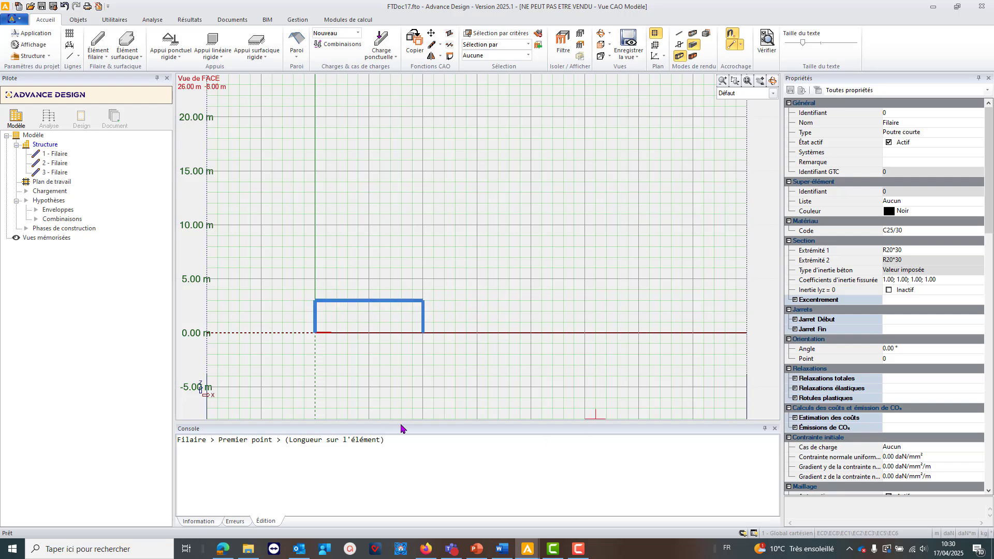
click(57, 229)
right_click(57, 229)
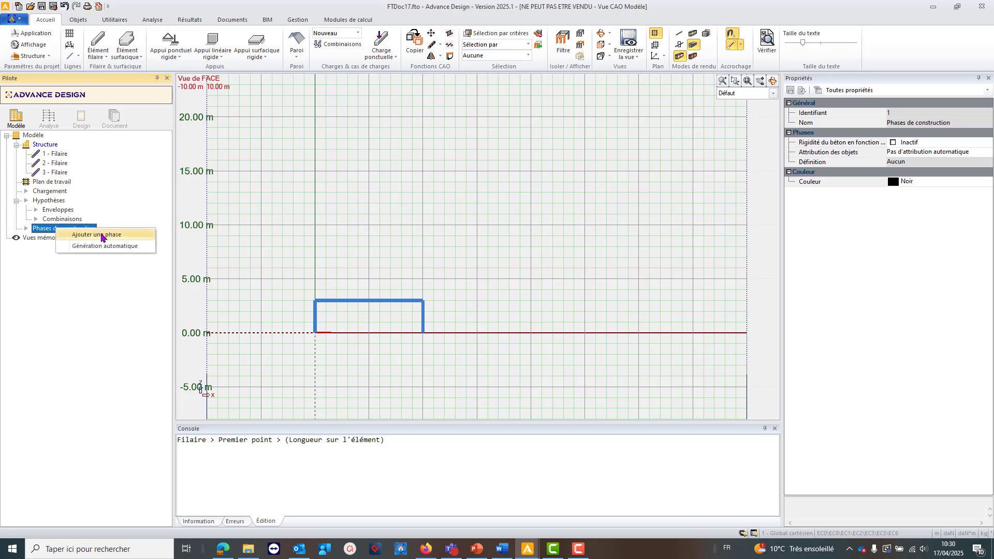
click(103, 236)
Assign linear elements 1 to 3 to phase 1 using the "Phase sélectionnée et suivantes" interval
click(51, 156)
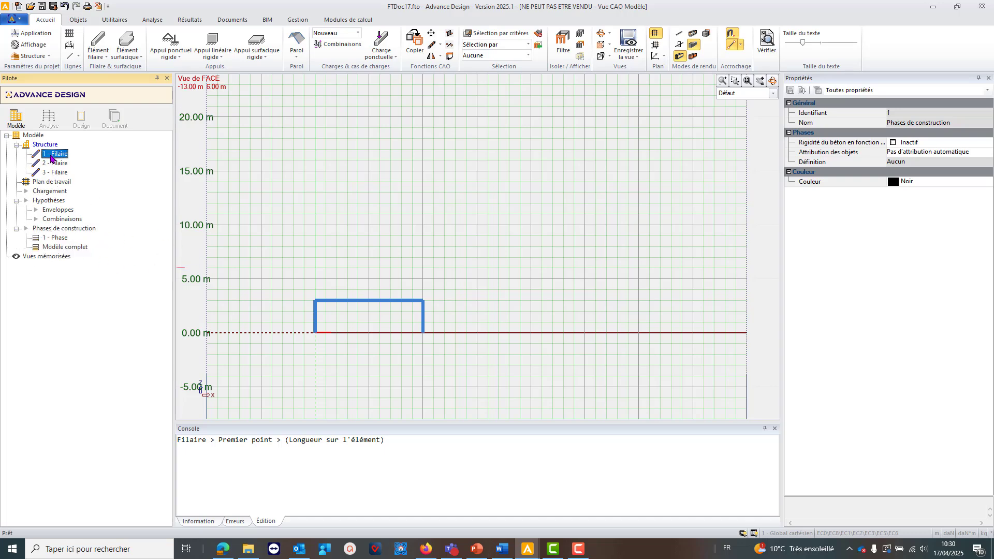
shift+click(51, 172)
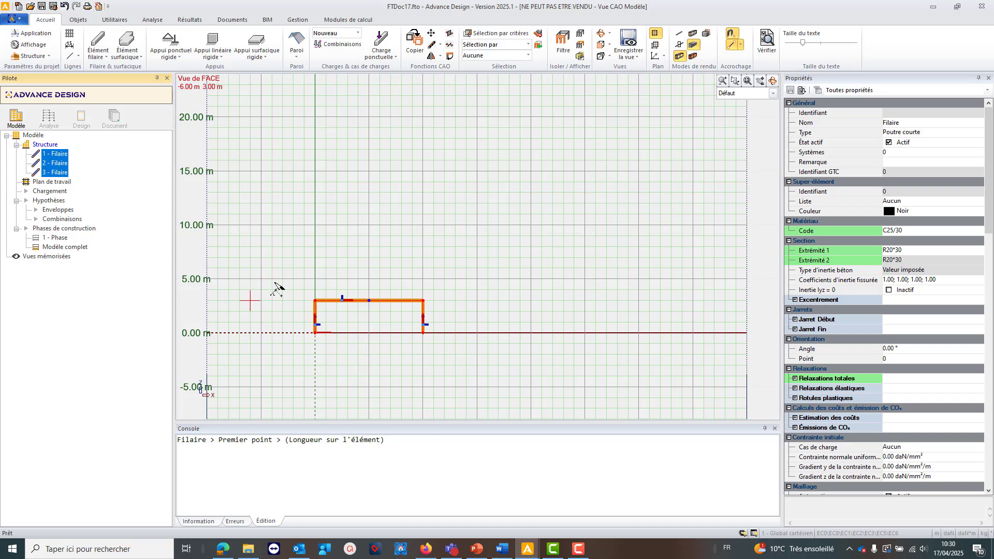
right_click(305, 171)
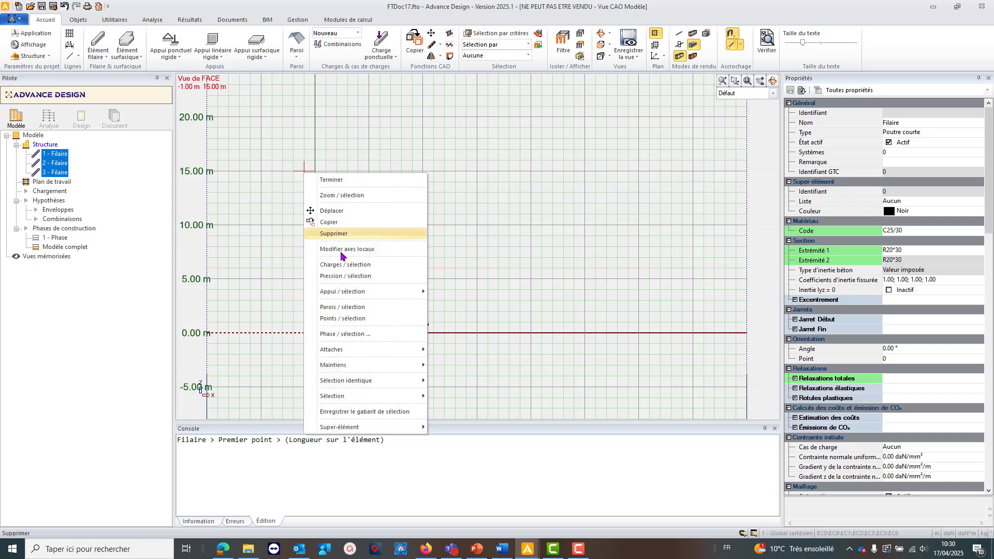
click(345, 334)
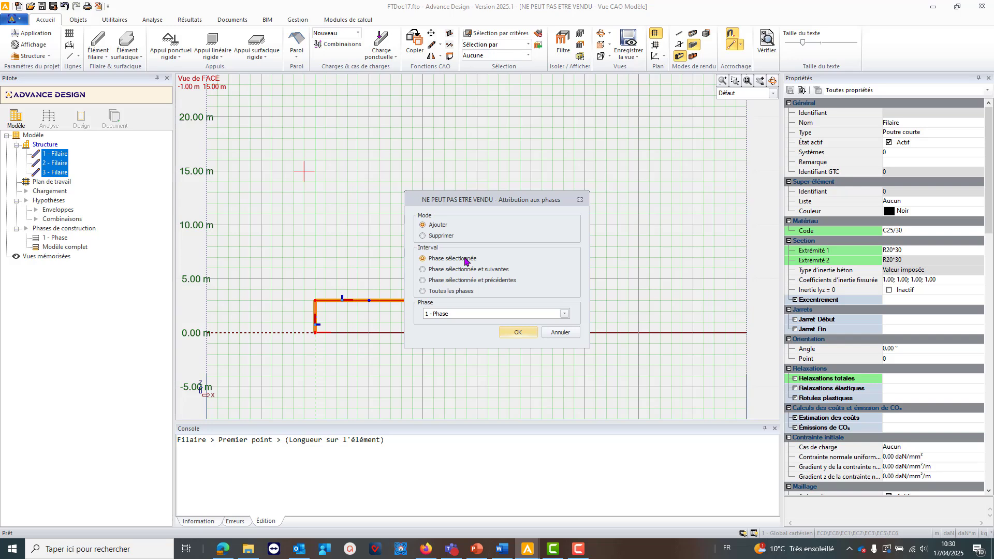
click(450, 271)
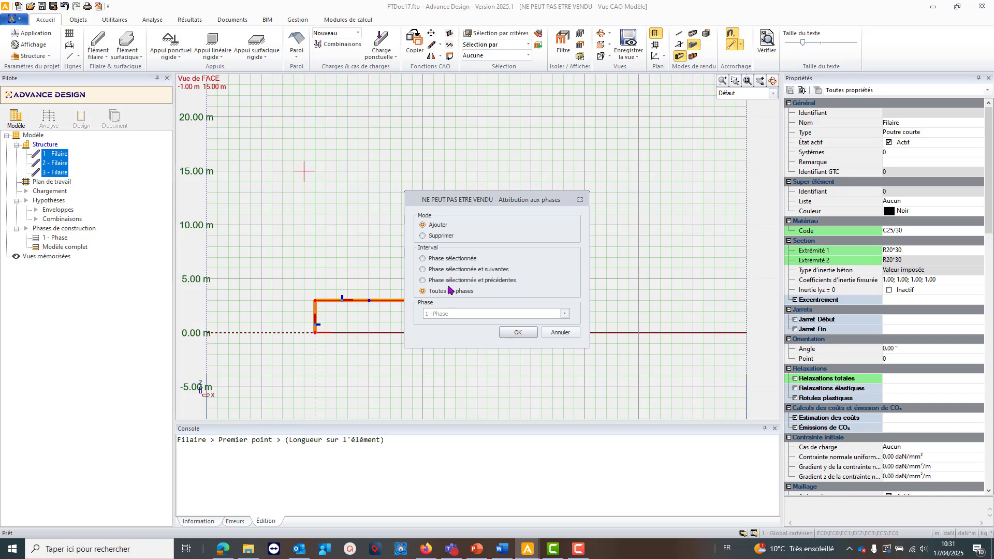
click(459, 269)
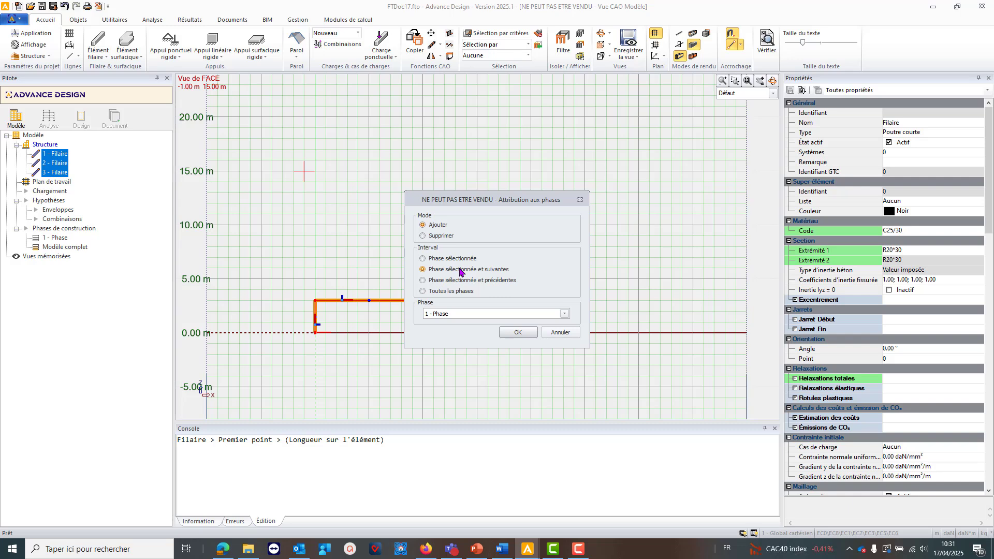
click(518, 333)
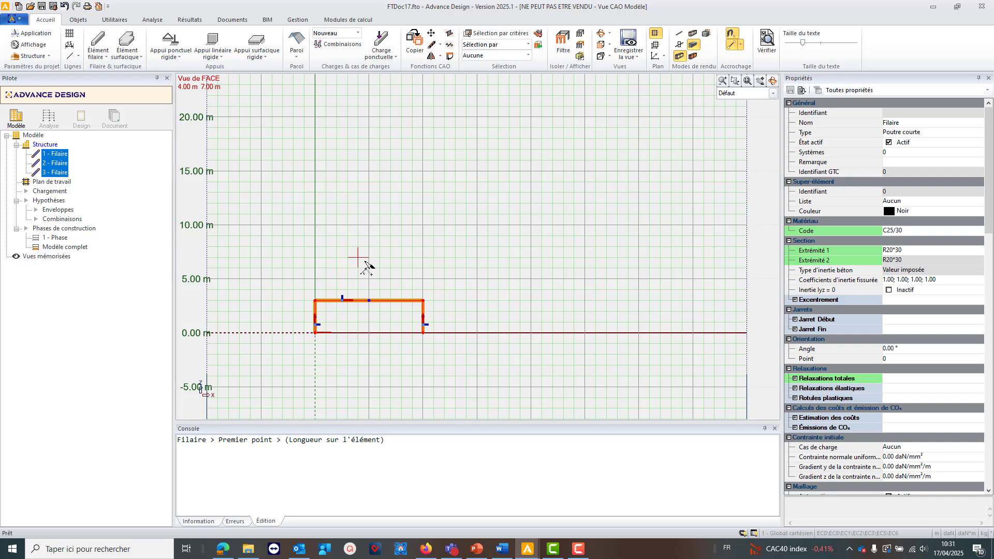
Draw the second storey with linear elements: two columns from 3 m to 6 m and a 10 m beam joining their tops
click(46, 144)
click(98, 40)
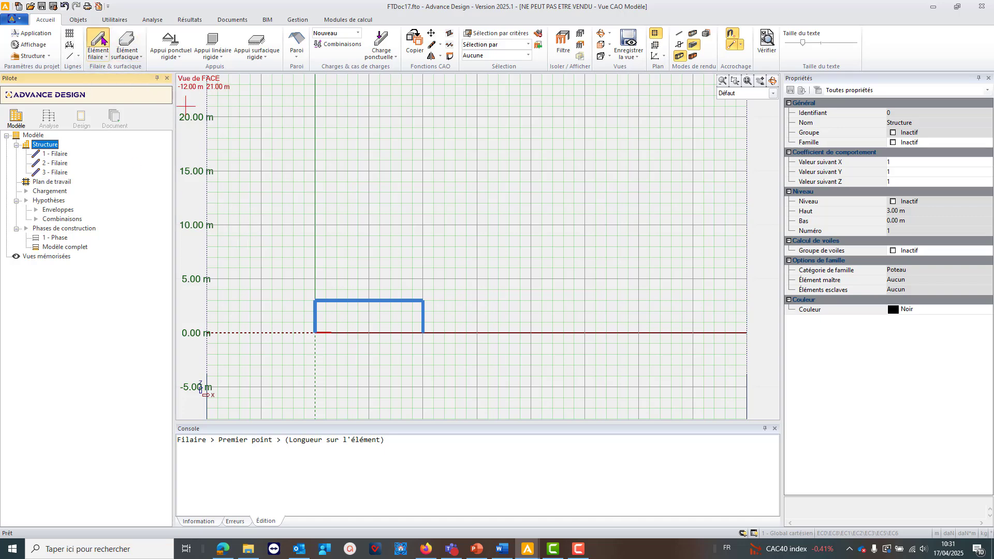
click(315, 301)
click(315, 268)
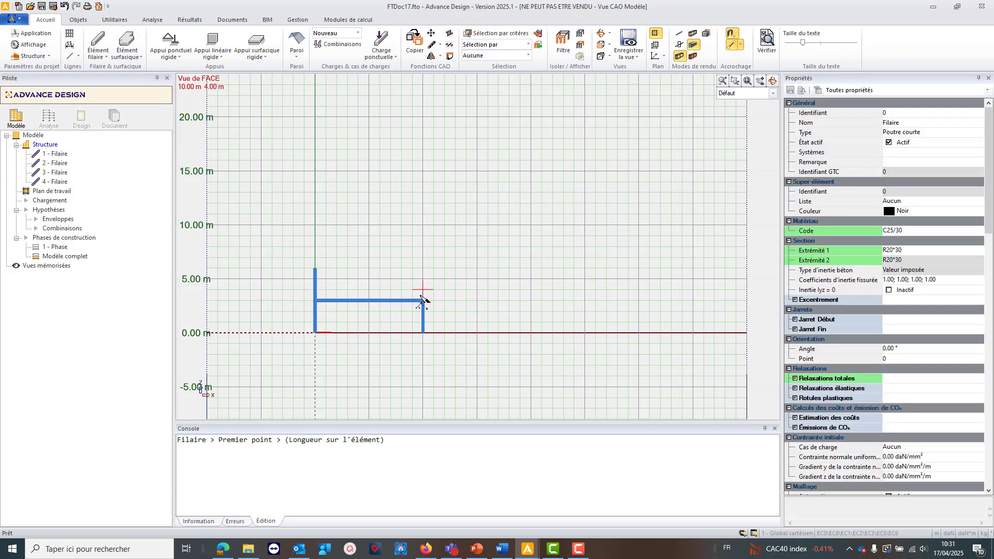
click(422, 301)
click(423, 269)
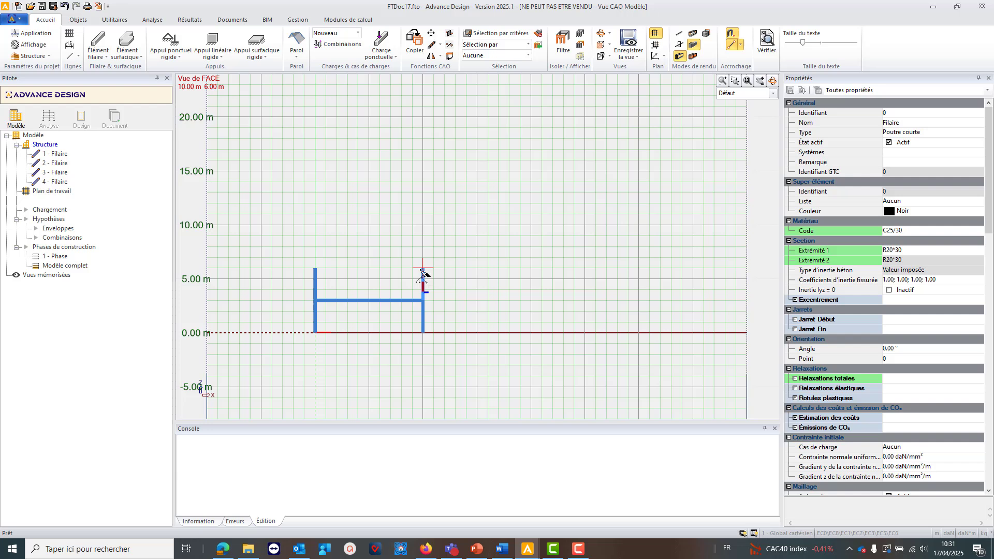
click(315, 268)
click(423, 268)
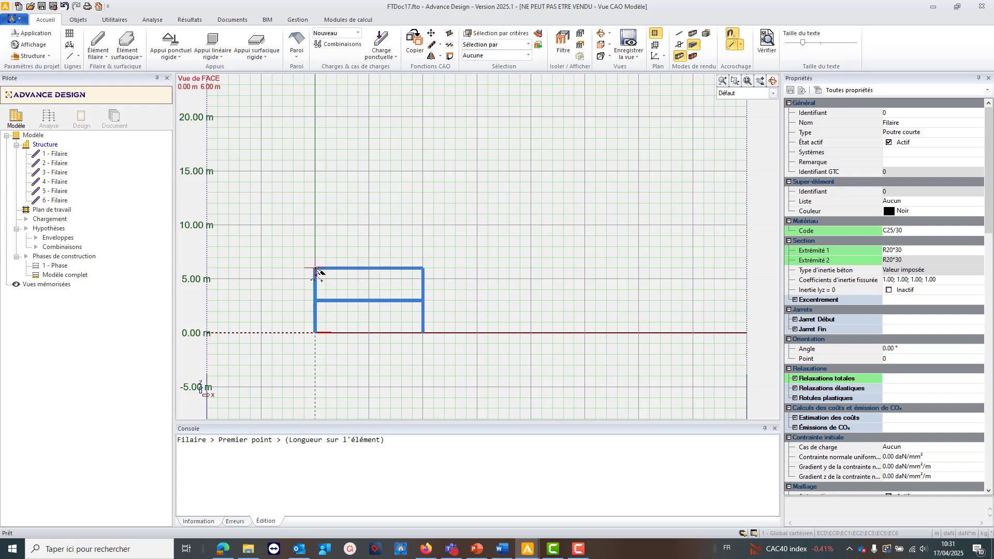
Draw the third storey's two columns from 6 m to 9 m and the 10 m beam across their tops
click(316, 268)
click(315, 239)
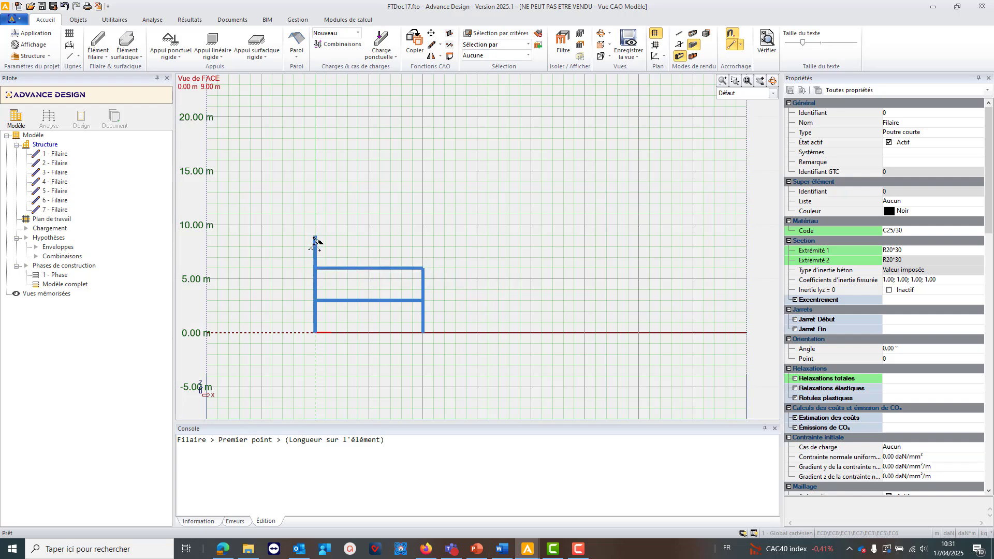
click(423, 268)
click(423, 237)
click(315, 237)
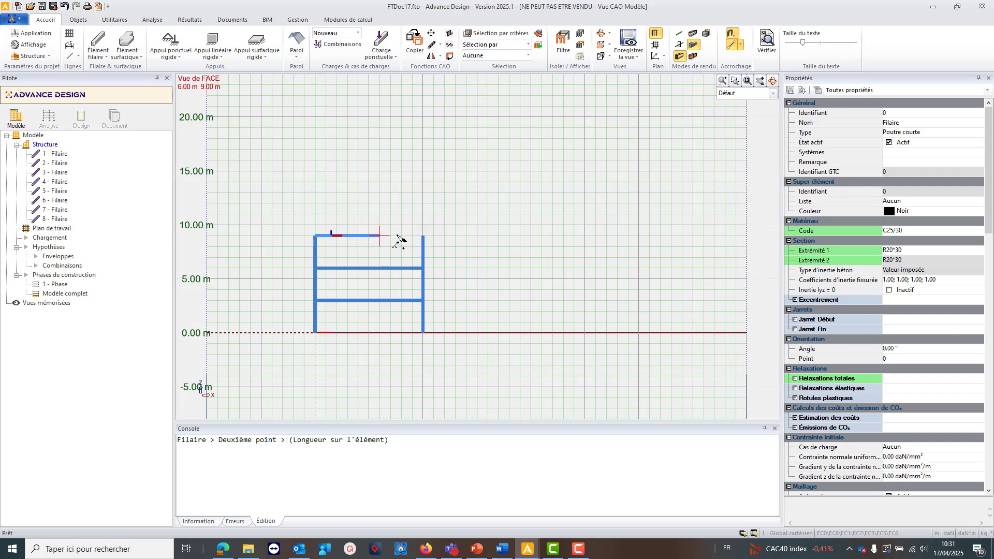
click(423, 236)
Add construction phases 2 and 3 to the model and end the linear element command
click(50, 286)
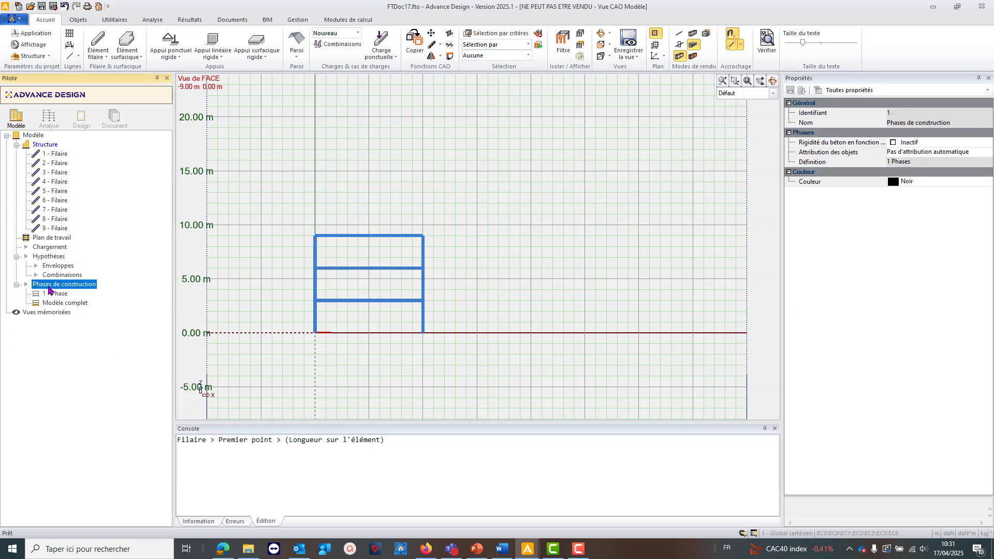
right_click(47, 286)
click(50, 290)
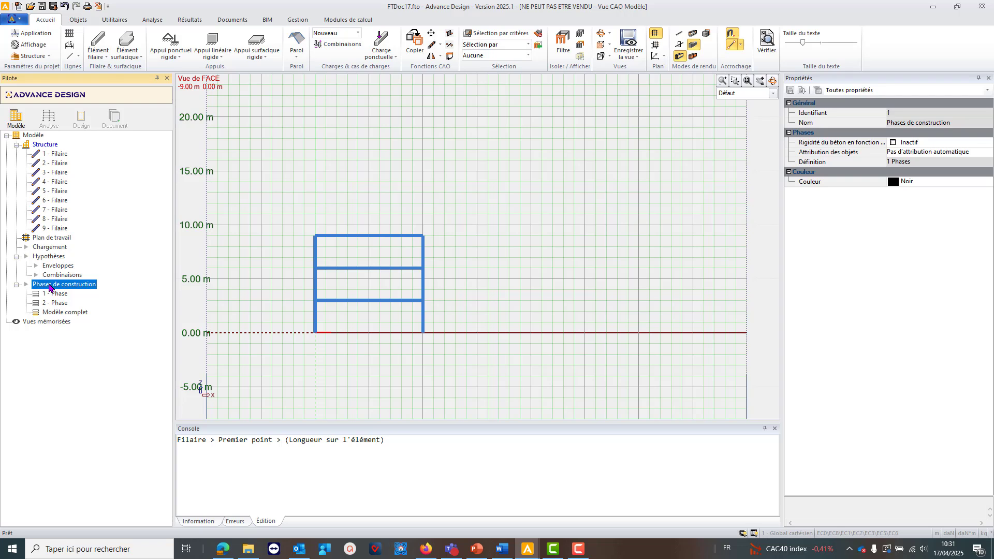
right_click(49, 286)
click(51, 291)
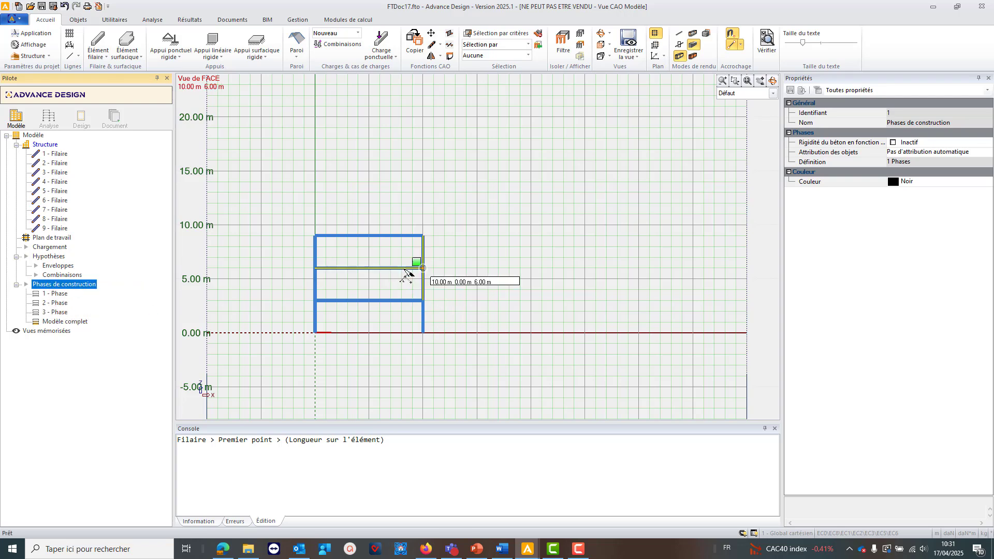
key(Escape)
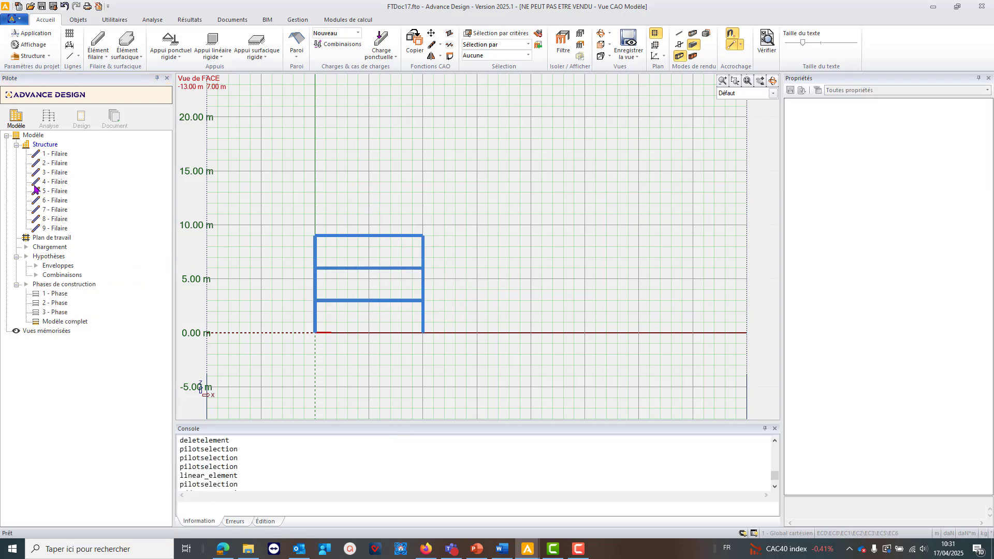
Assign second-storey elements 4 to 6 to phase 2 with the "Phase sélectionnée et suivantes" interval
click(45, 182)
shift+click(52, 200)
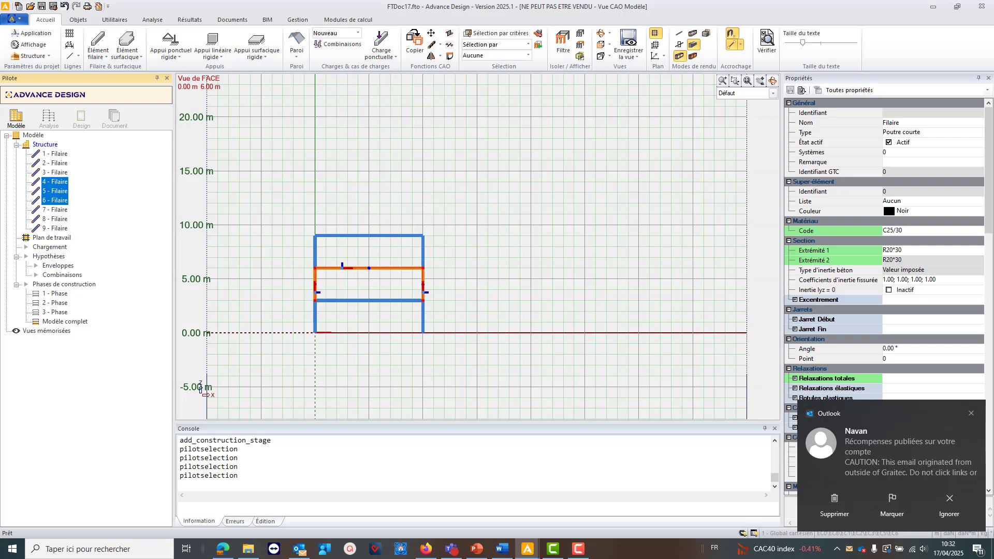
click(970, 414)
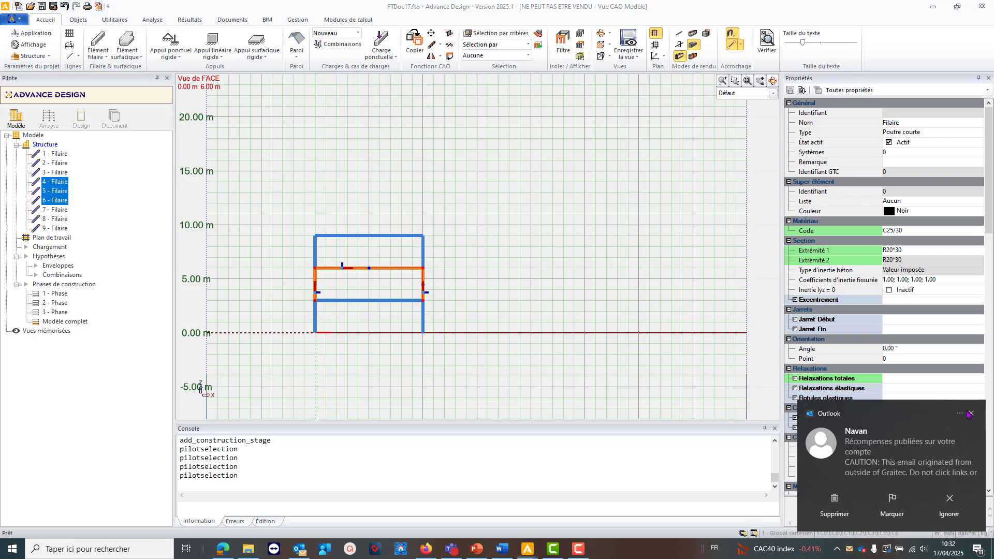
right_click(433, 220)
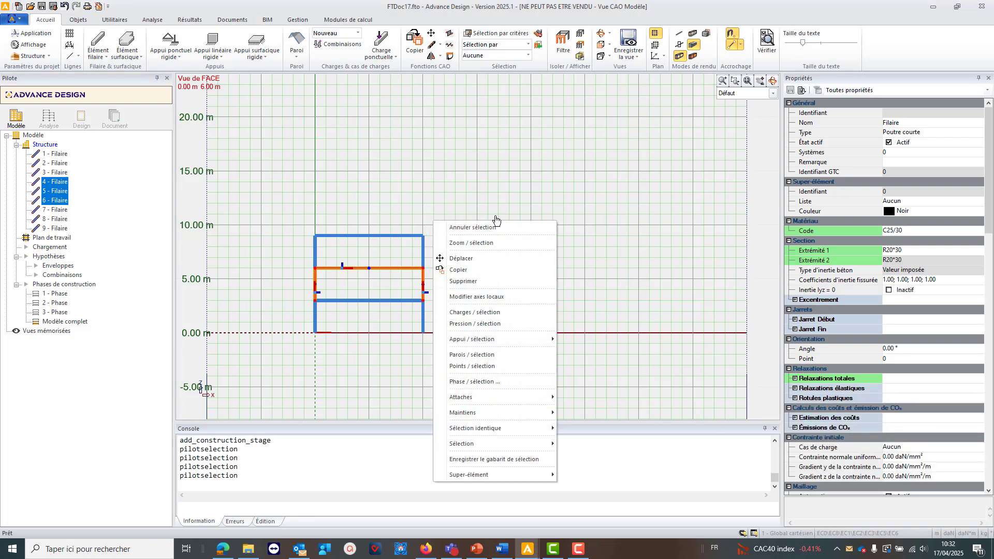
click(473, 382)
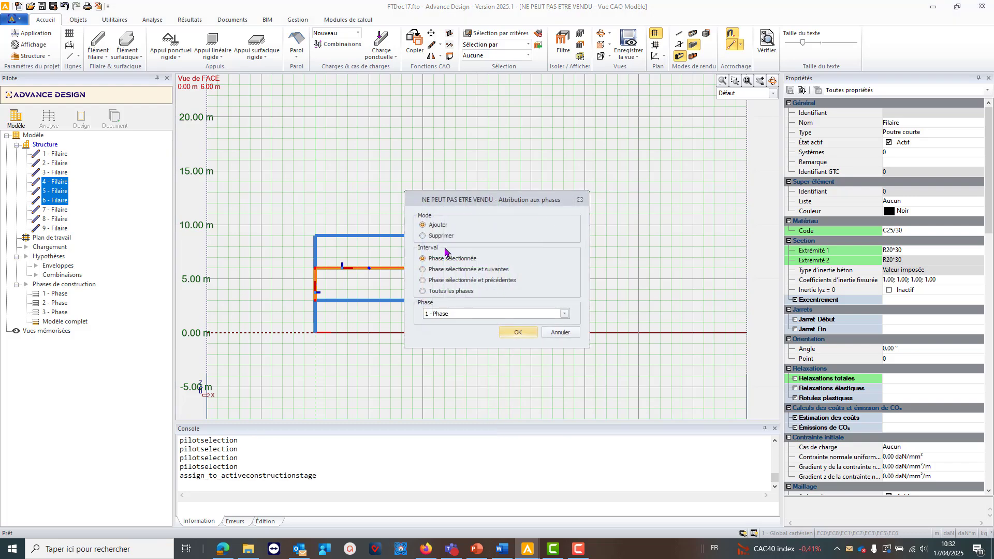
click(442, 270)
click(495, 316)
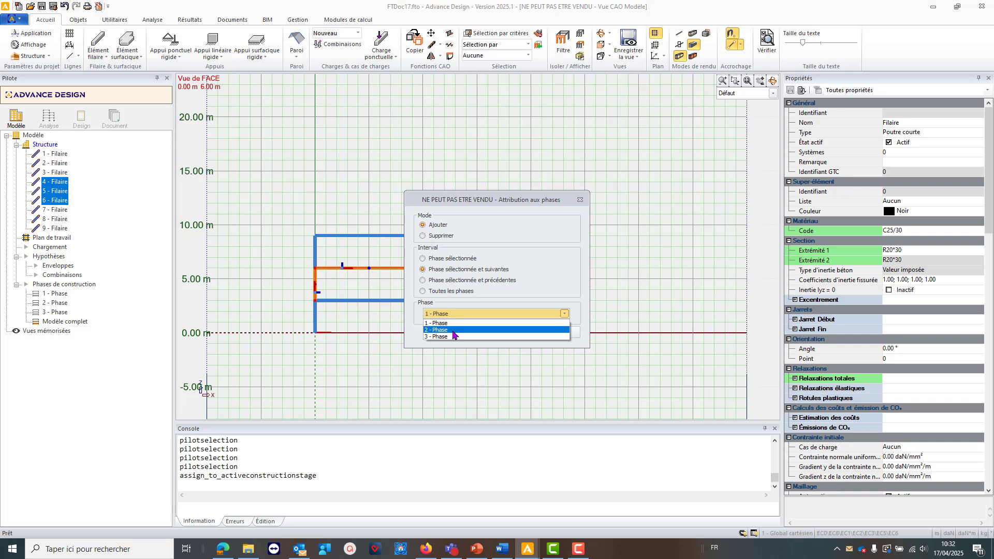
click(430, 330)
click(517, 333)
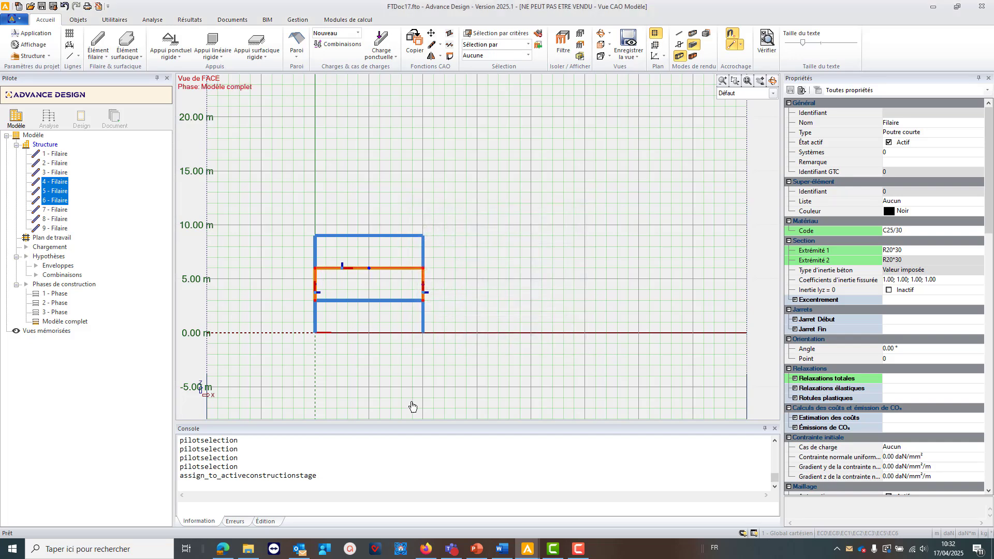
Display construction phases 1, 2 and 3 one after another to examine their elements, and return to the complete model
click(54, 294)
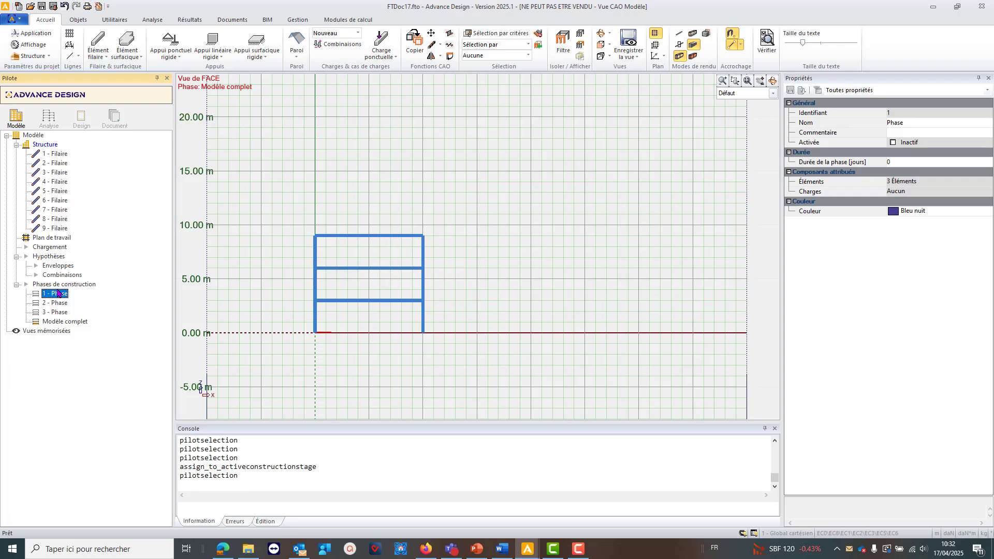
double_click(57, 293)
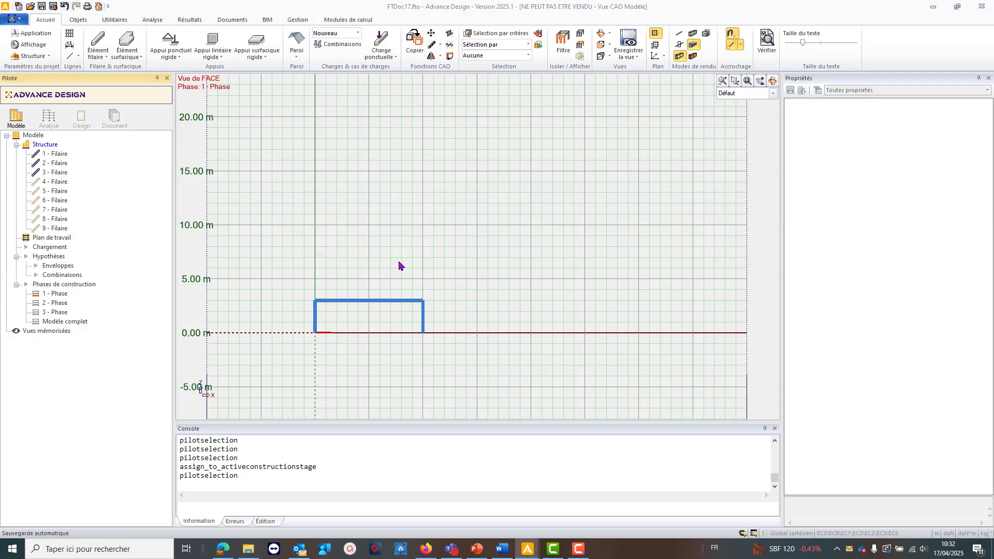
click(485, 8)
double_click(46, 304)
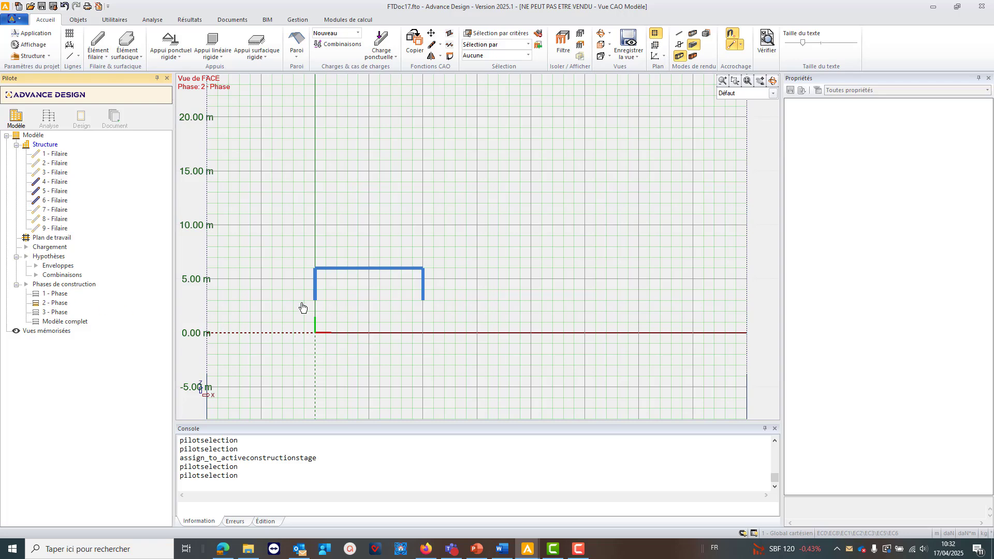
double_click(54, 313)
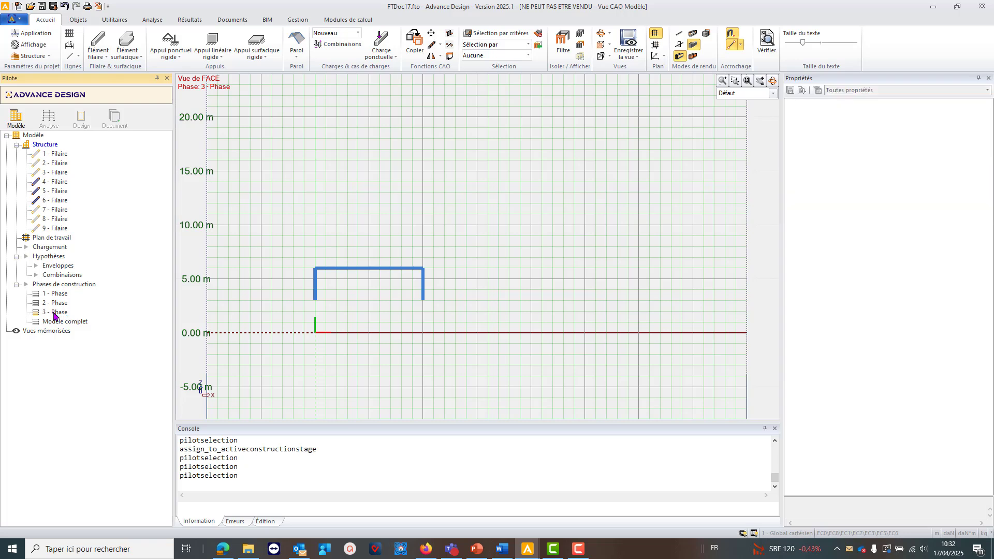
double_click(54, 322)
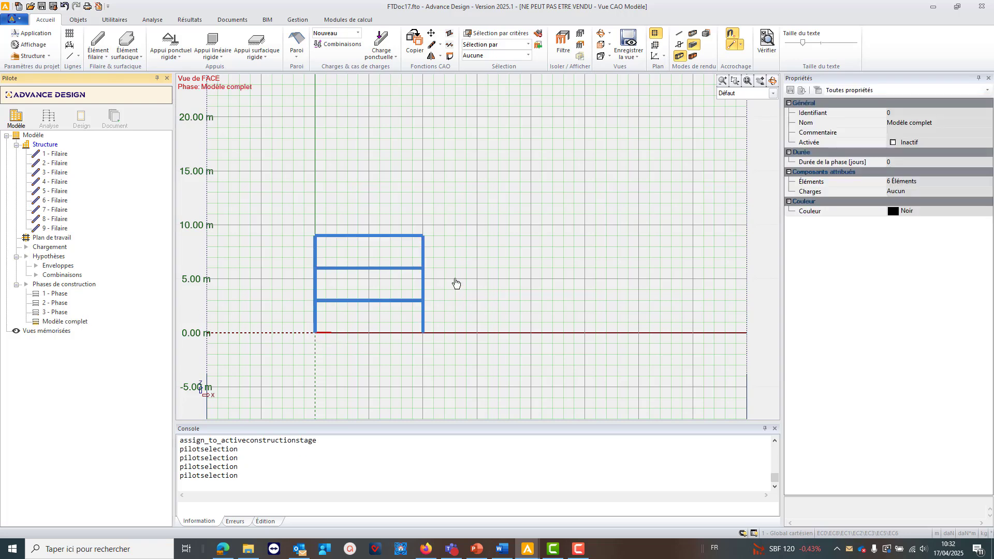
View the properties of phase 3 and select third-storey linear elements 7 to 9
click(47, 312)
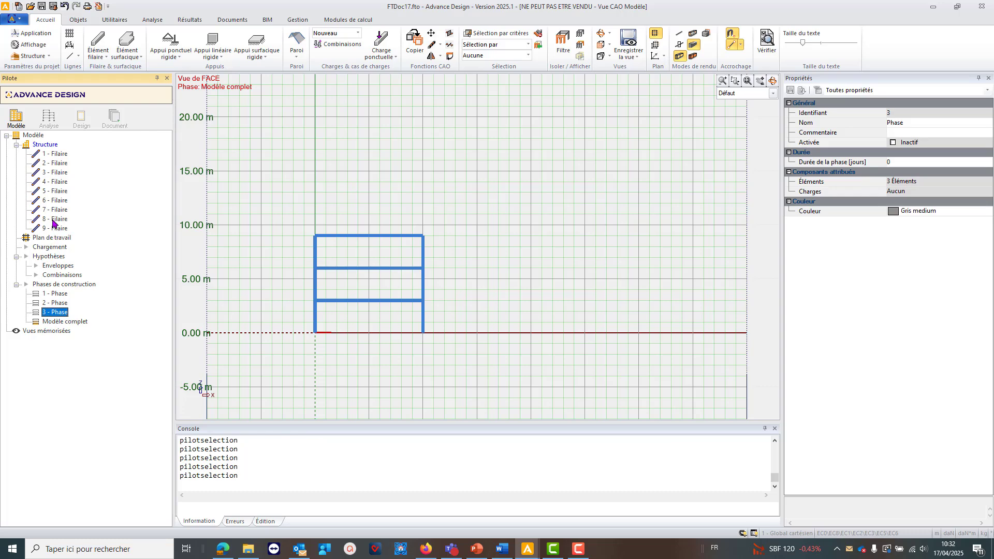
click(53, 210)
shift+click(52, 229)
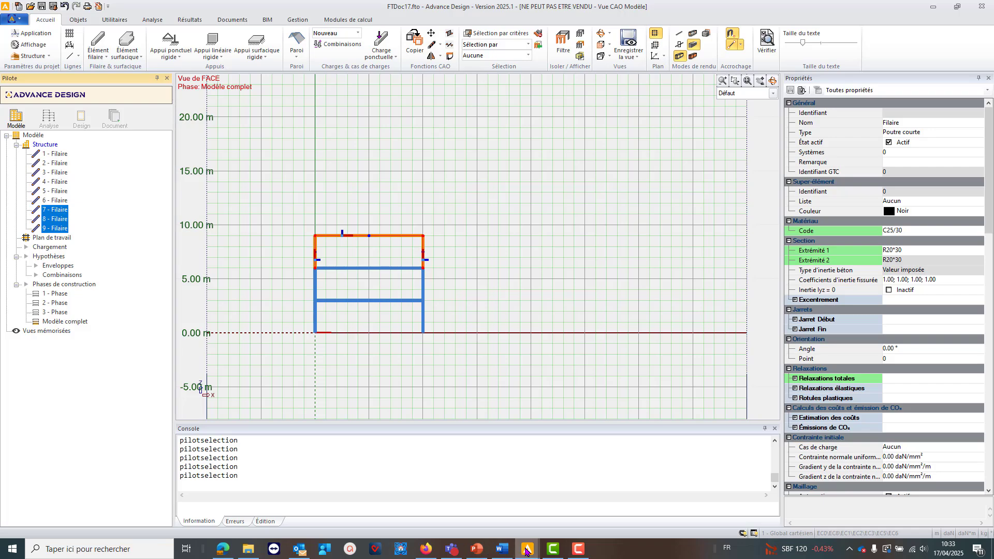
Switch to the multi-storey building model Modèle.fto and generate its construction phases automatically
mouse_move(527, 550)
click(460, 495)
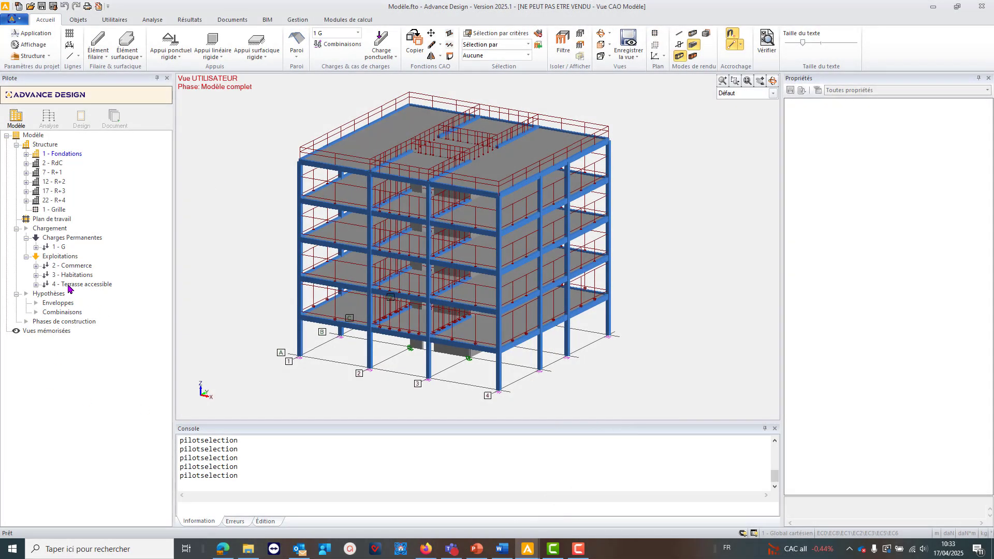
click(54, 322)
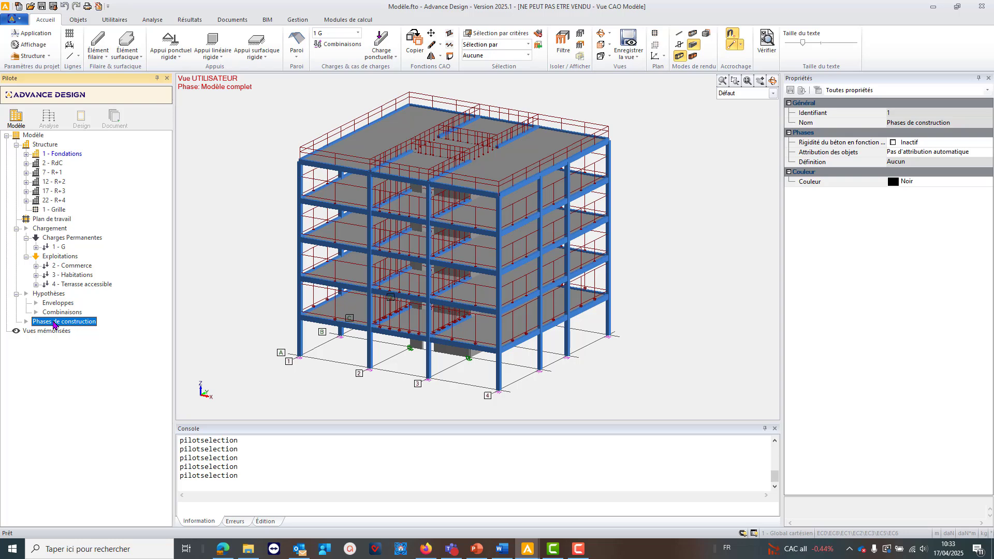
right_click(54, 324)
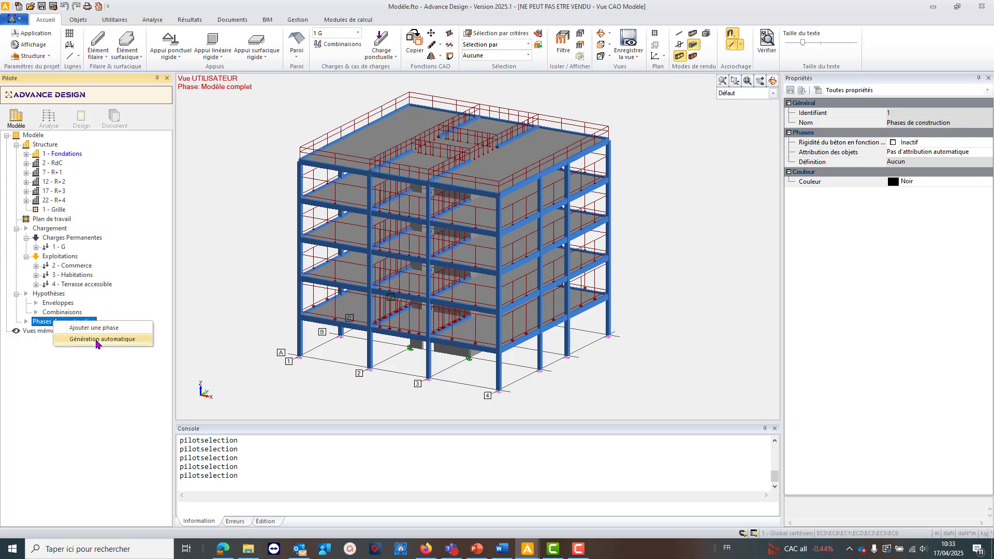
click(97, 340)
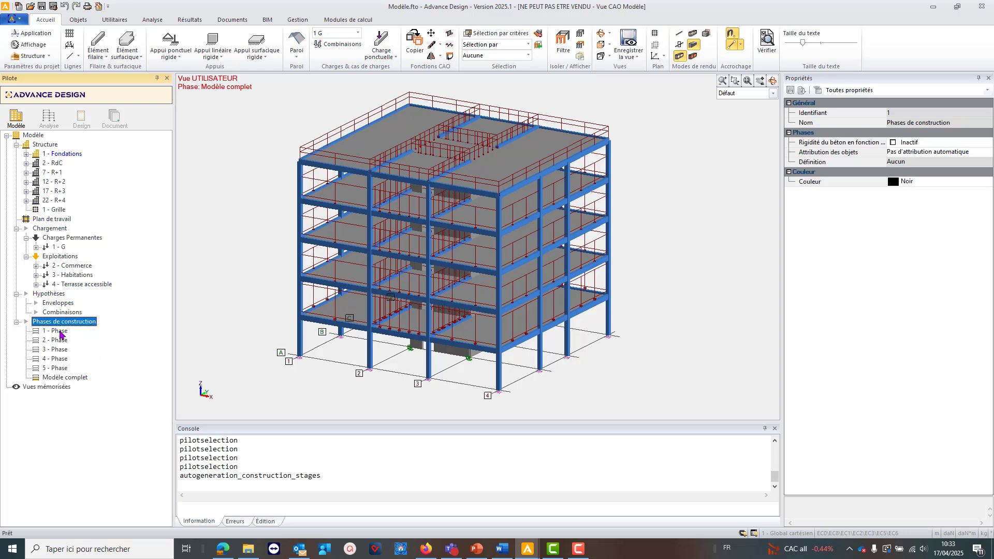
View the properties and elements of the building's generated phases 1 to 3, and return to phase 1
click(60, 333)
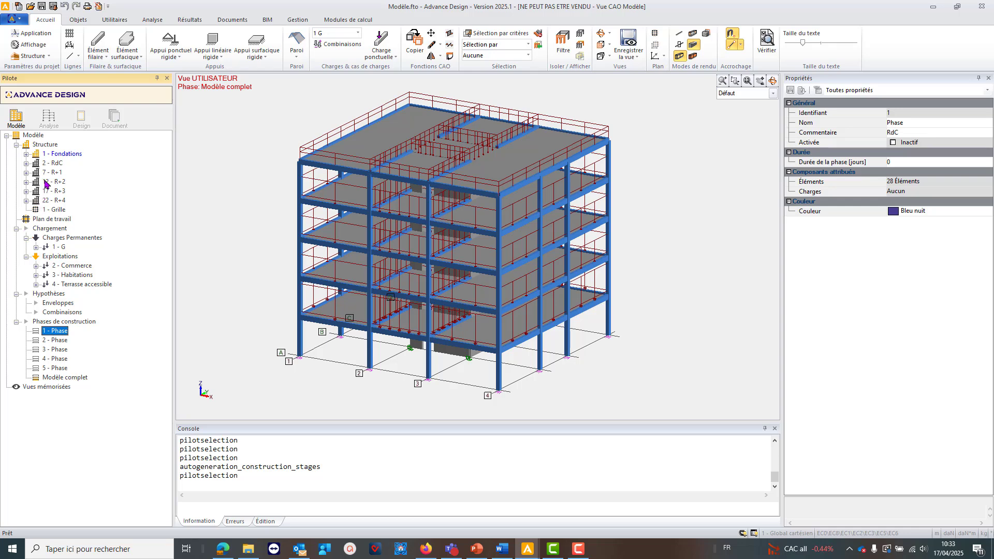
double_click(56, 332)
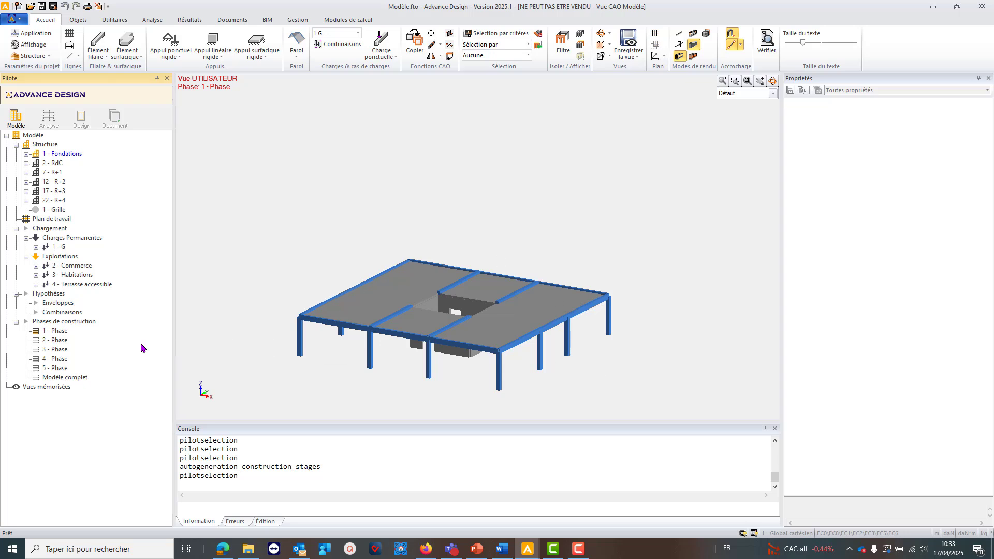
double_click(60, 341)
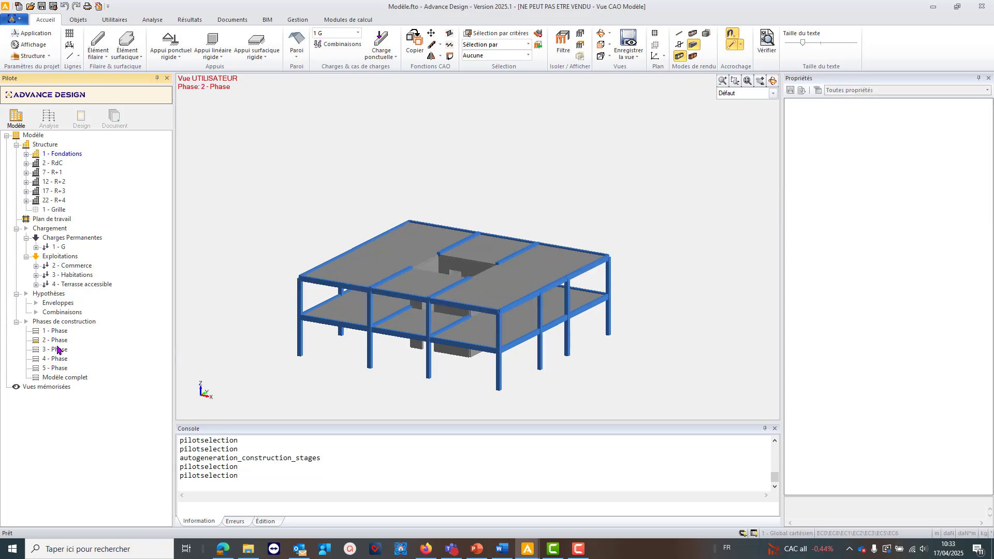
click(58, 352)
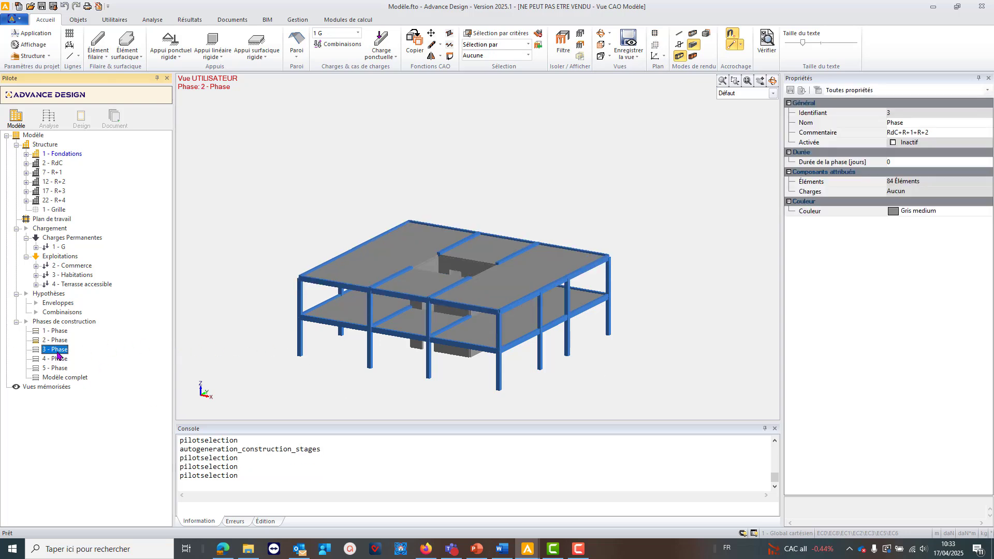
double_click(58, 350)
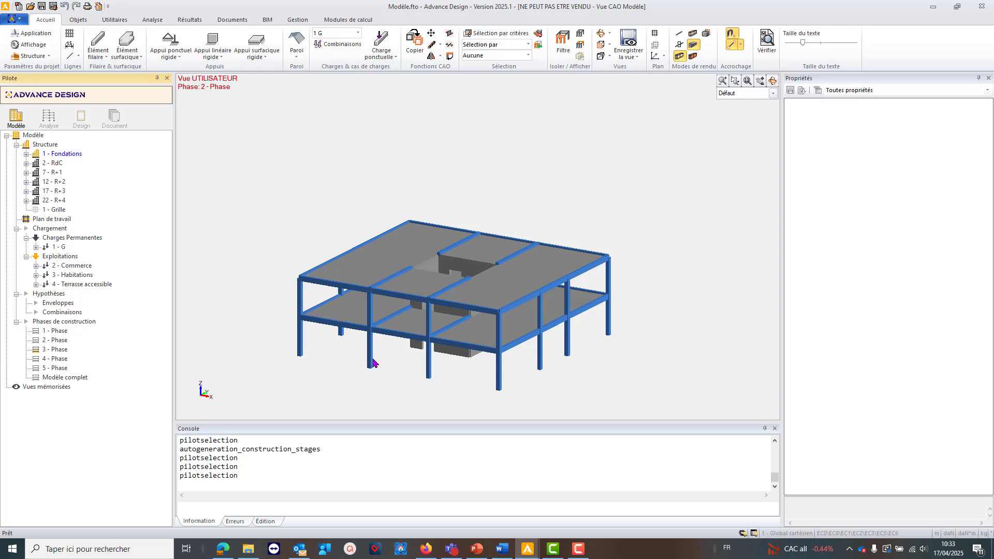
double_click(58, 334)
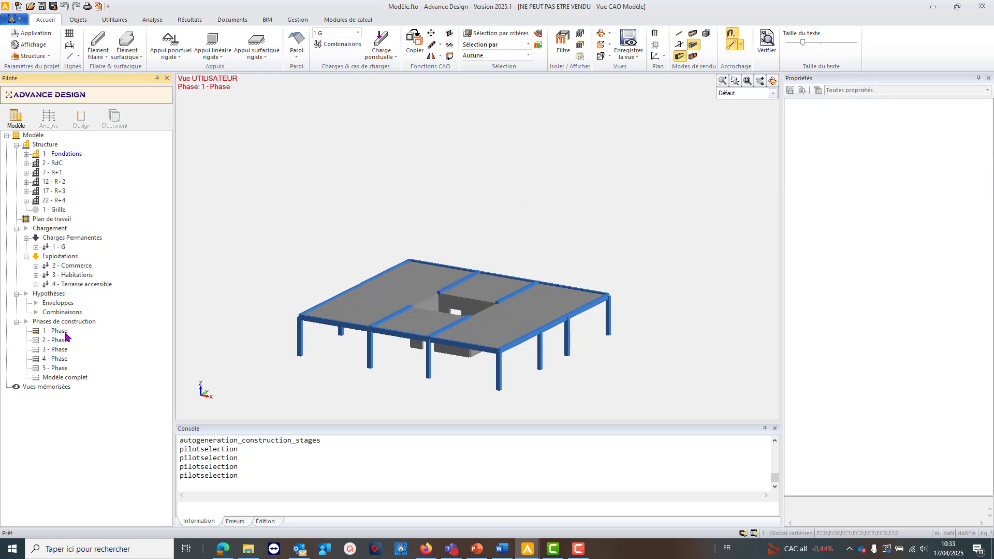
Check the permanent loads of case G while phase 1 is displayed, and return to the complete model
click(36, 247)
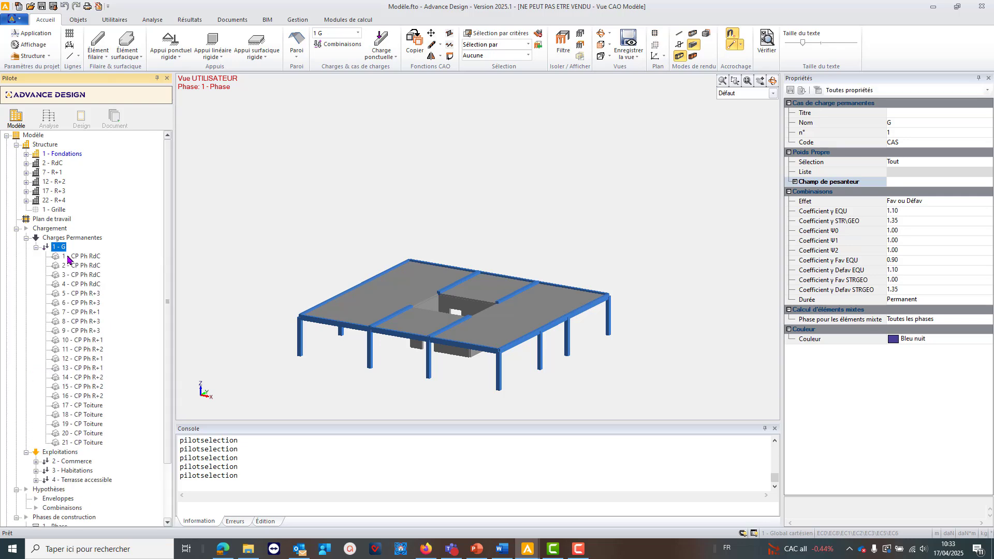
click(70, 257)
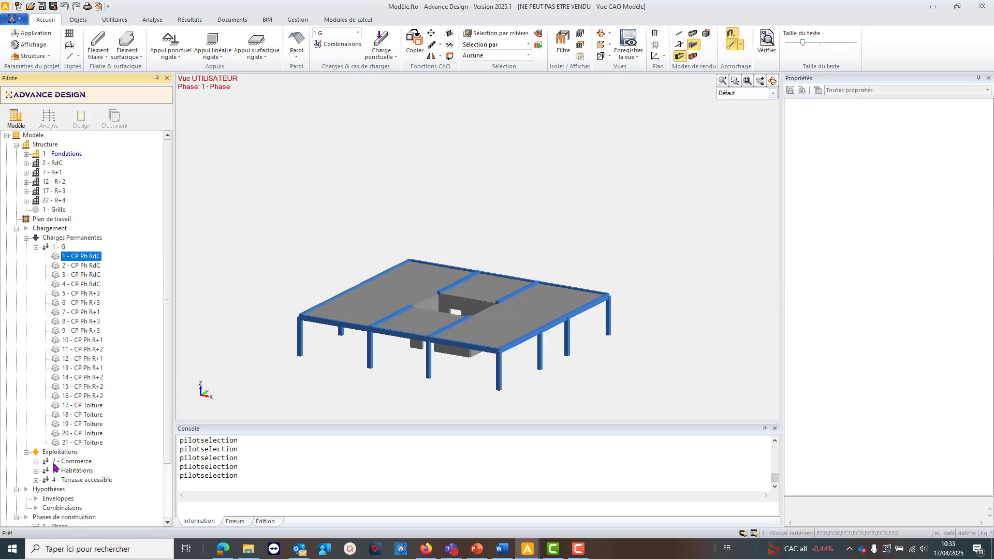
click(35, 247)
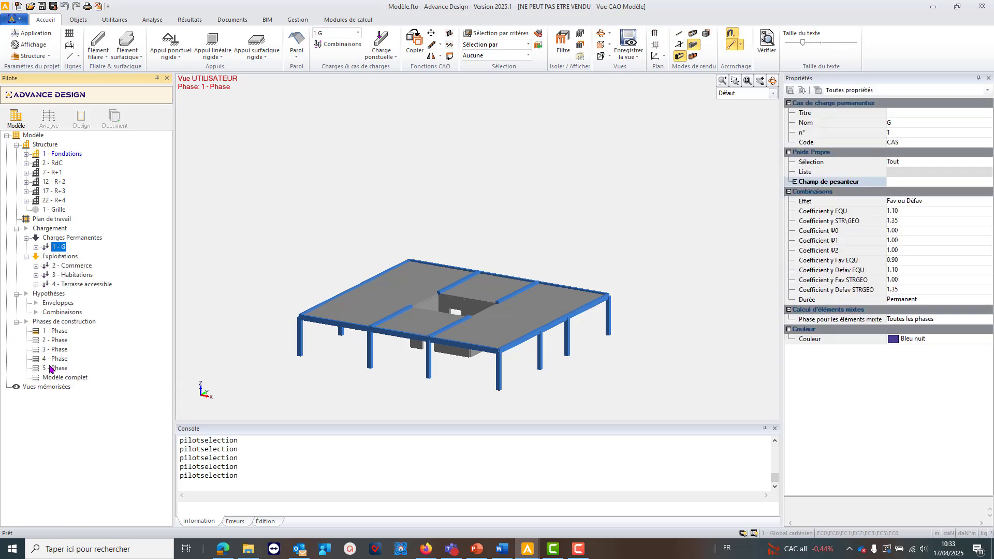
click(52, 378)
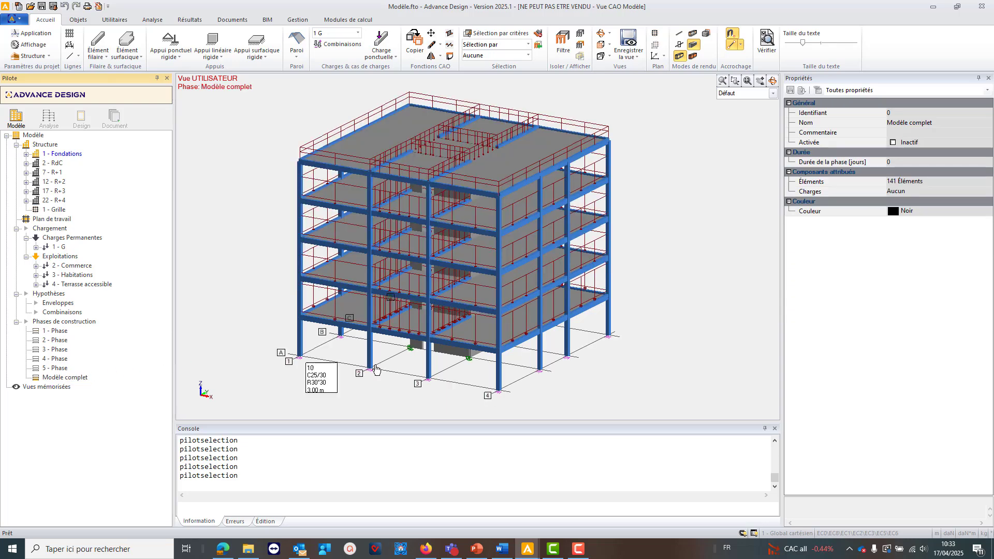
Display phase 1 again, inspect ground-floor permanent loads 1 to 4 (CP Ph RdC), and redisplay the complete model
click(58, 332)
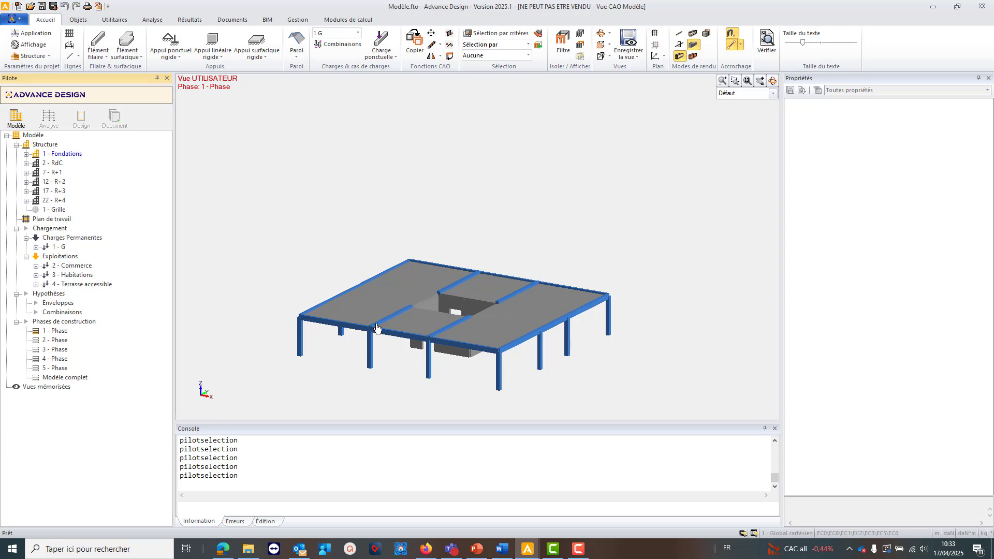
click(35, 246)
click(80, 256)
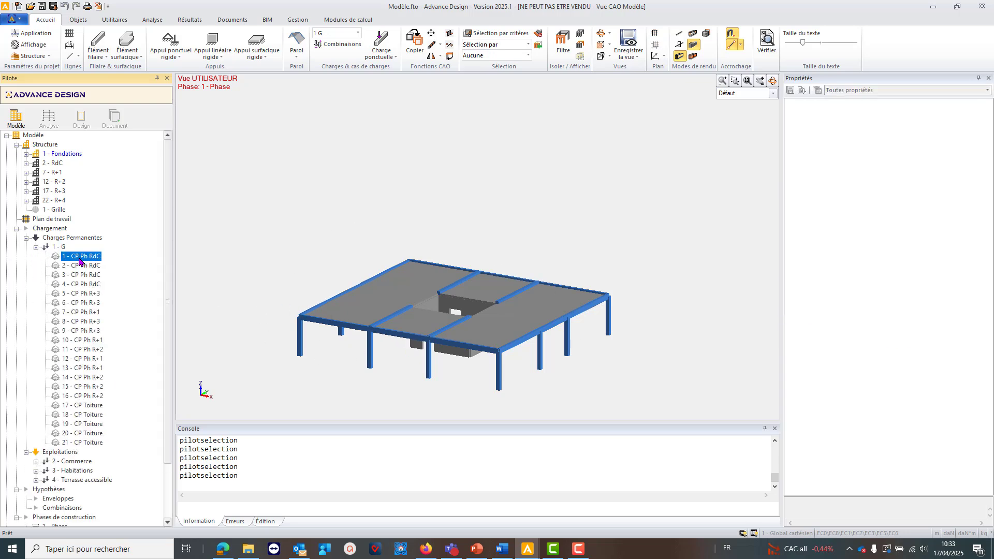
click(80, 284)
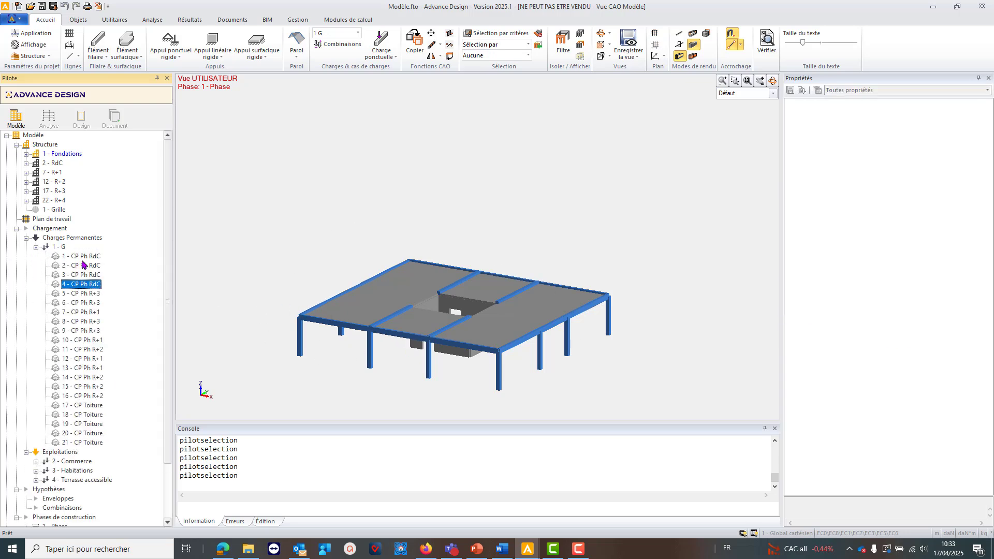
scroll(83, 450, down, 3)
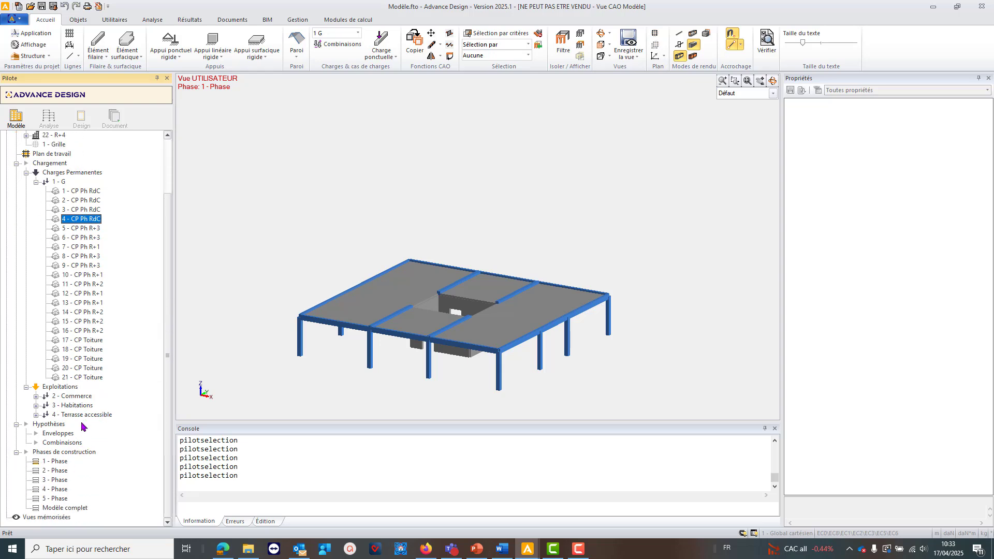
click(83, 191)
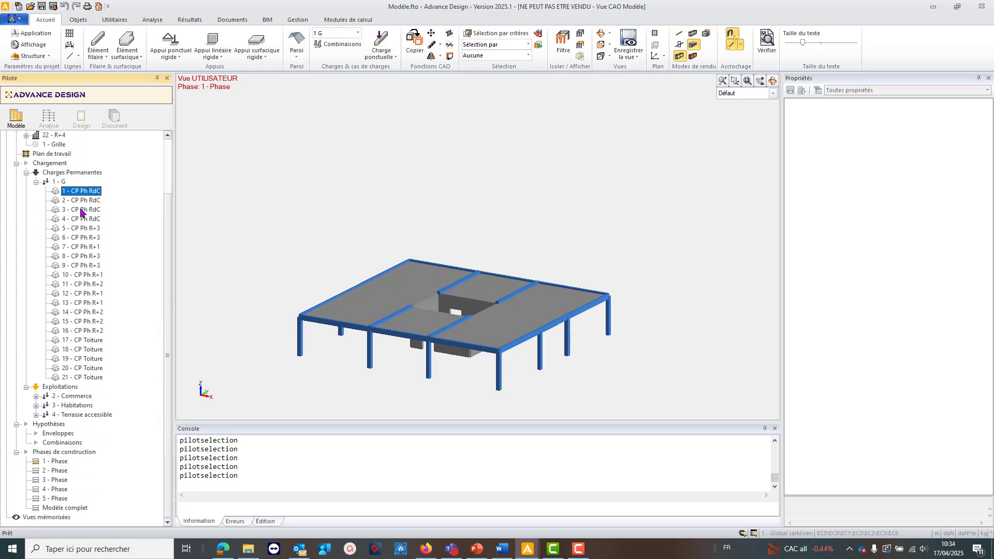
click(82, 220)
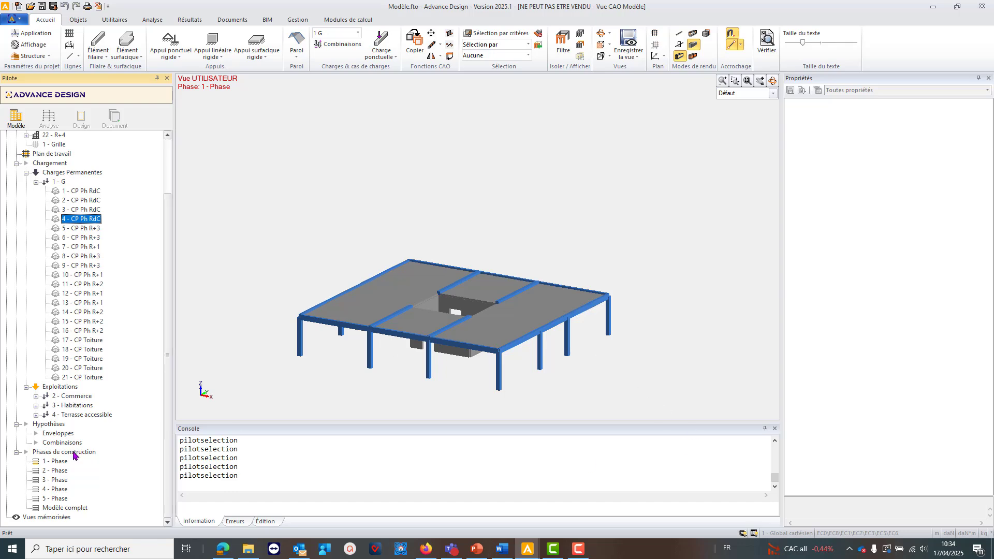
double_click(54, 508)
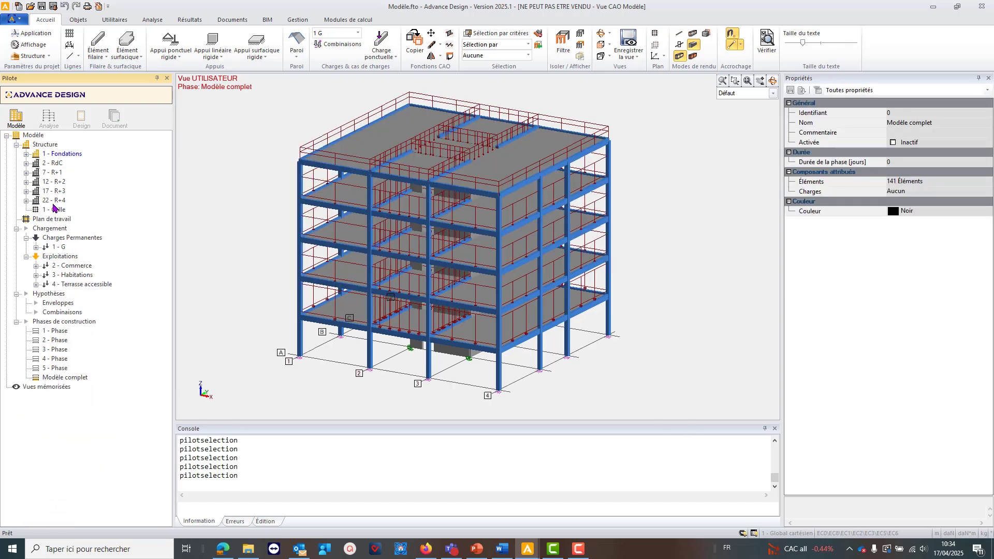
Add ground-floor permanent loads 1 to 4 and Commerce loads 22 to 25 to phase 1 with the "Phase sélectionnée" interval
click(36, 248)
click(69, 257)
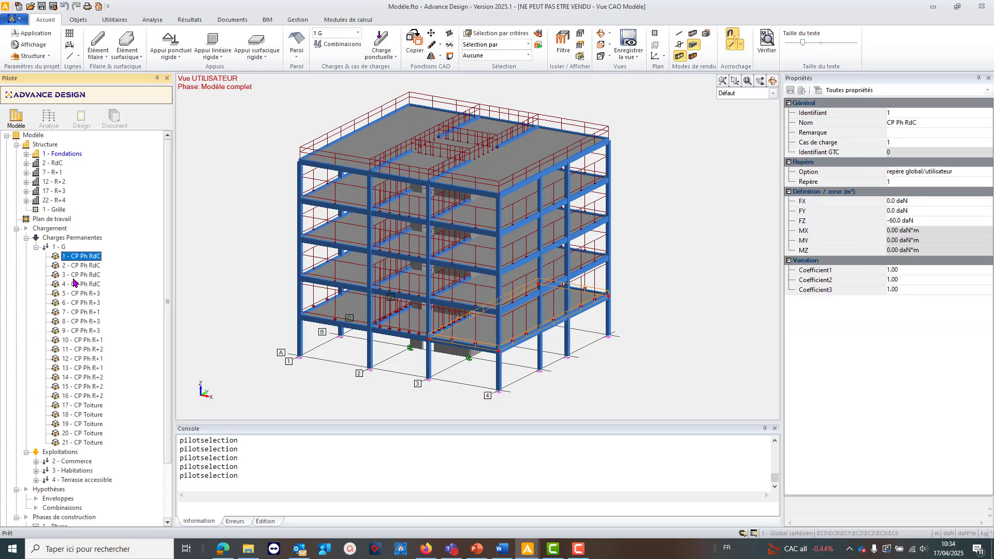
shift+click(73, 285)
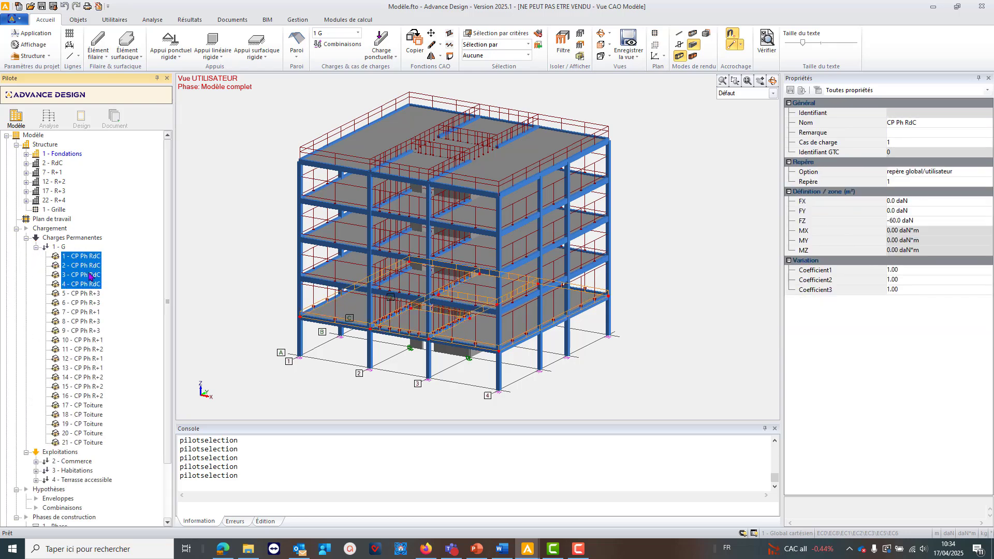
scroll(50, 450, down, 3)
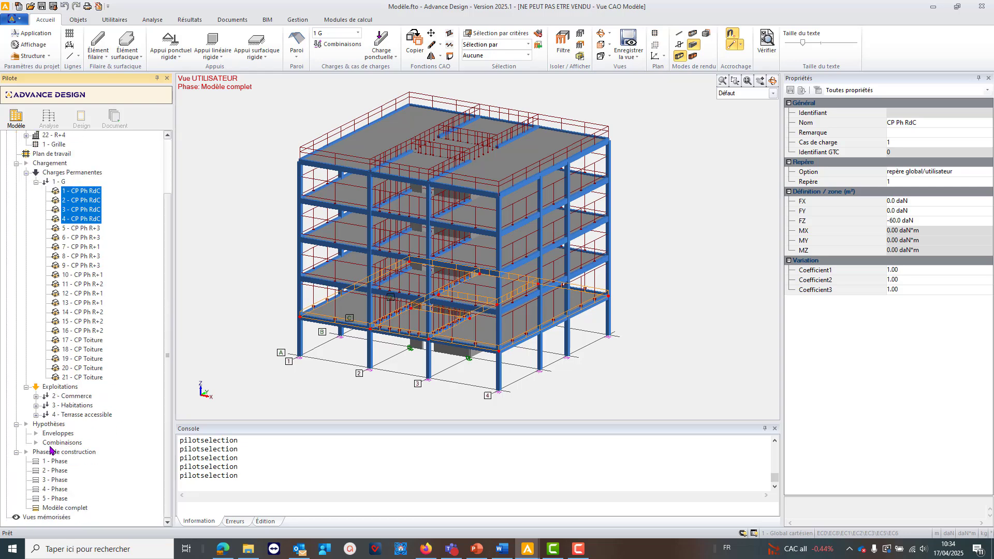
click(36, 396)
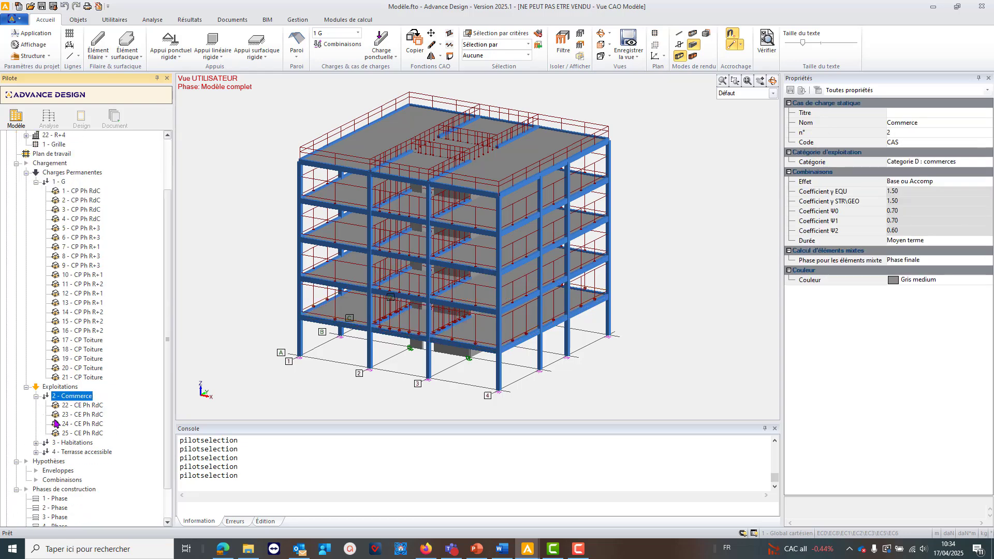
click(85, 191)
shift+click(88, 219)
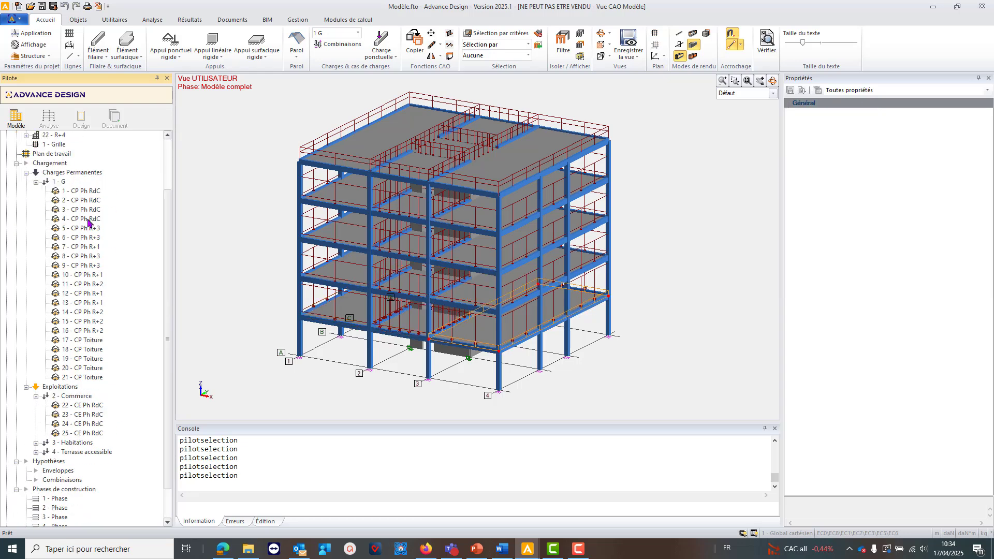
ctrl+click(86, 405)
ctrl+click(83, 414)
ctrl+click(82, 423)
ctrl+click(86, 433)
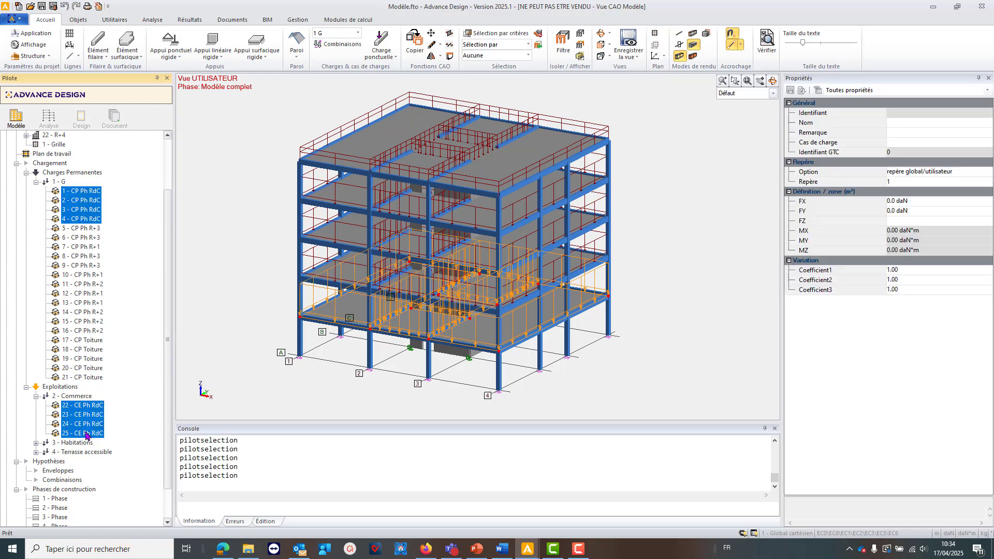
scroll(56, 167, up, 2)
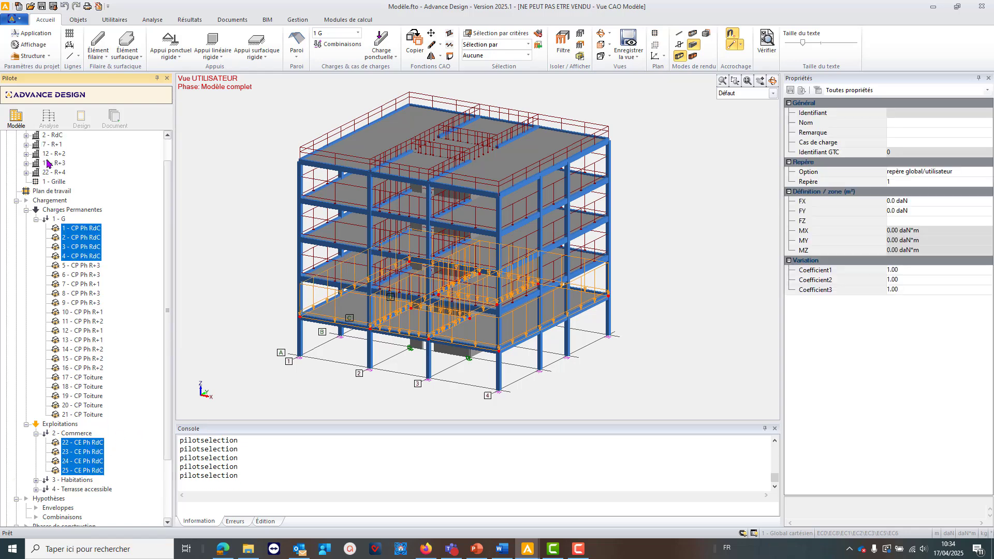
scroll(40, 154, down, 2)
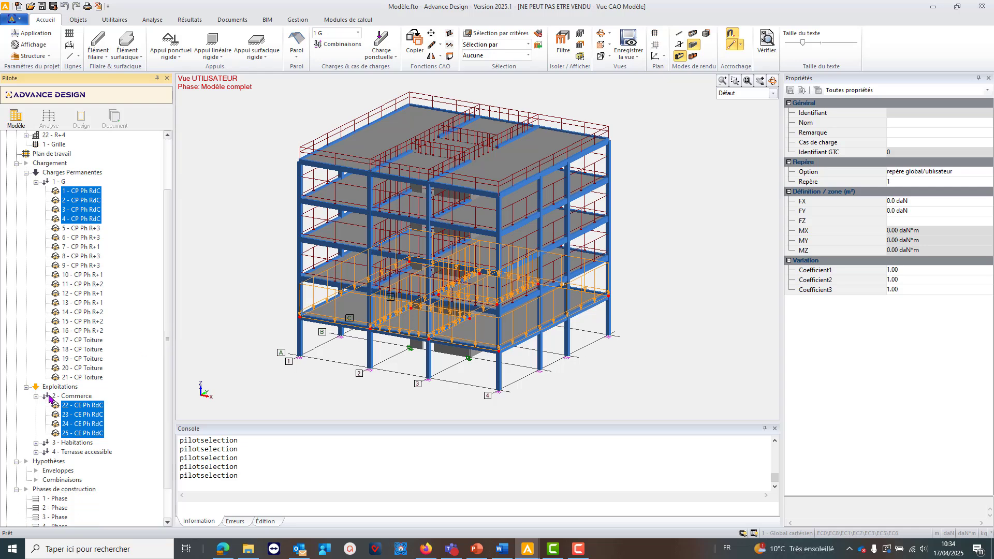
right_click(250, 191)
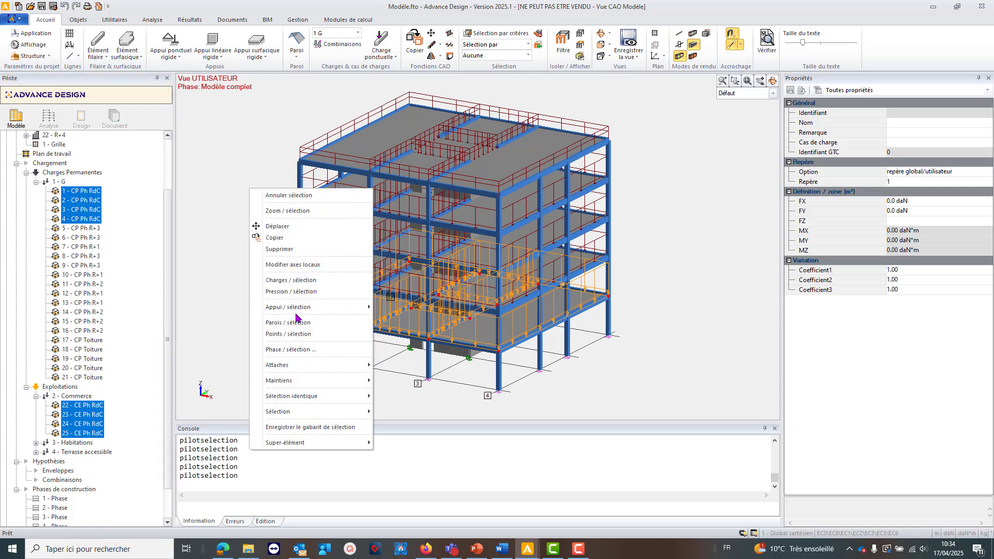
click(292, 350)
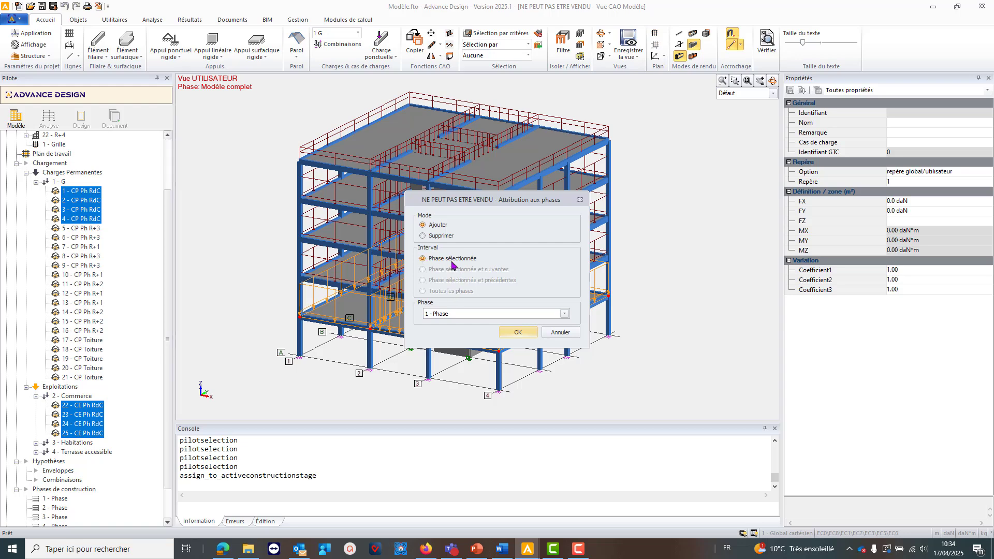
click(517, 333)
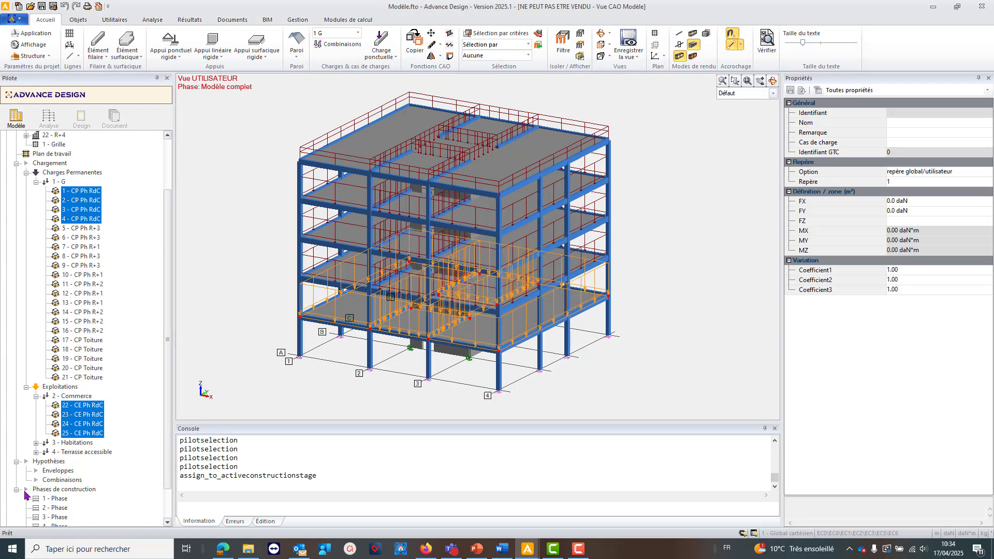
Display construction phase 1 to examine its ground-floor elements together with their assigned loads
scroll(53, 484, down, 1)
click(52, 461)
double_click(52, 462)
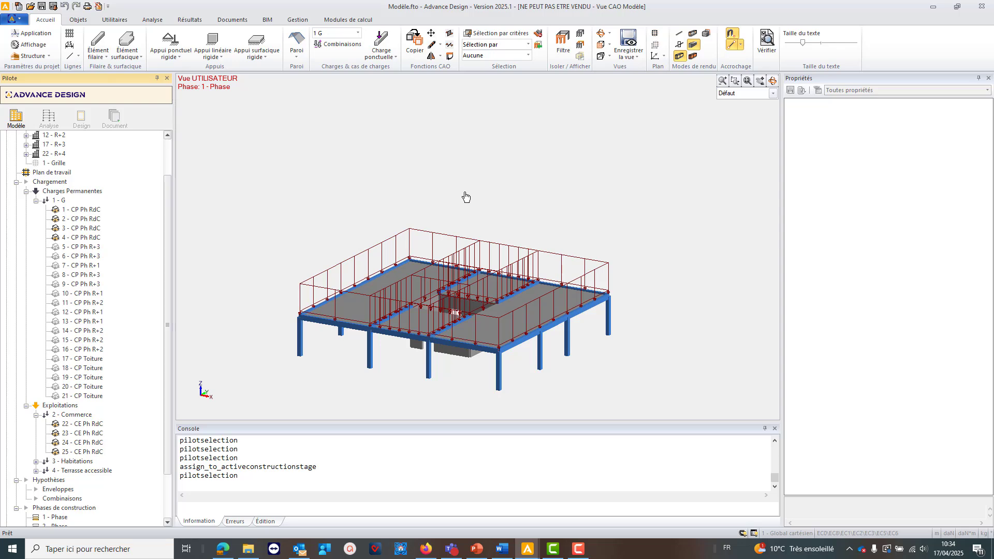
scroll(433, 386, up, 1)
scroll(433, 386, up, 1)
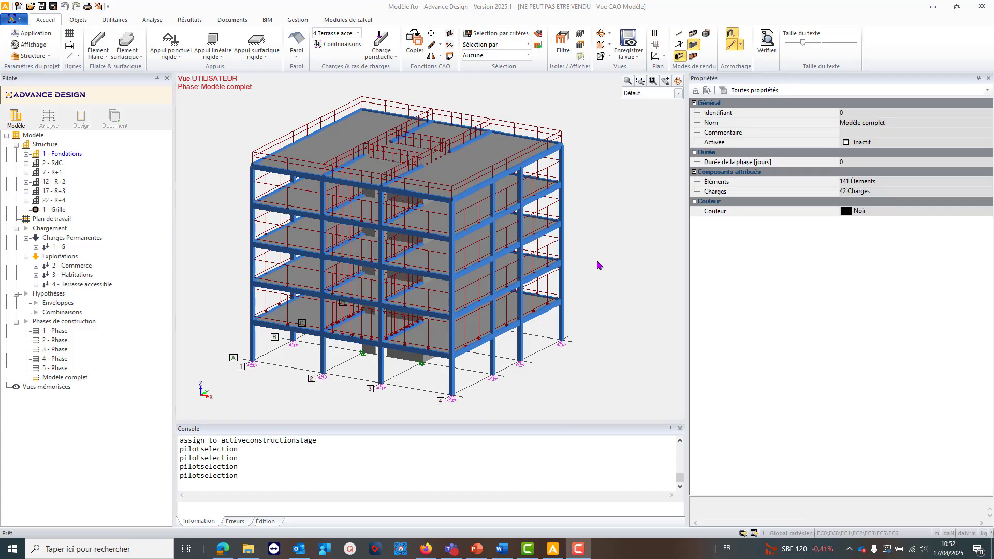
double_click(53, 334)
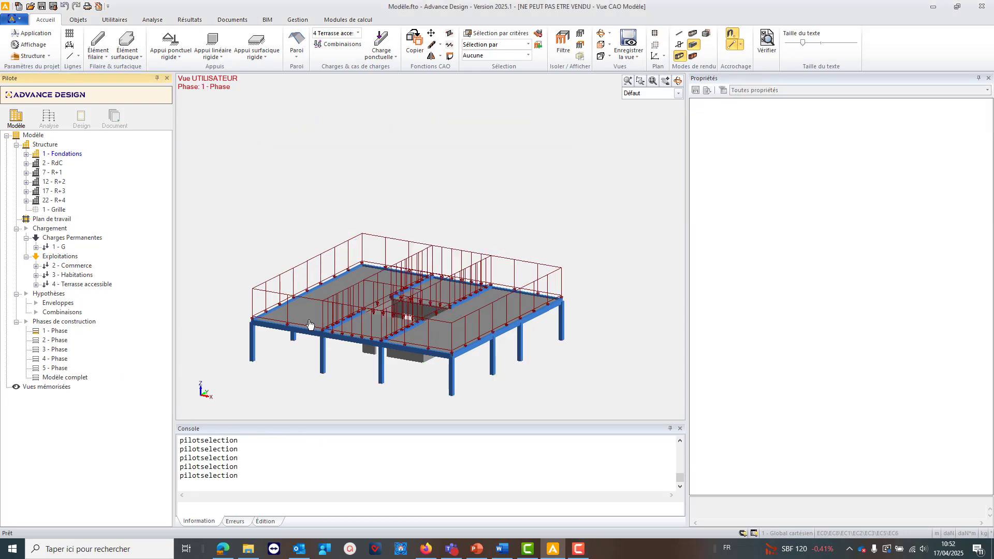
Display construction phase 2 to examine its elements and loads, and return to the complete model
click(59, 341)
double_click(59, 341)
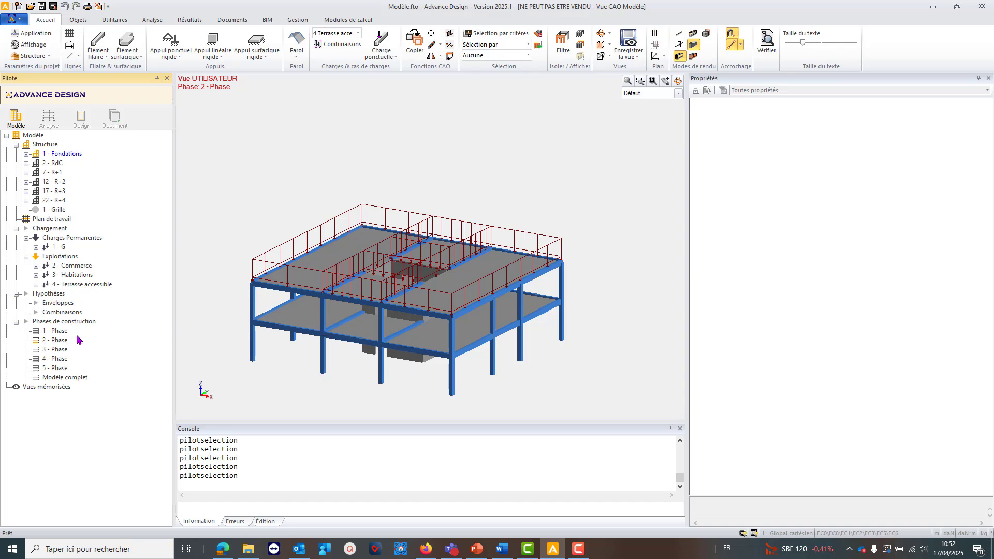
double_click(52, 380)
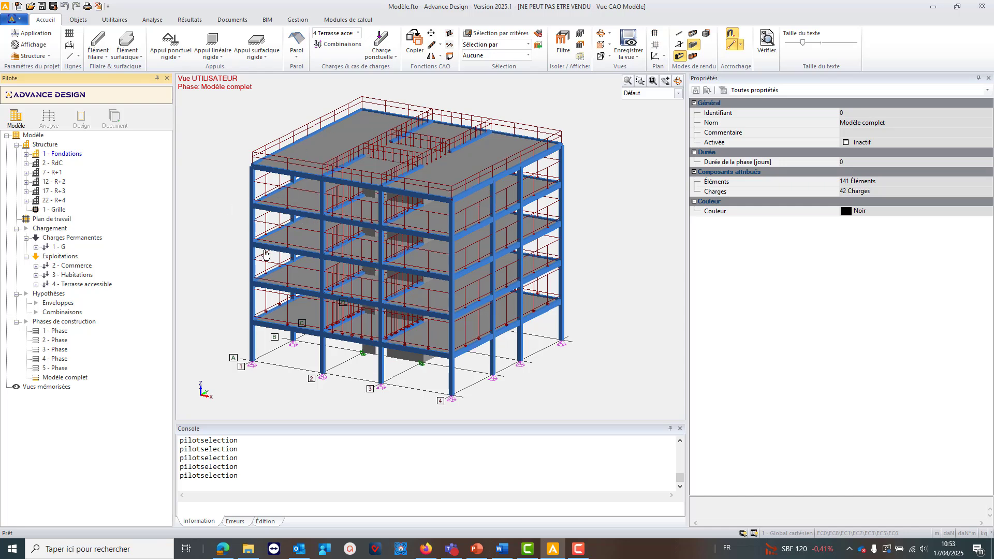
Display phase 1 and list the supports of the Fondations system to check whether they belong to it
click(56, 332)
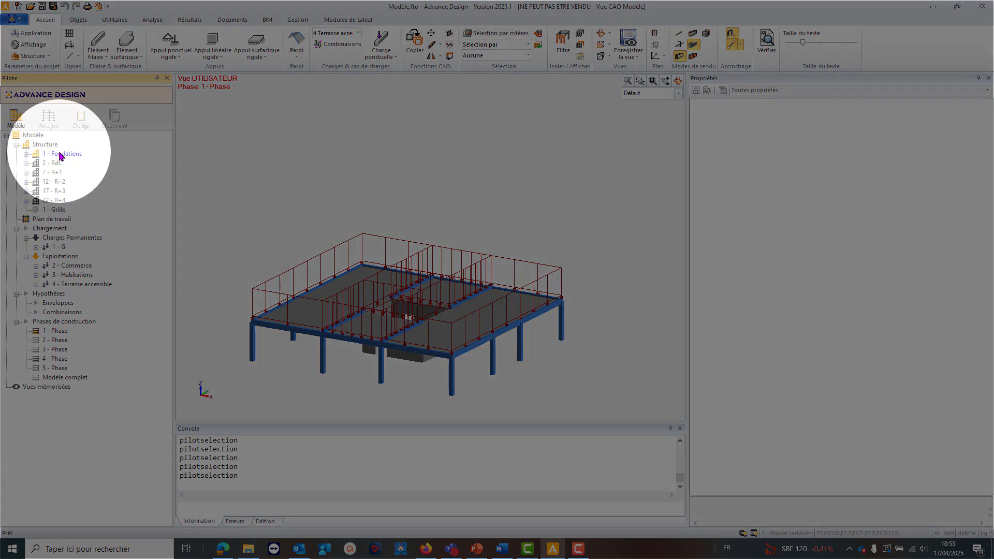
drag(61, 154, 236, 252)
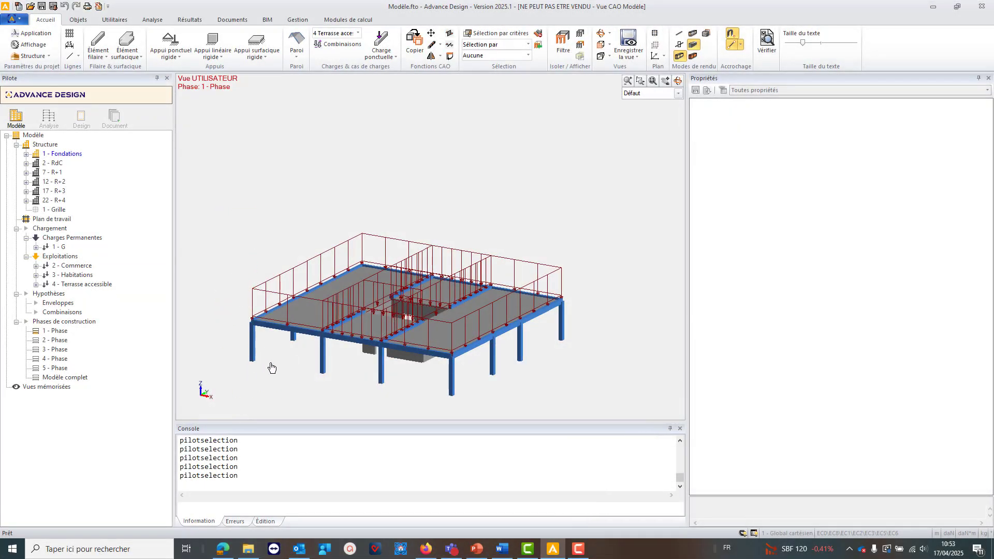
click(46, 154)
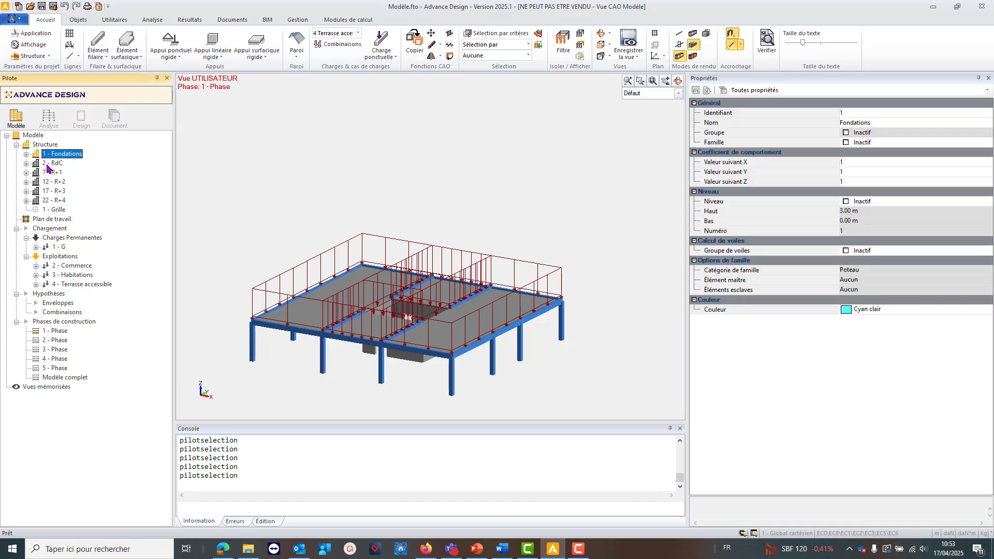
click(26, 154)
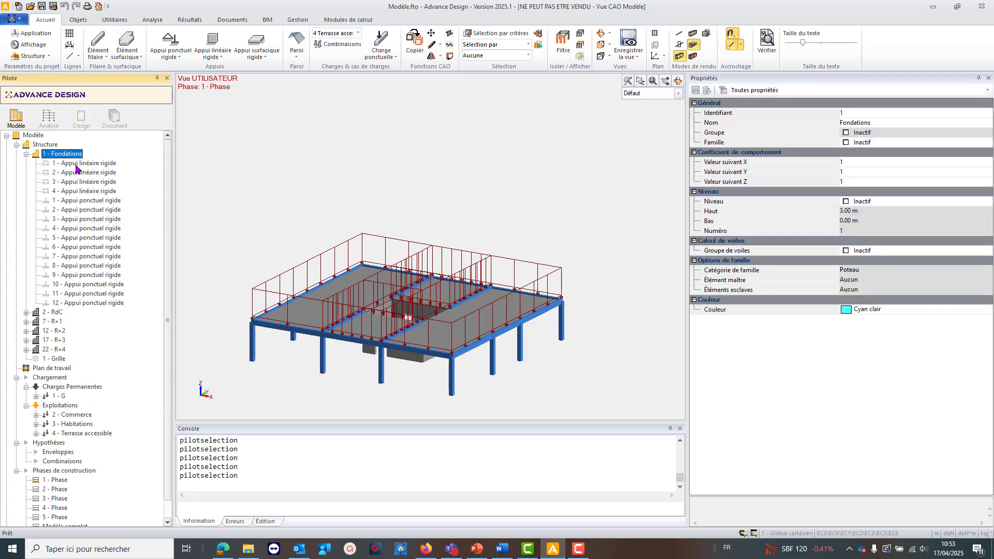
Redisplay the complete model and add line supports 1 to 4 and point supports 1 to 12 of Fondations to all construction phases
scroll(54, 435, down, 1)
click(56, 507)
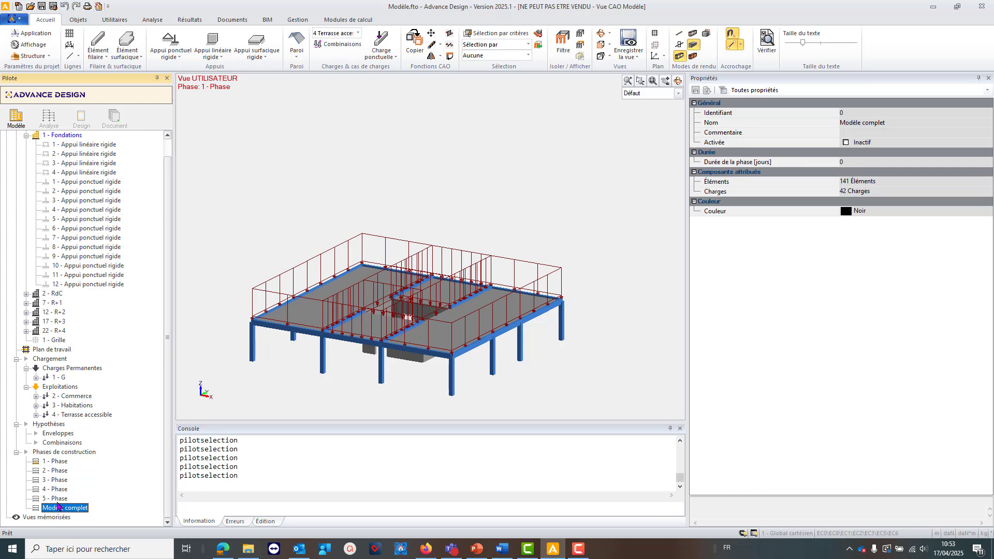
scroll(83, 248, up, 1)
click(75, 155)
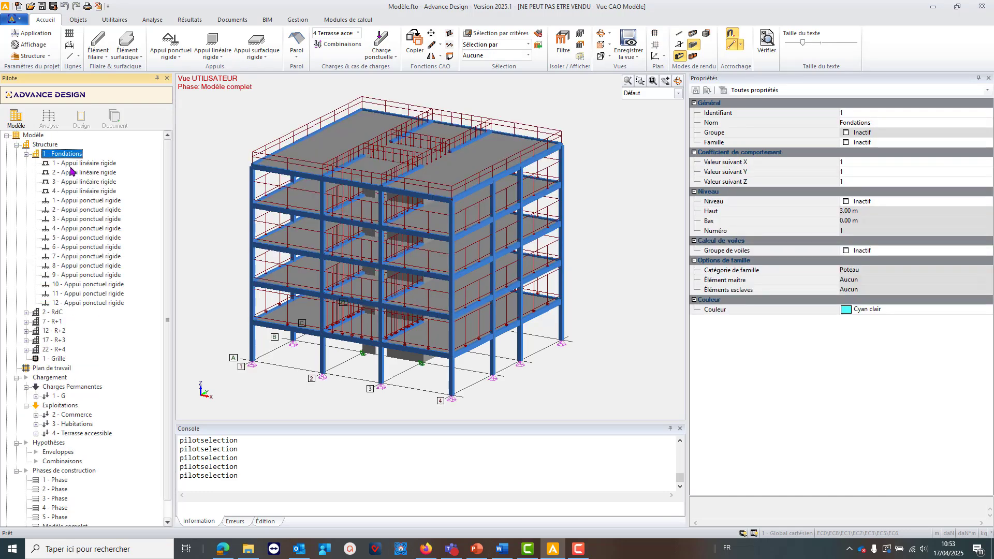
click(72, 163)
shift+click(85, 303)
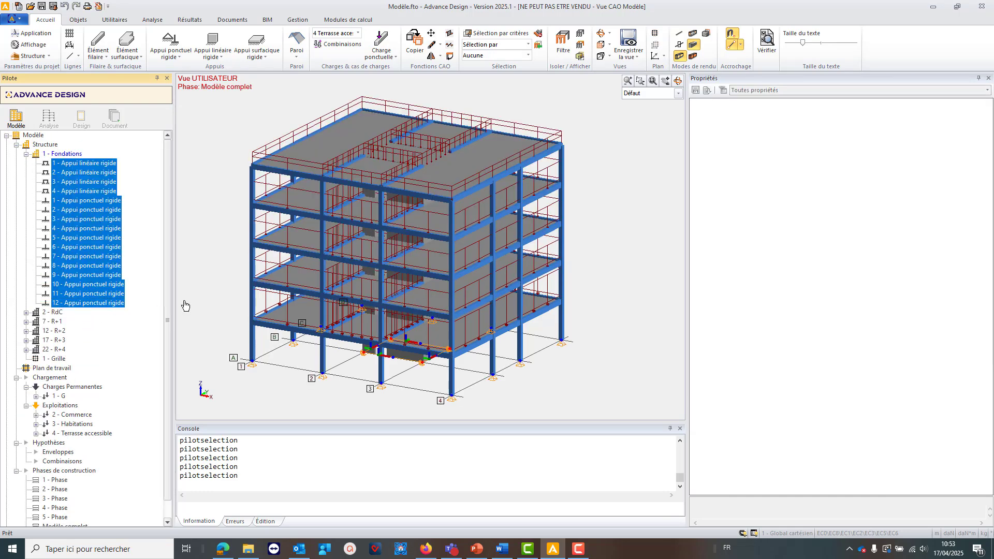
right_click(221, 194)
click(250, 357)
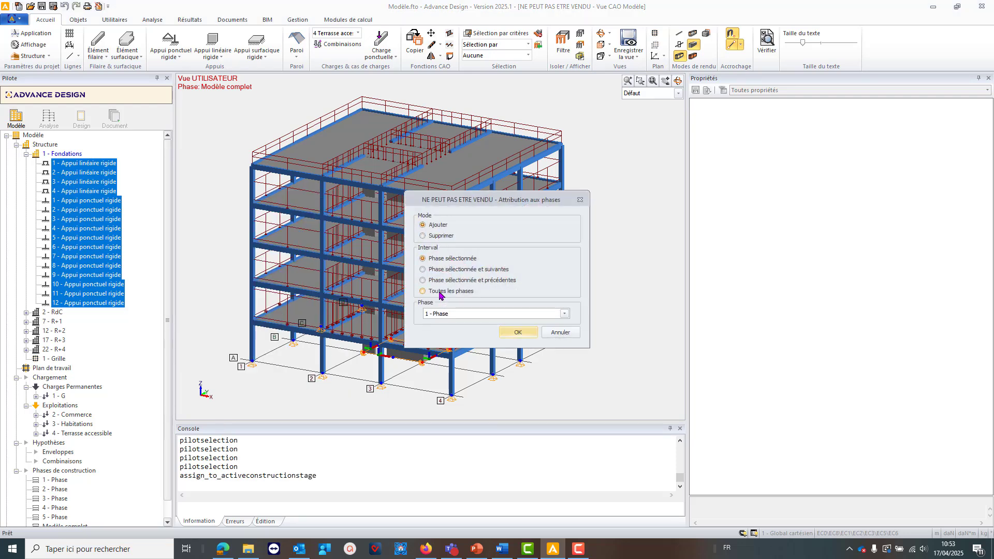
click(517, 332)
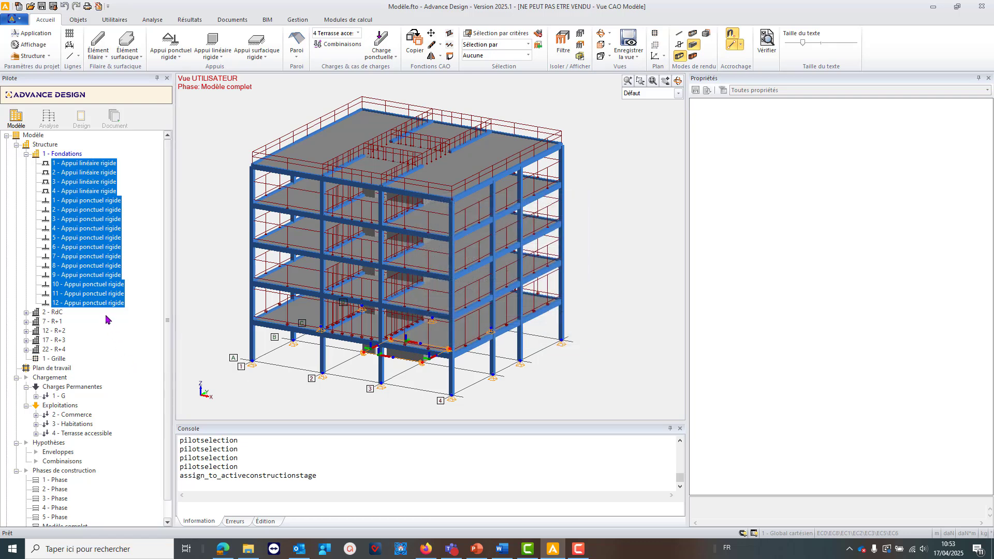
click(26, 154)
Check the foundation supports in construction phase 2, and return to the complete model
click(51, 341)
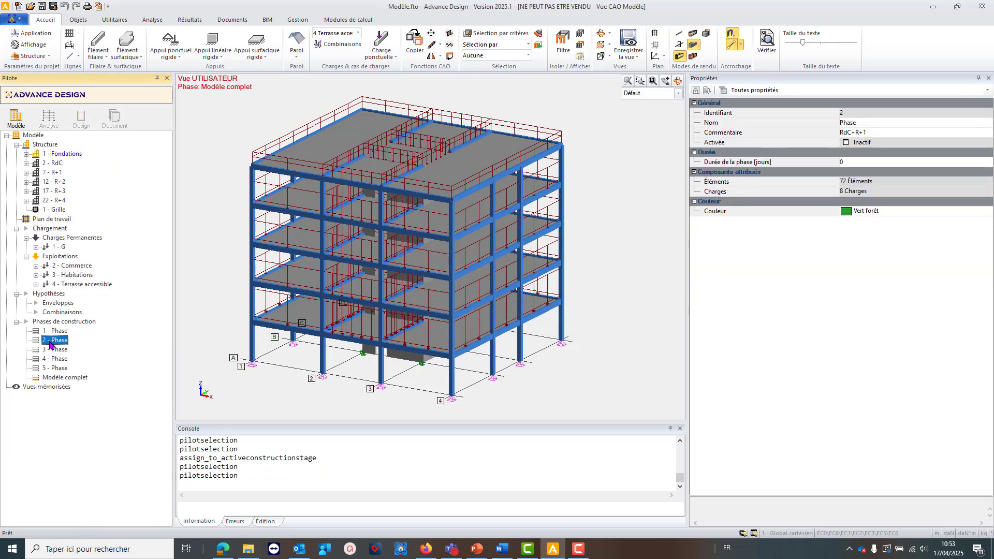
double_click(50, 341)
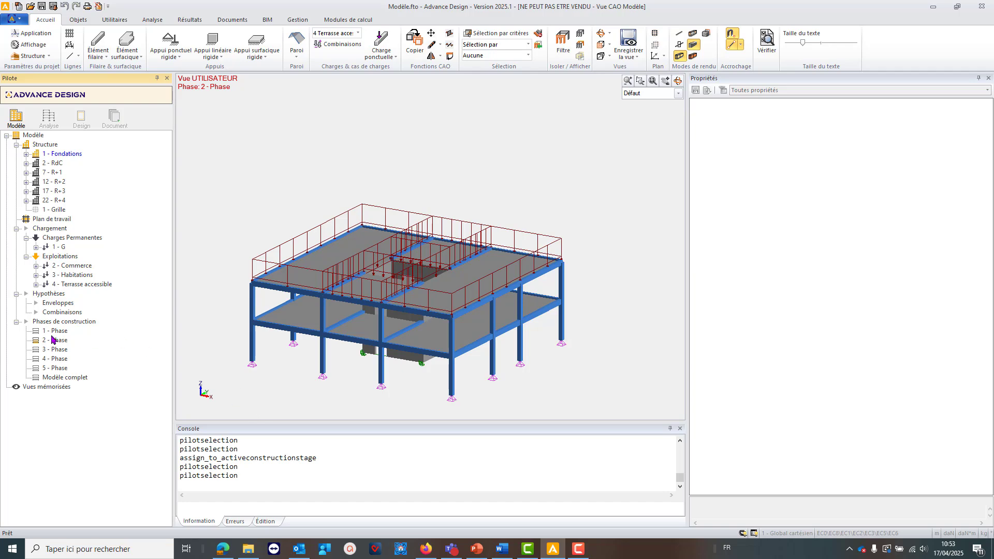
click(49, 378)
double_click(49, 378)
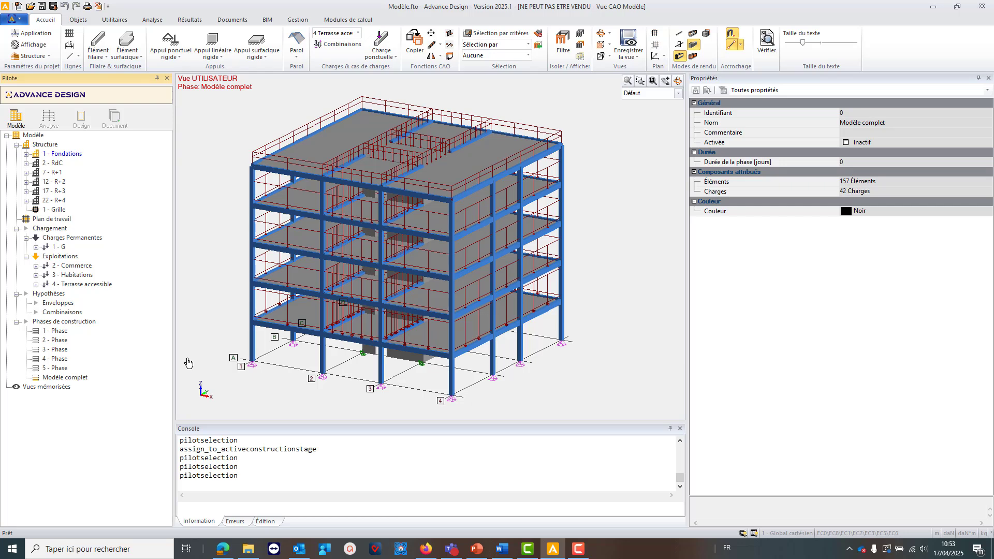
Save the model and display construction phase 2
key(ctrl+s)
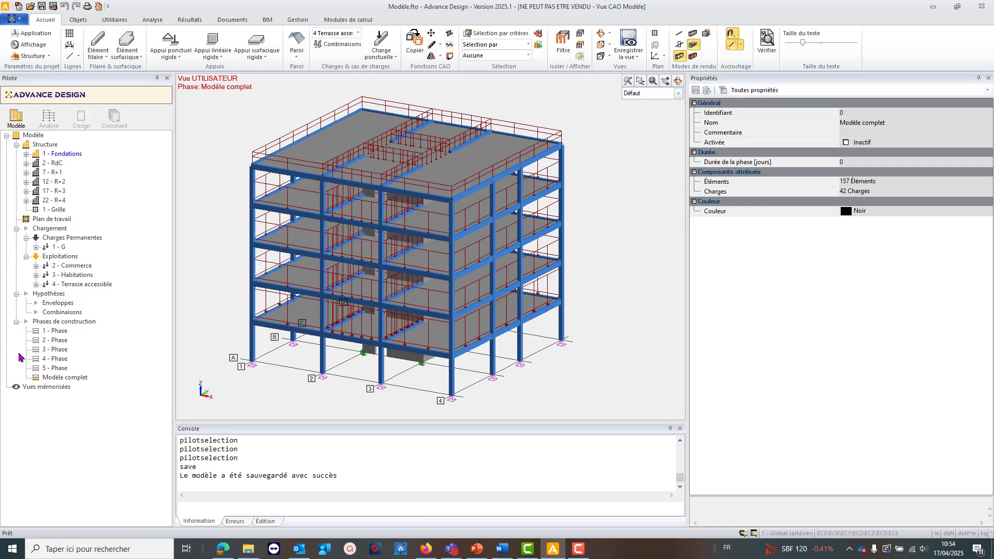
double_click(49, 341)
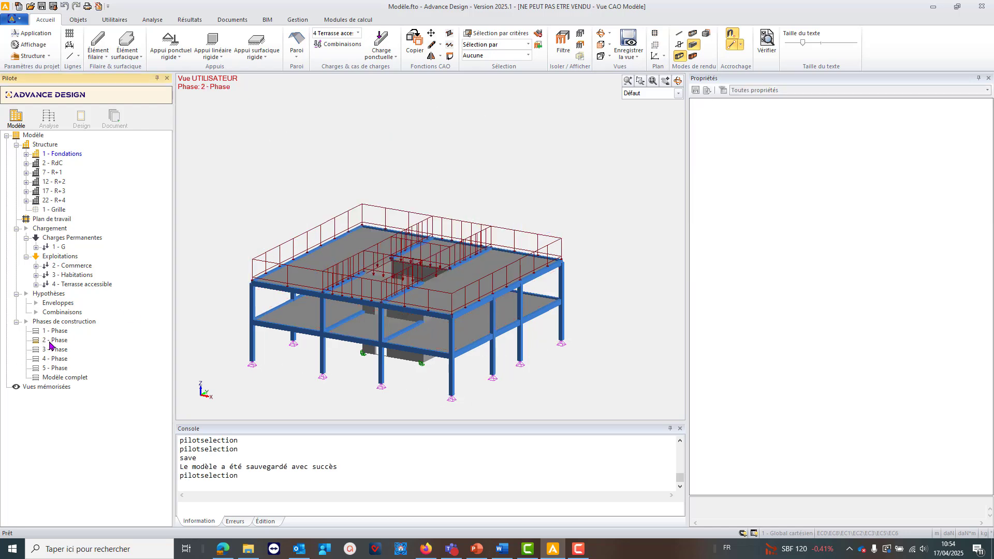
Switch the time-dependent concrete stiffness option (Rigidité du béton en fonction du temps) off and on again for the construction phases
click(44, 322)
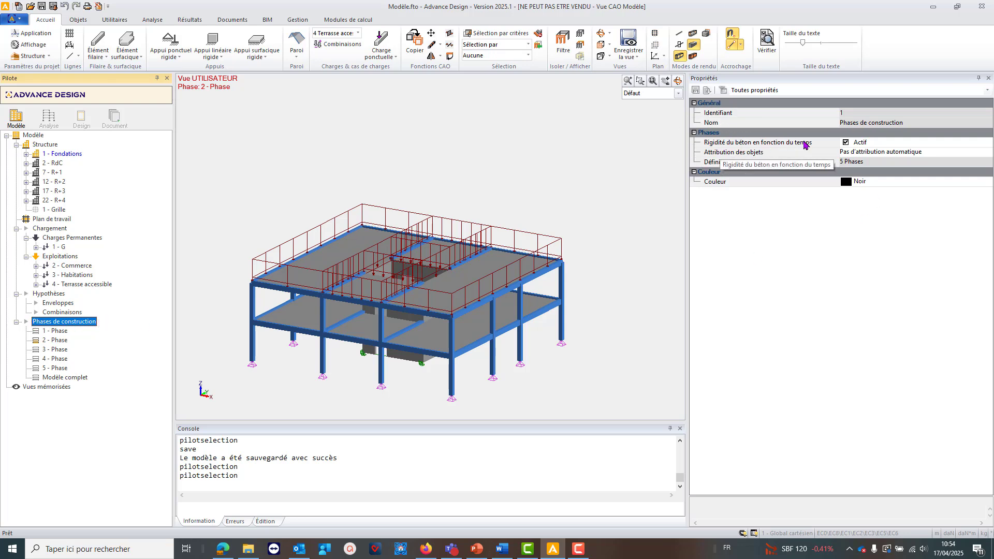
click(845, 142)
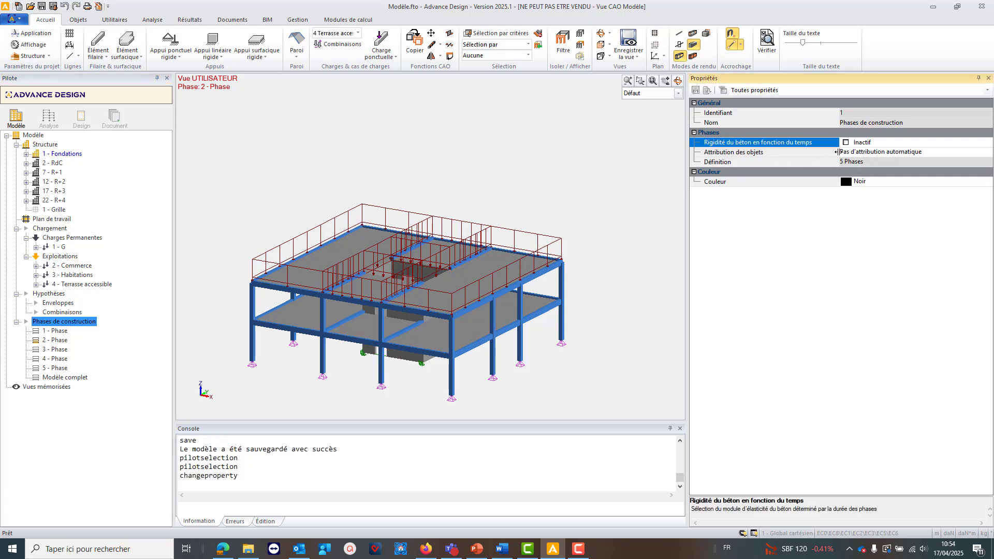
click(846, 142)
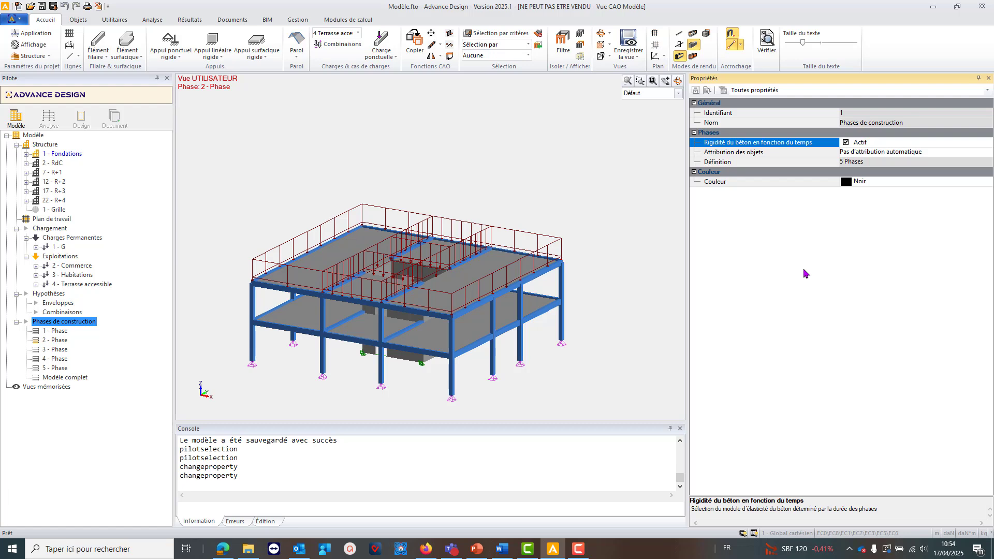
Review the duration property of phase 2, and display phase 1 to review its duration as well
click(58, 332)
click(46, 342)
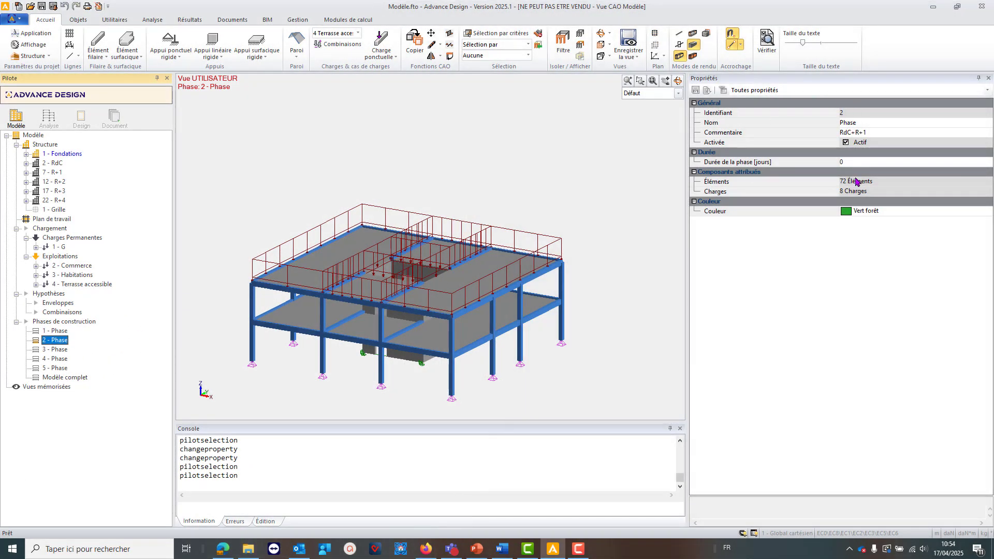
click(849, 164)
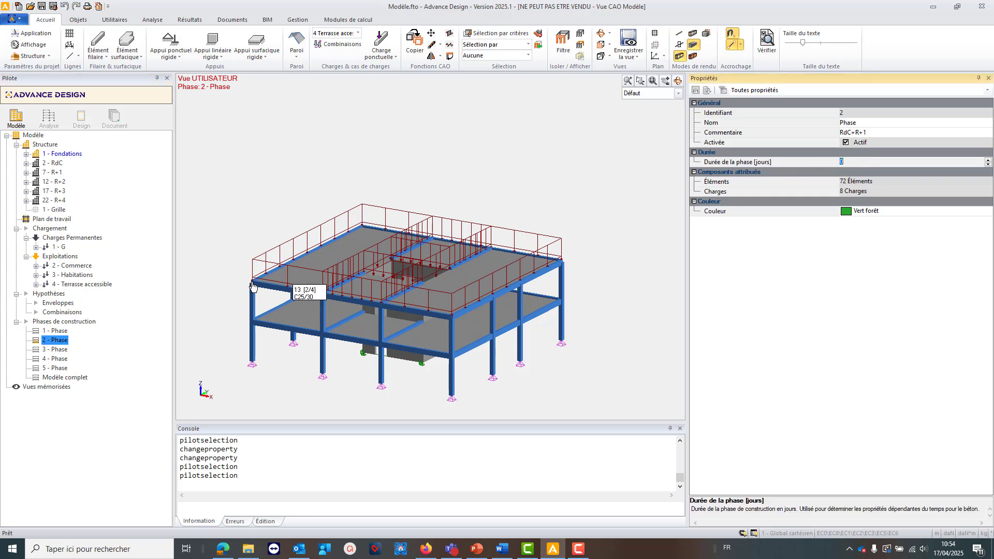
click(59, 331)
double_click(59, 334)
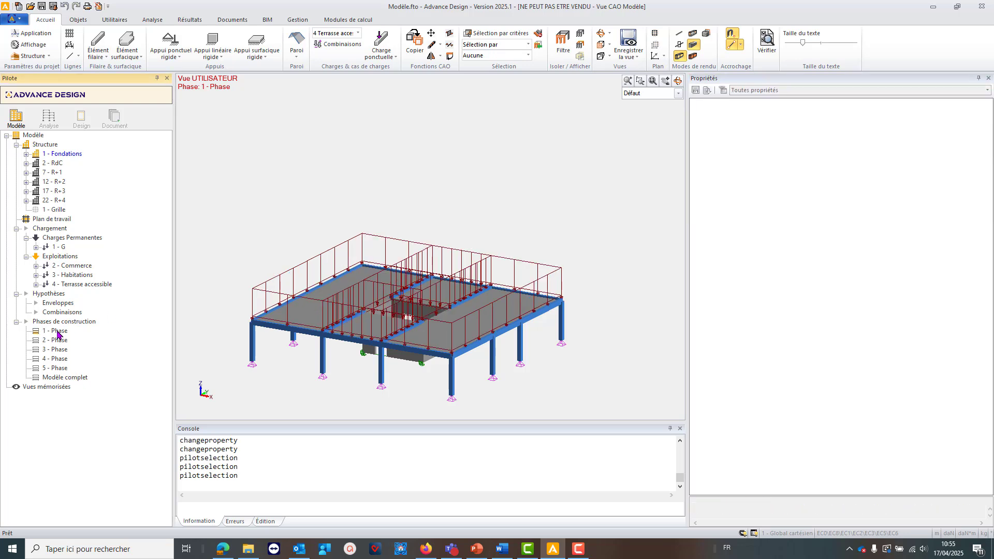
click(58, 332)
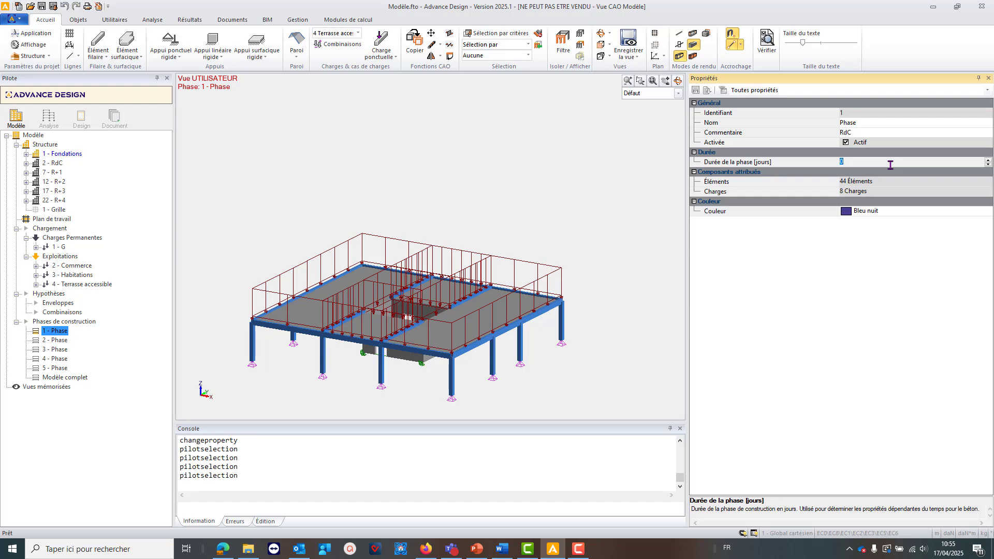
Set the phase duration to 7 days for construction phases 2, 3 and 4
click(52, 340)
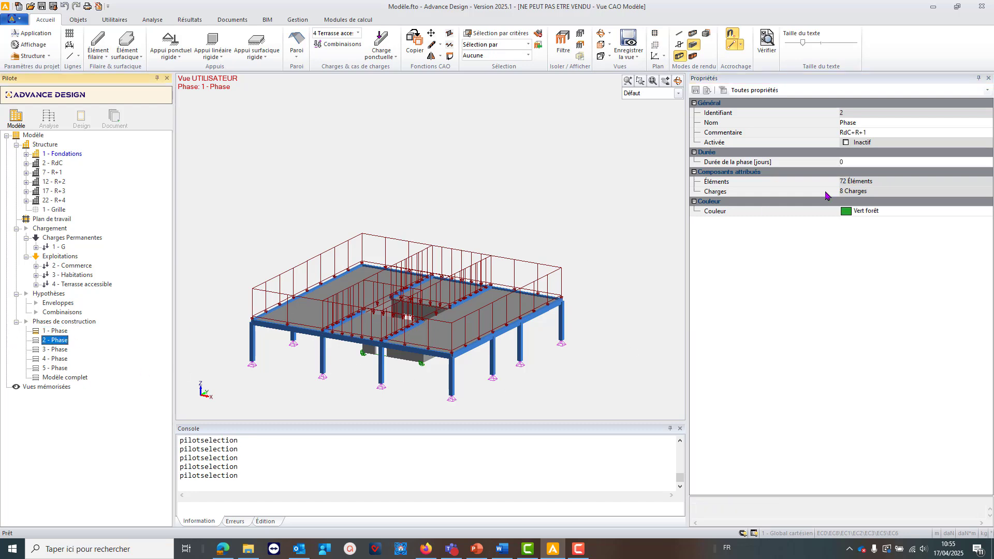
click(882, 163)
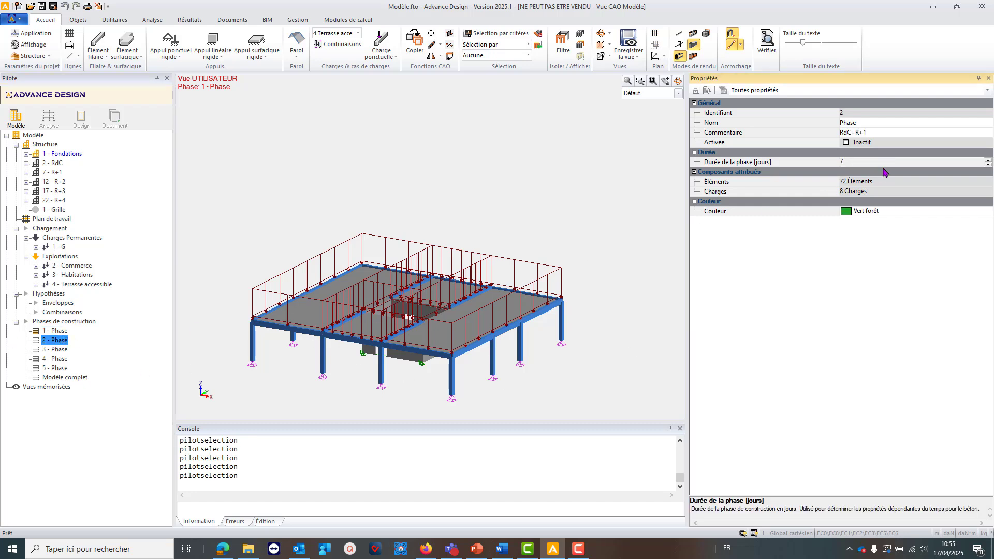
click(839, 242)
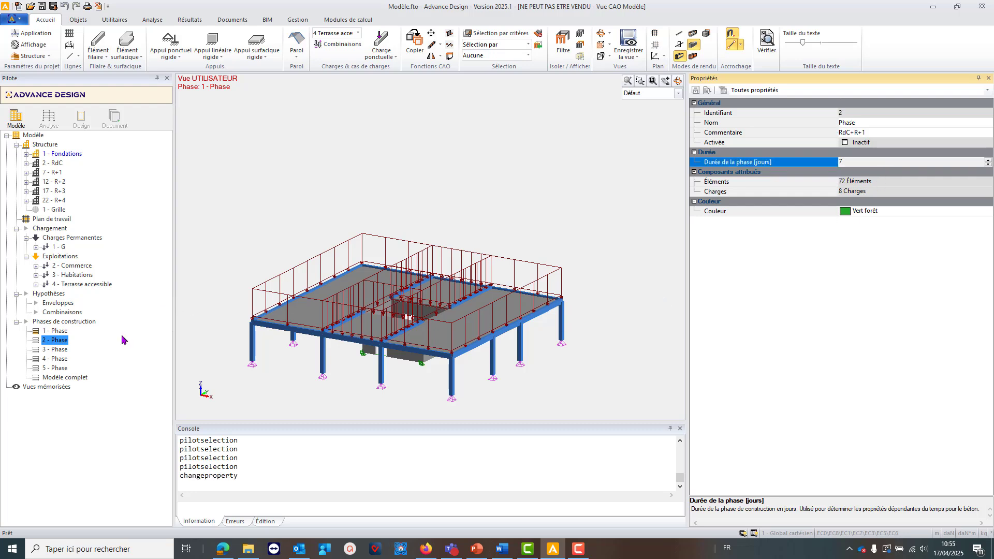
click(48, 349)
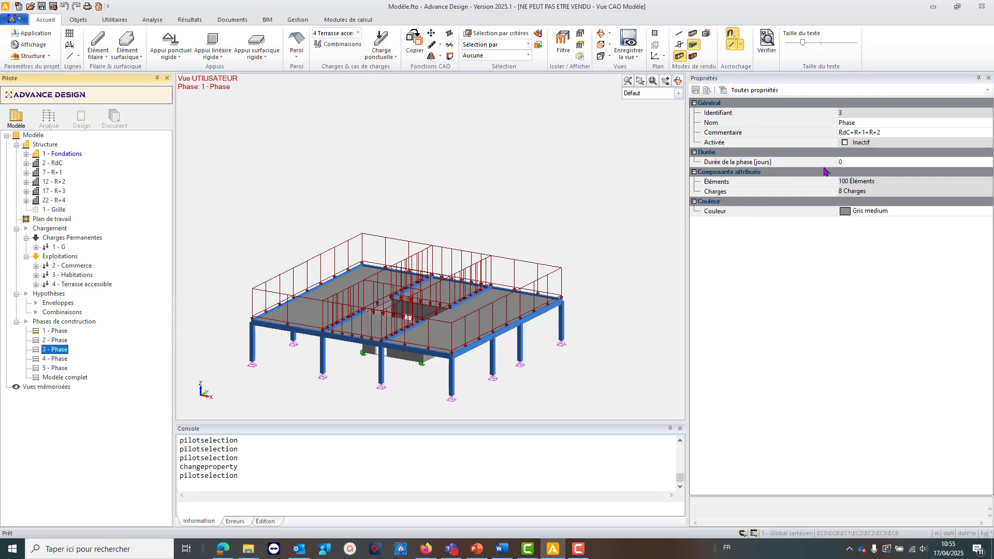
click(850, 163)
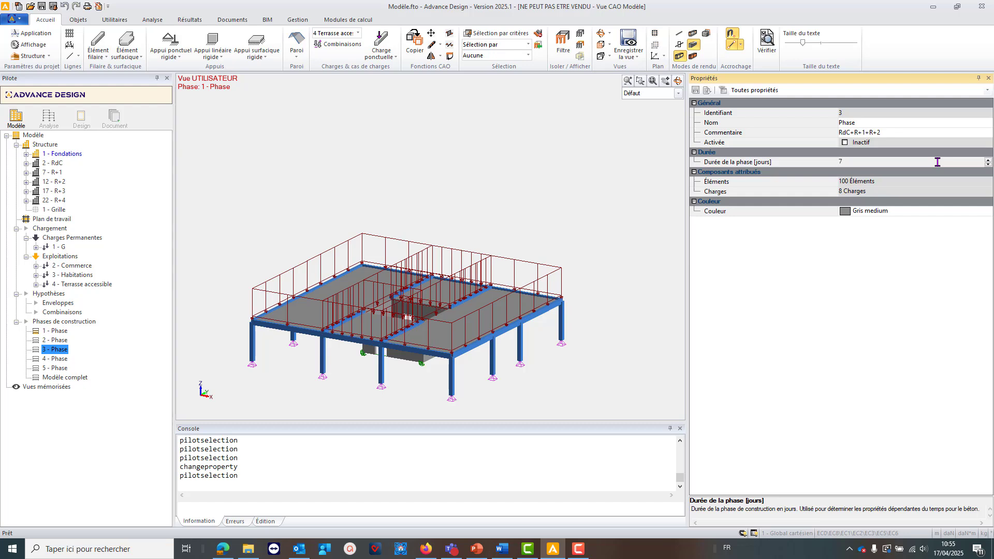
click(55, 359)
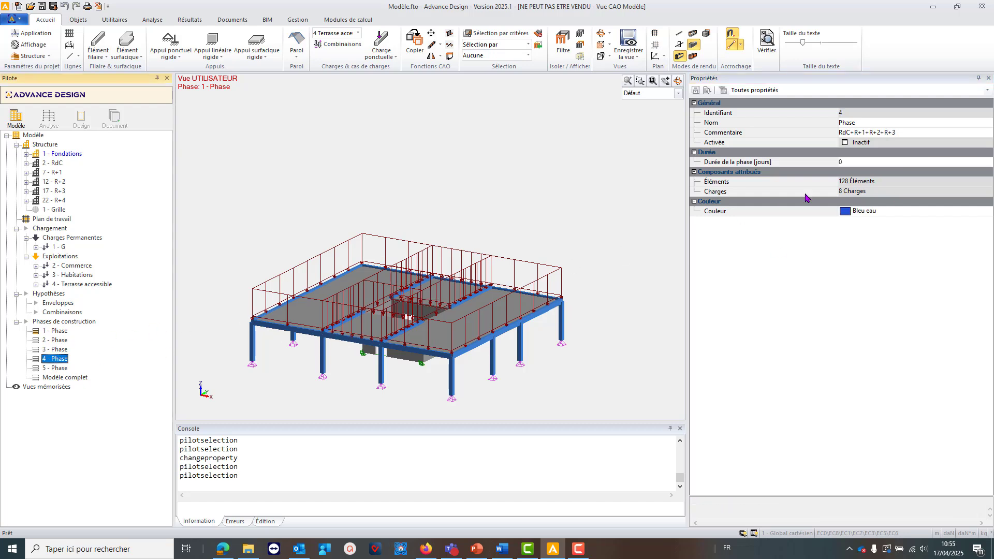
click(860, 162)
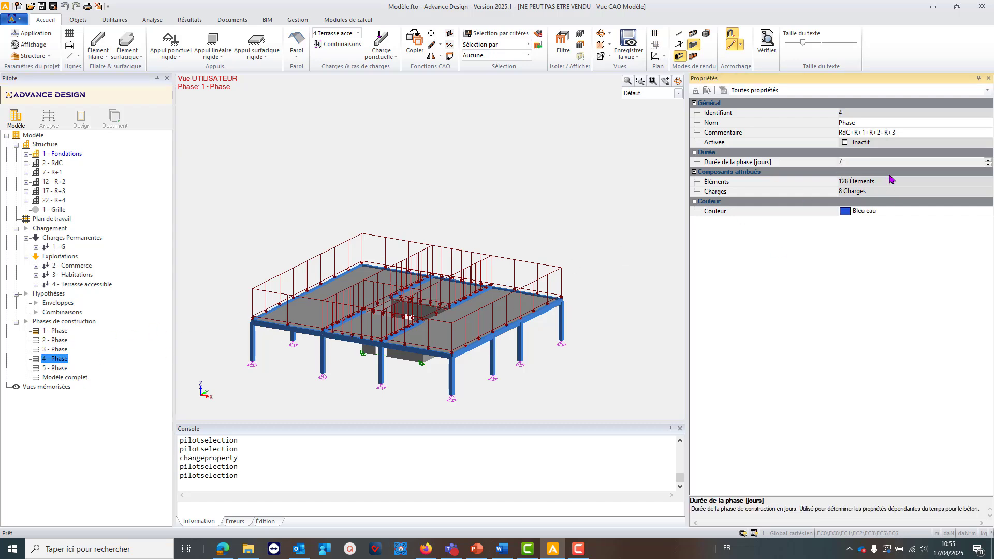
Set the duration of construction phase 5 to 7 days, and show the general settings of the construction phases
click(55, 368)
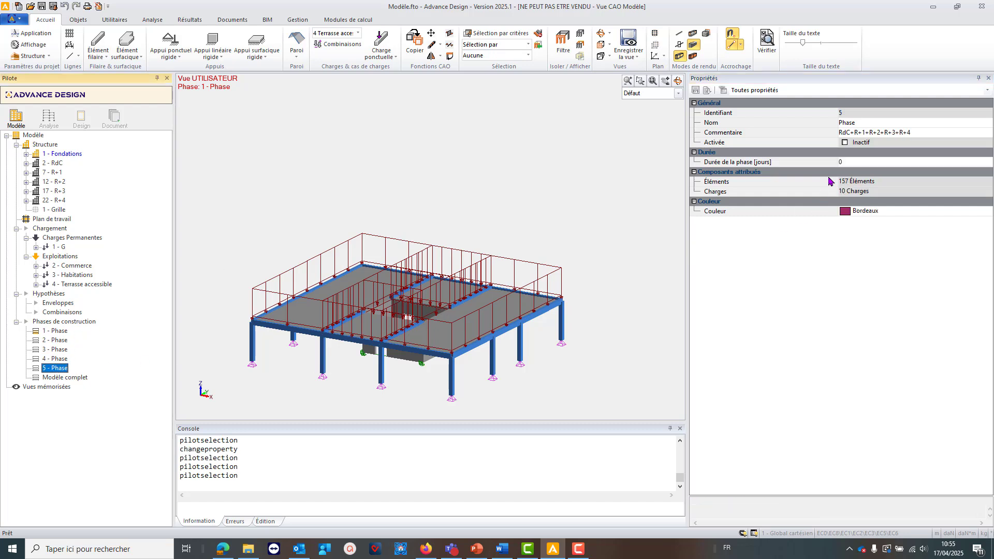
click(844, 153)
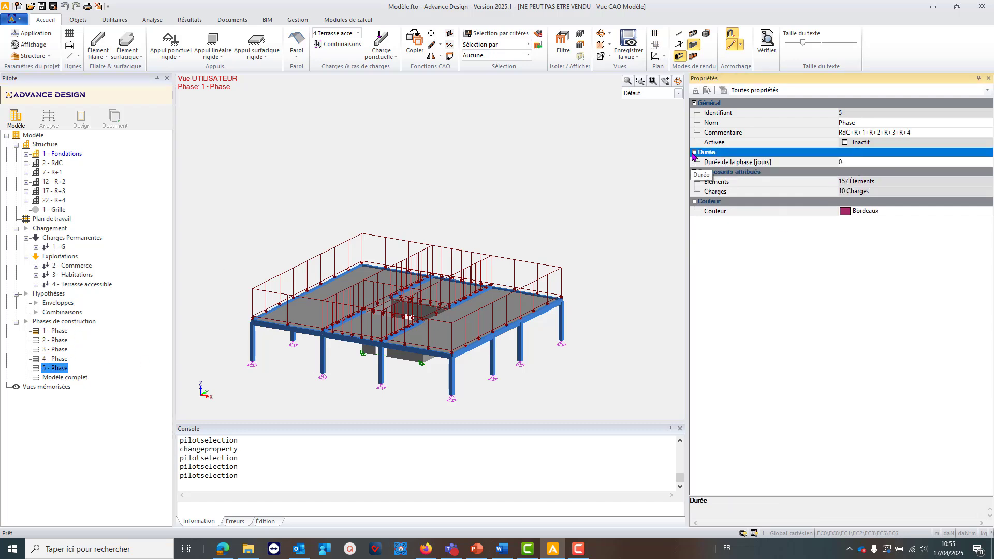
click(857, 163)
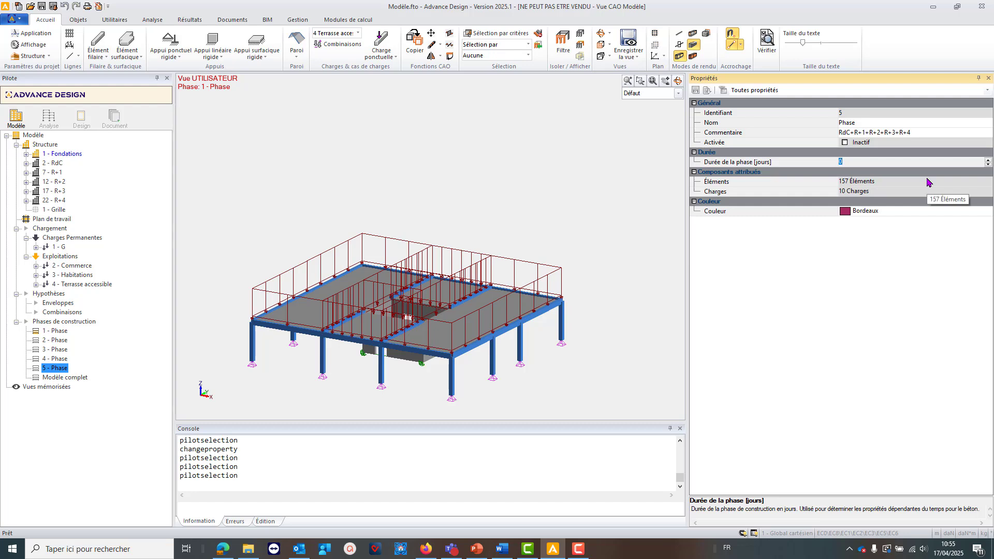
text(7)
key(Return)
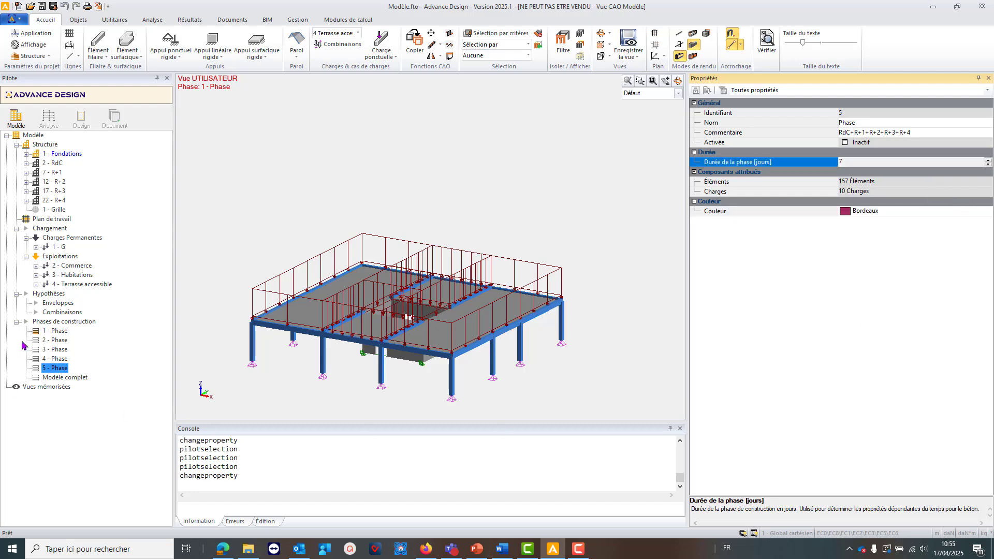
click(45, 323)
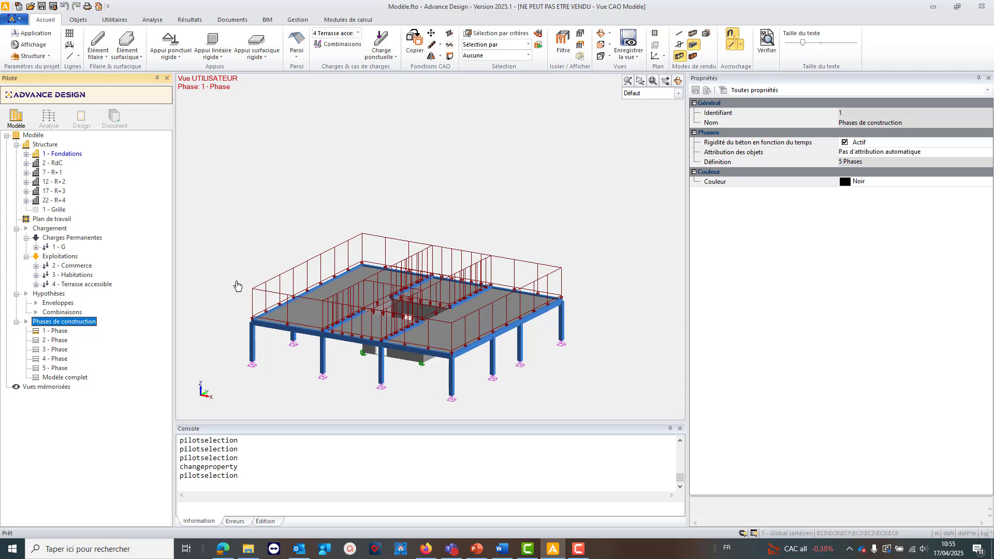
Show the properties of beam 13 in the RdC beam group (Poutres), and display construction phase 2
click(26, 163)
click(36, 182)
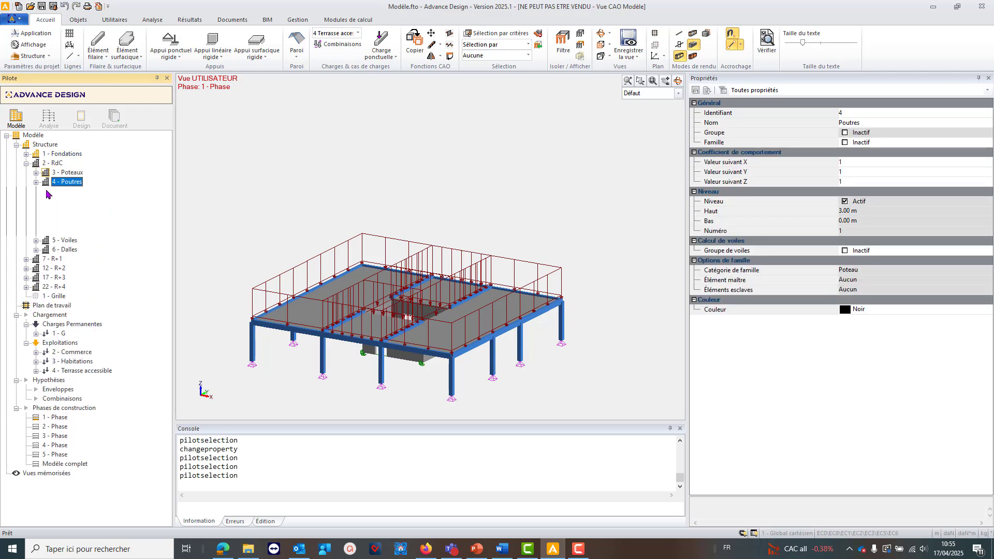
click(78, 191)
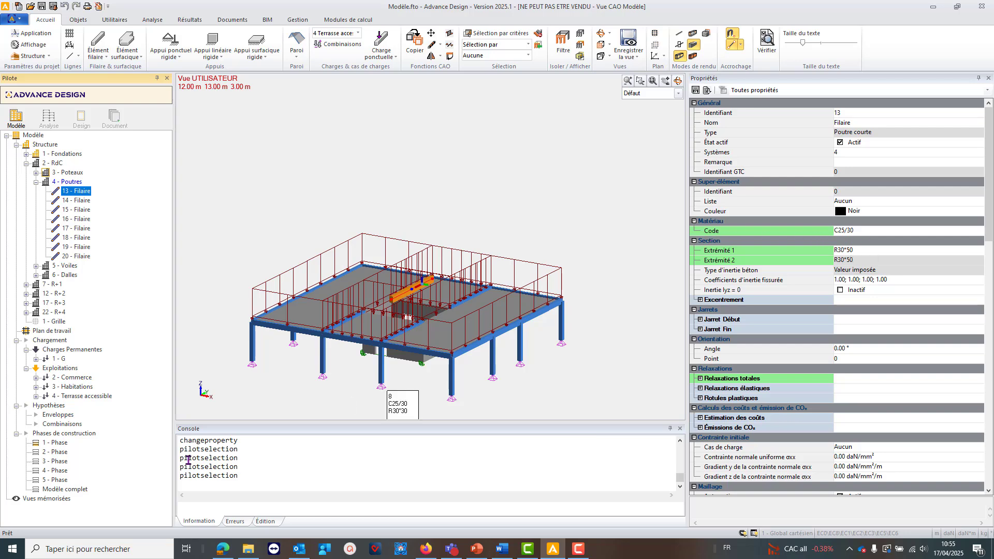
click(47, 452)
double_click(48, 453)
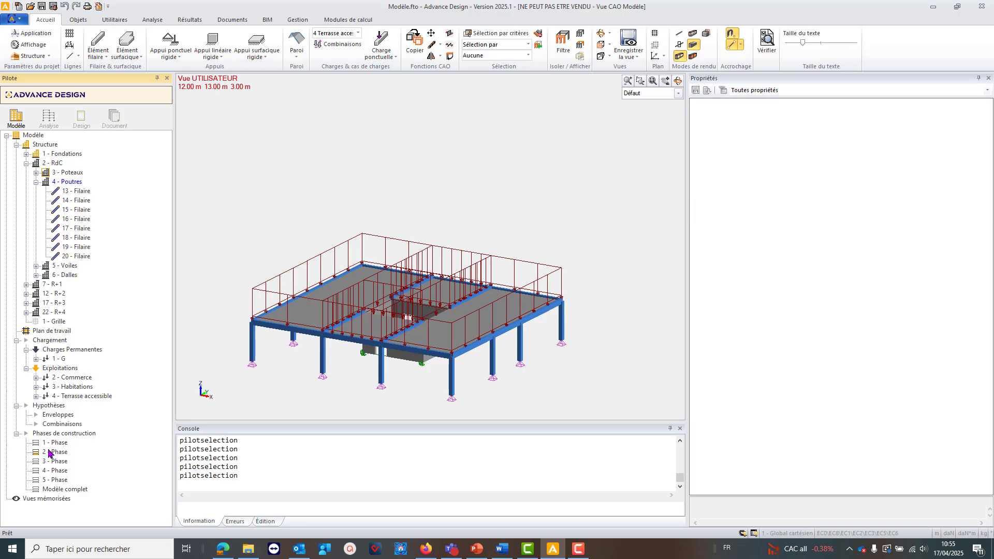
Set the material of beam 14 in the RdC beam group to C30/37
click(78, 201)
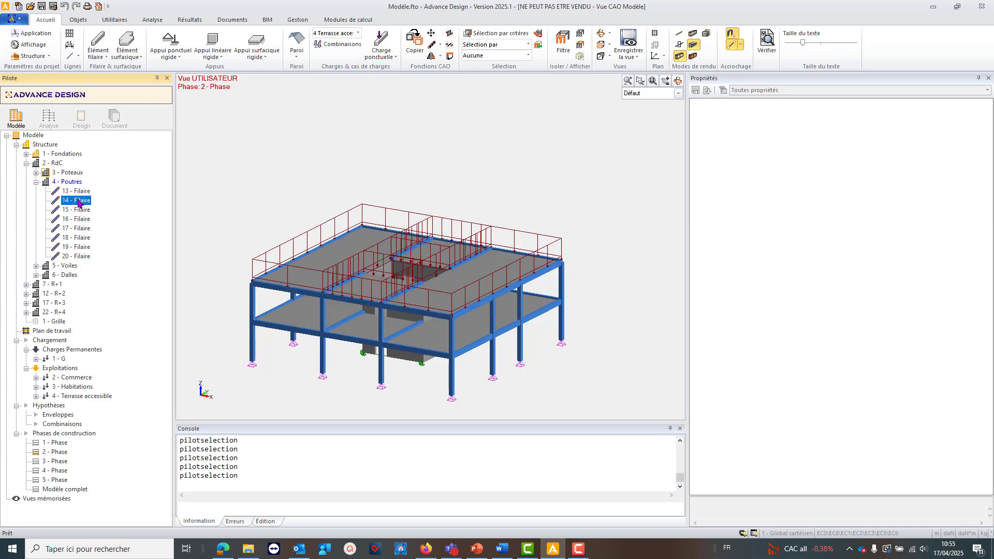
click(898, 232)
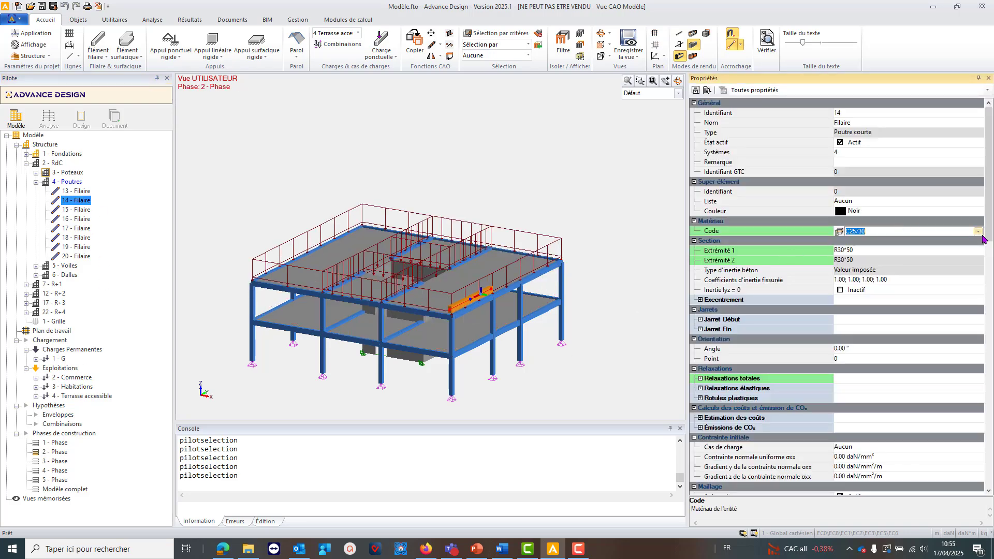
click(977, 232)
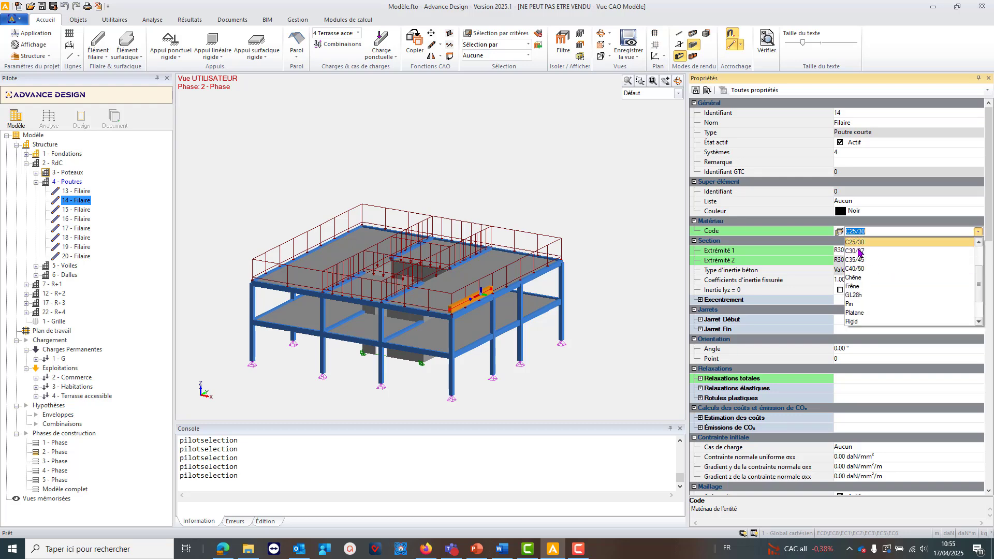
click(854, 251)
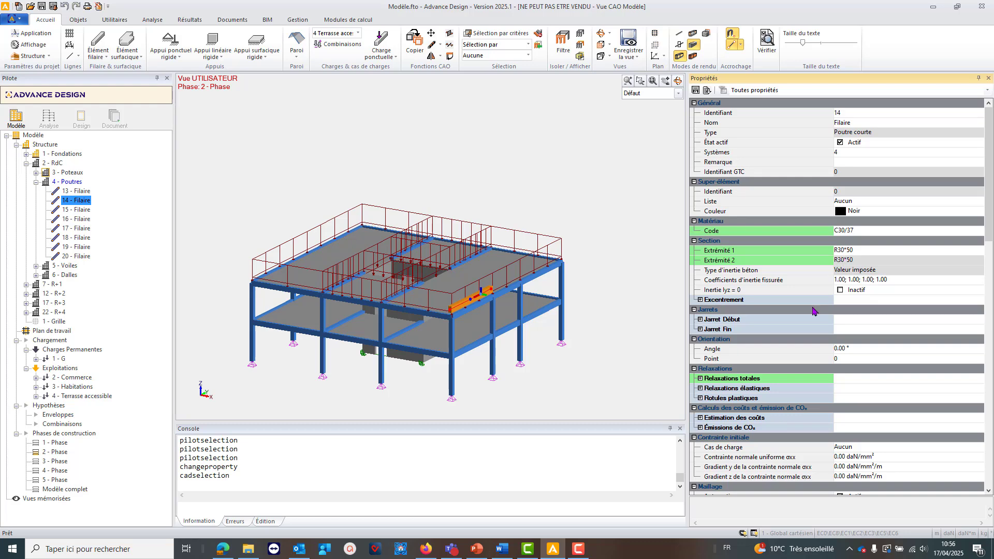
Examine the total releases (Relaxations totales) at Extrémité 1 of beam 14
scroll(815, 311, down, 3)
click(701, 301)
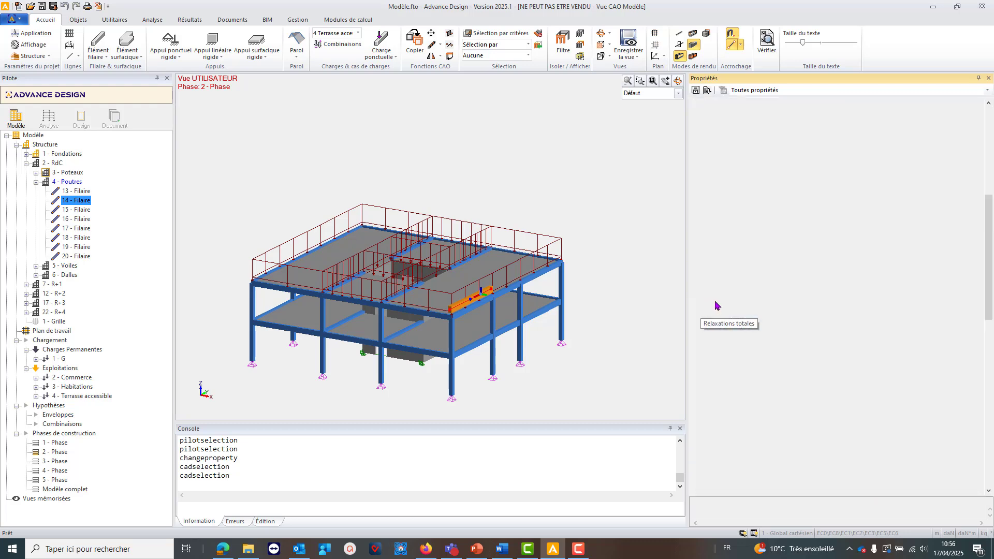
click(707, 310)
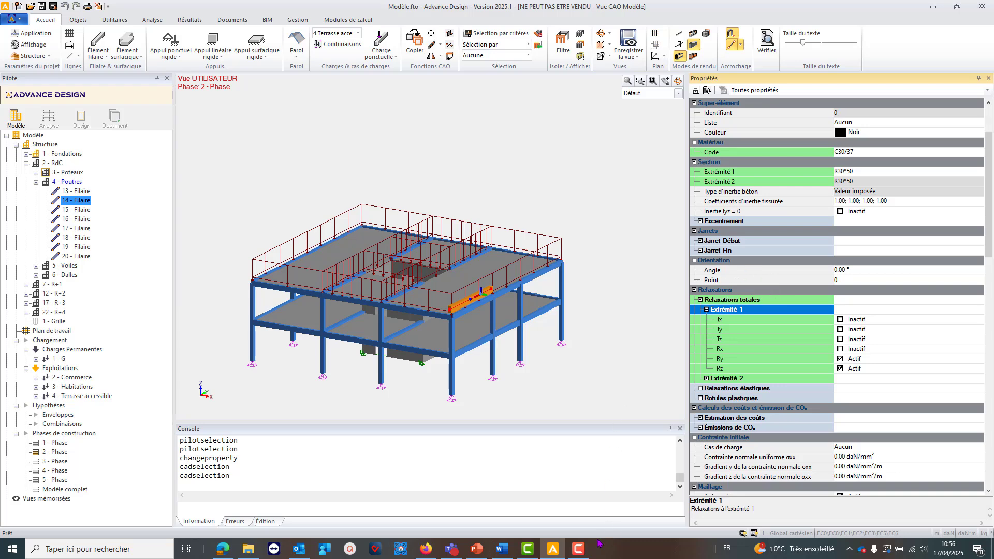
click(576, 552)
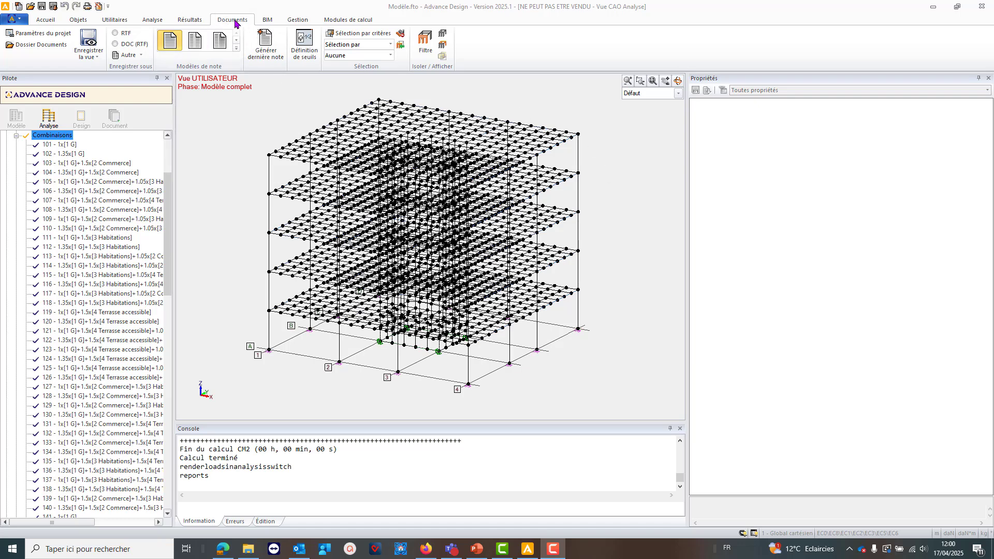
Generate a report with the construction-phase table "Propriétés des matériaux en béton par rapport à l'âge par élément", and update the document's fields in Word
click(263, 45)
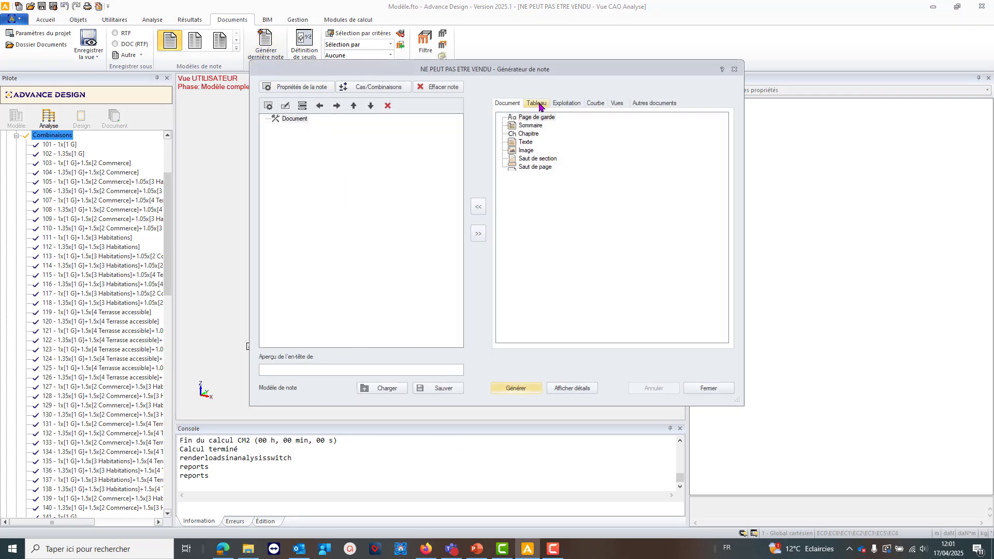
click(538, 104)
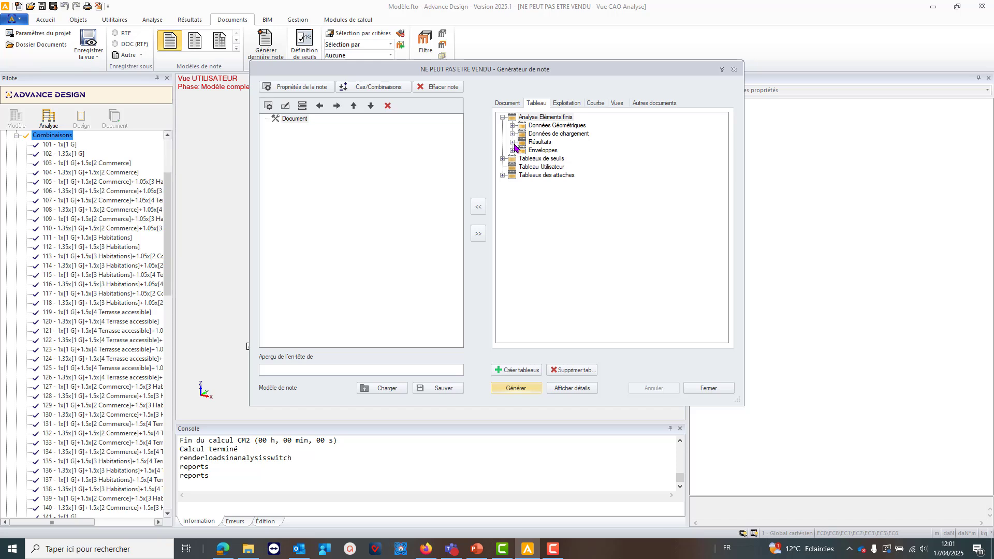
click(512, 142)
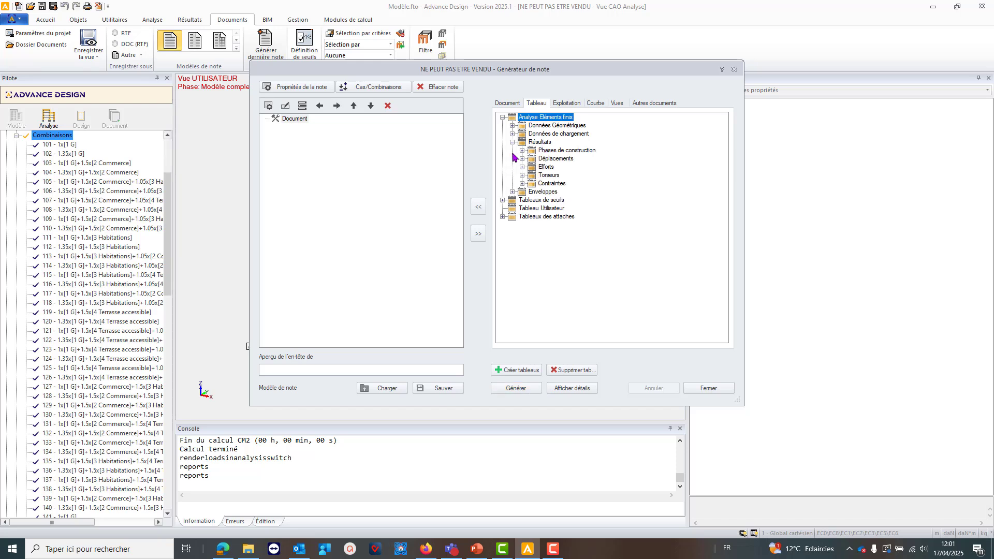
click(522, 151)
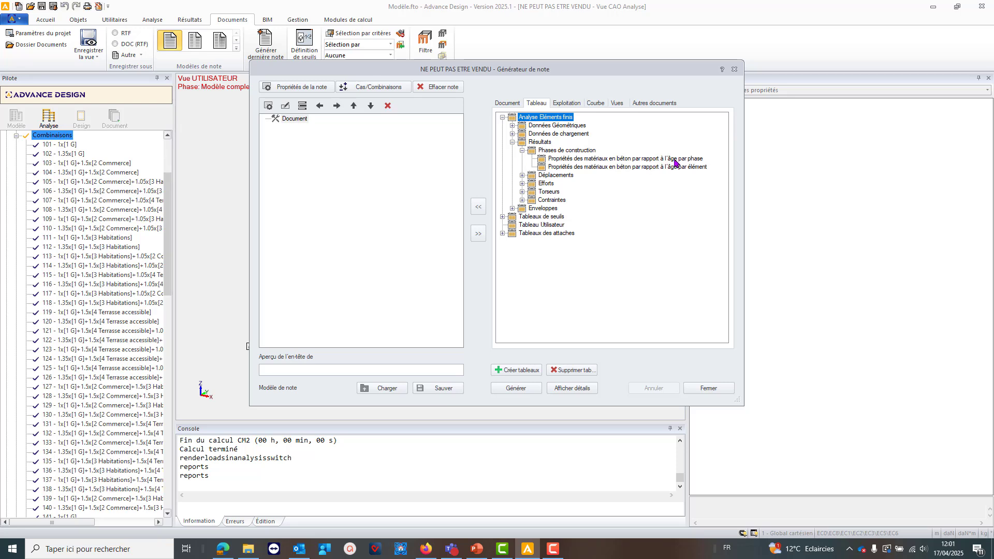
double_click(597, 167)
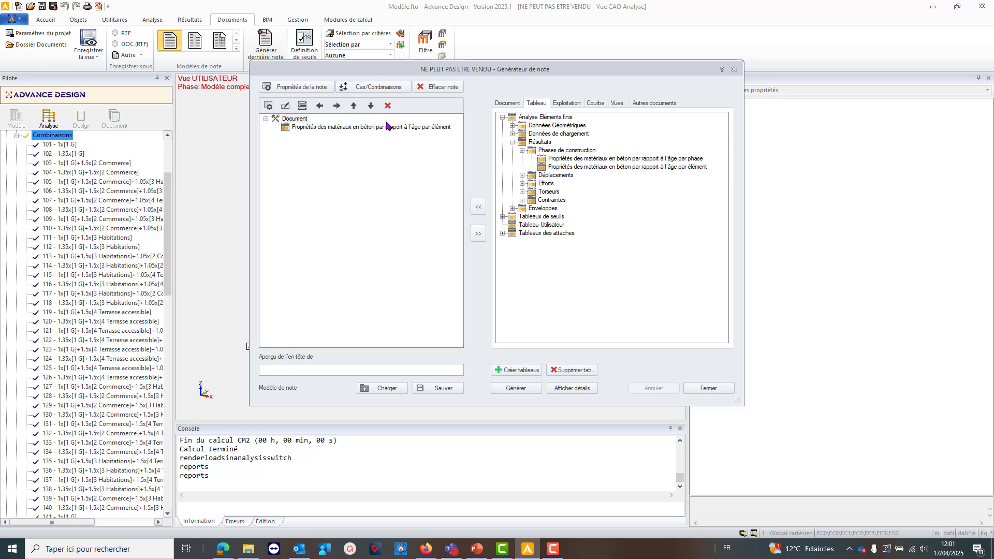
click(515, 389)
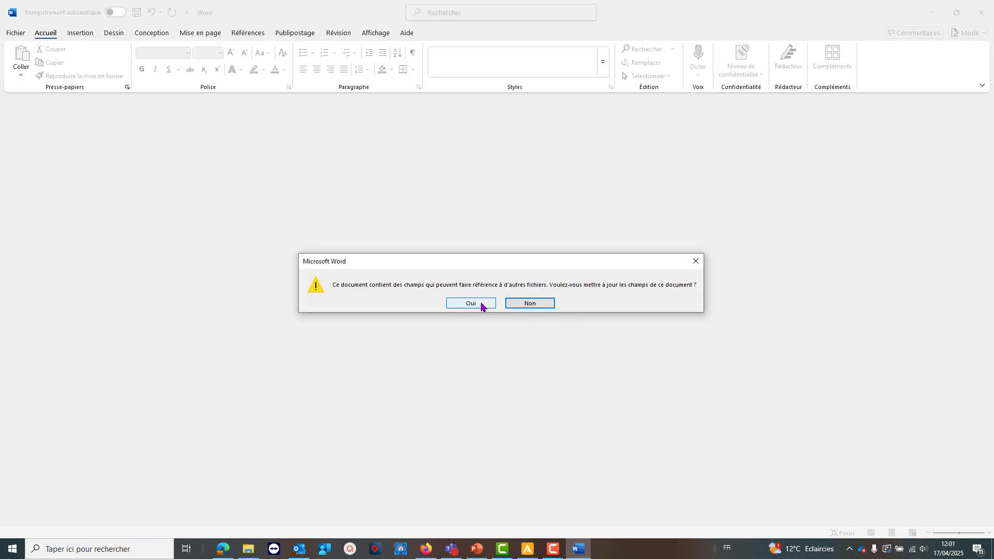
click(481, 305)
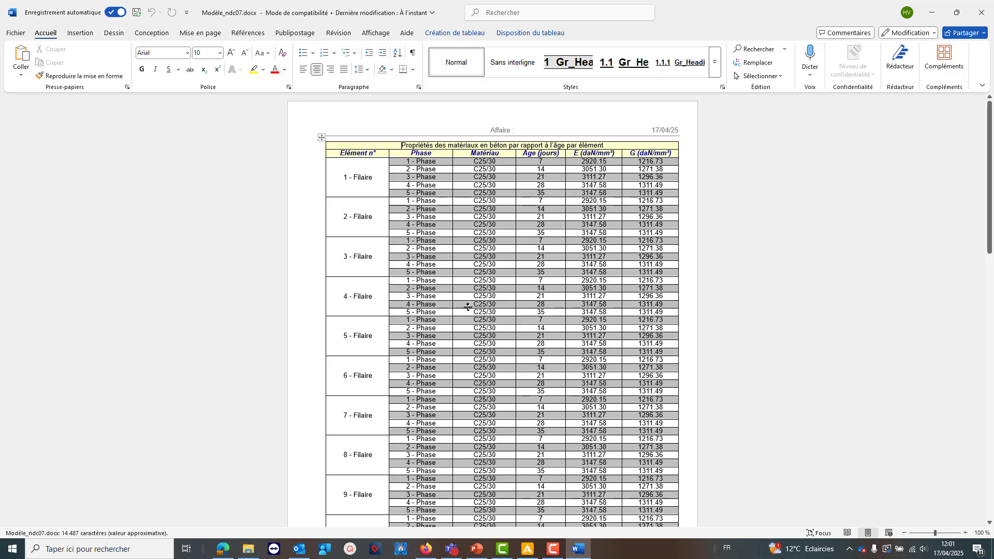
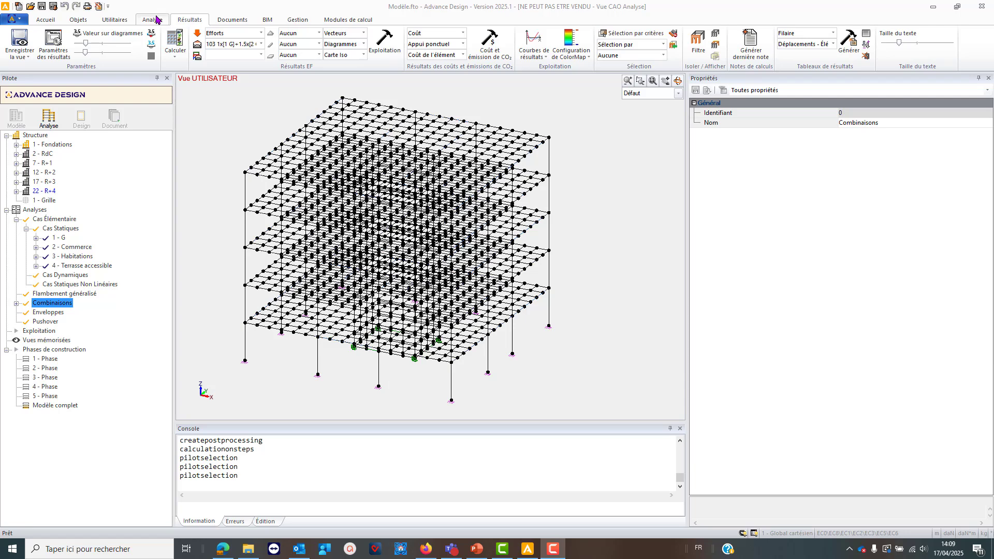
Try to run the calculation by phases (Calcul par phases) on the analysis model with construction phases
click(154, 20)
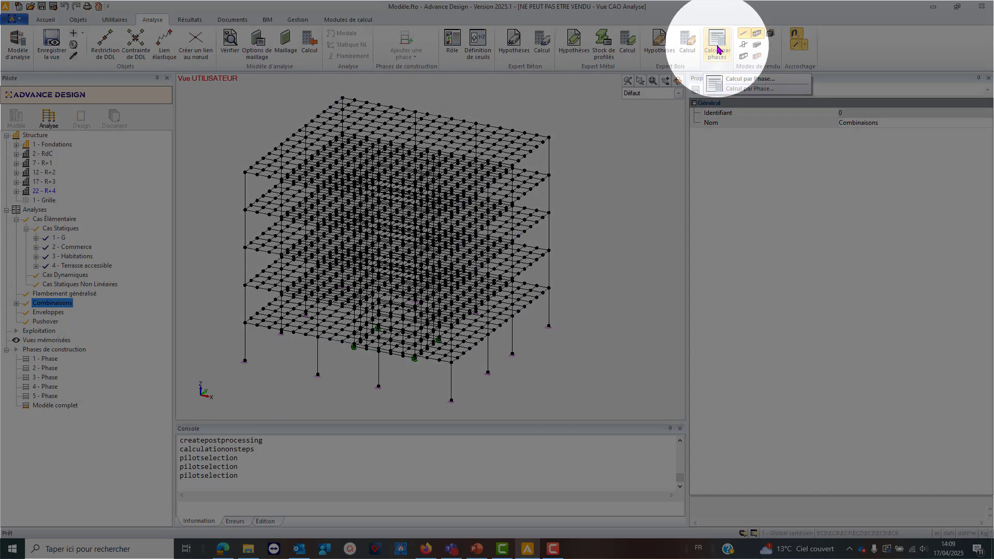
click(718, 48)
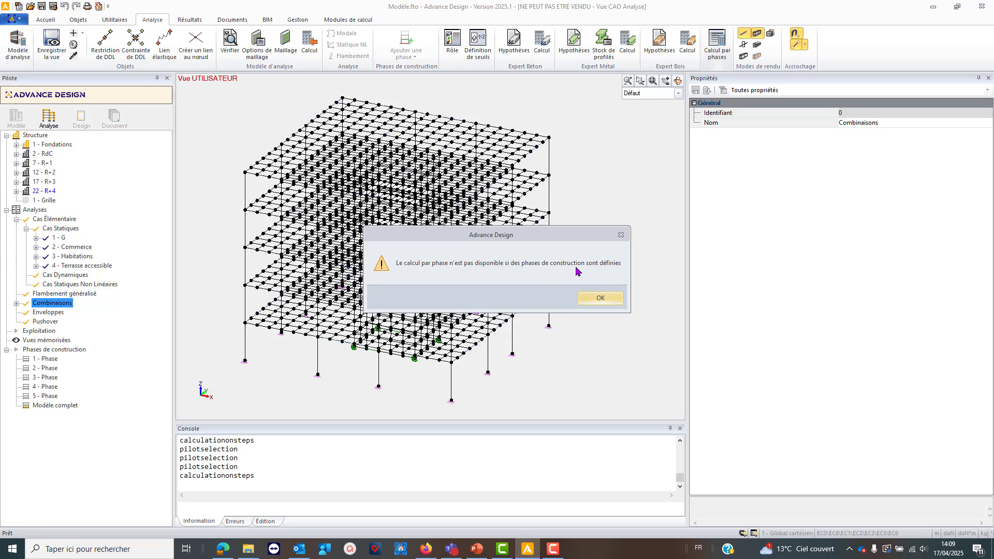
click(601, 298)
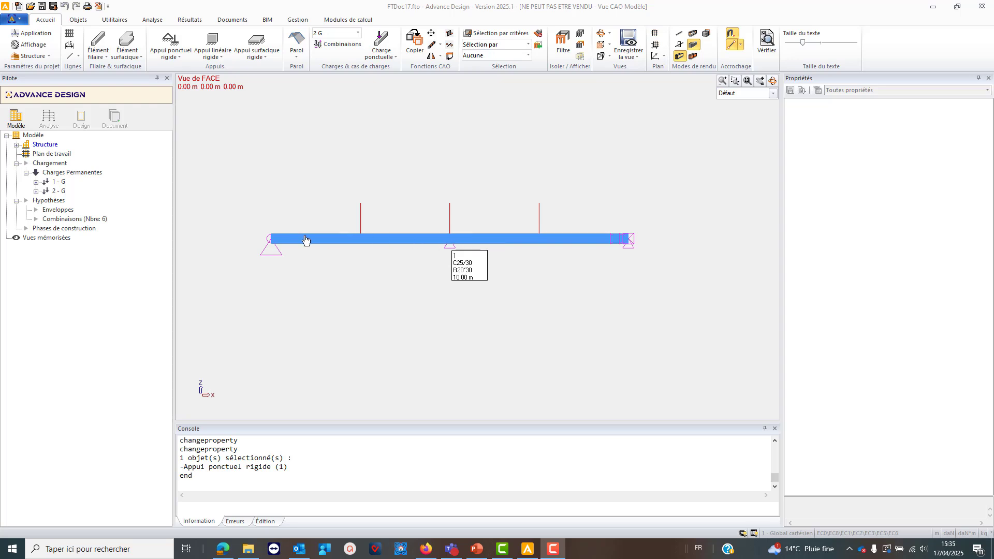
Set the material of the horizontal beam to C20/25 and clear the selection
click(563, 241)
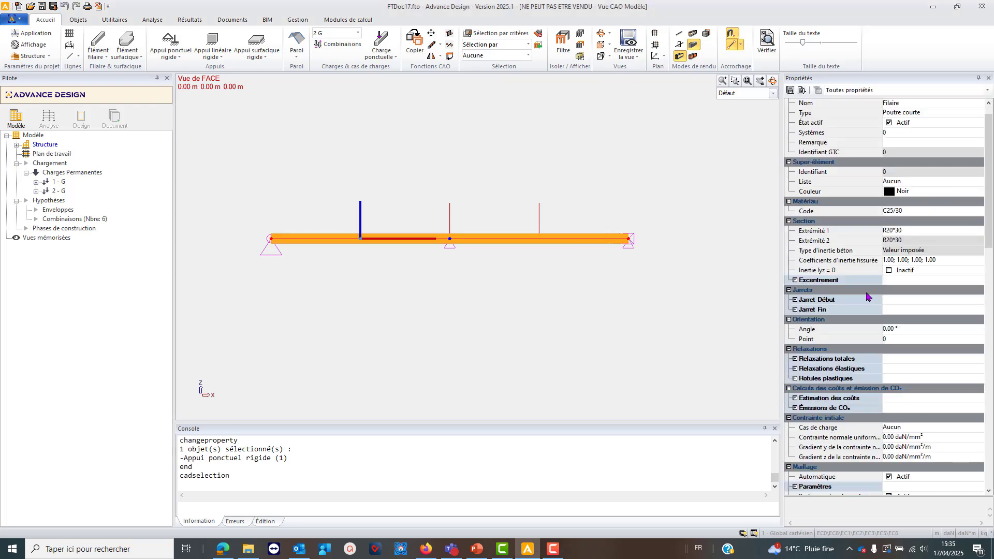
click(929, 212)
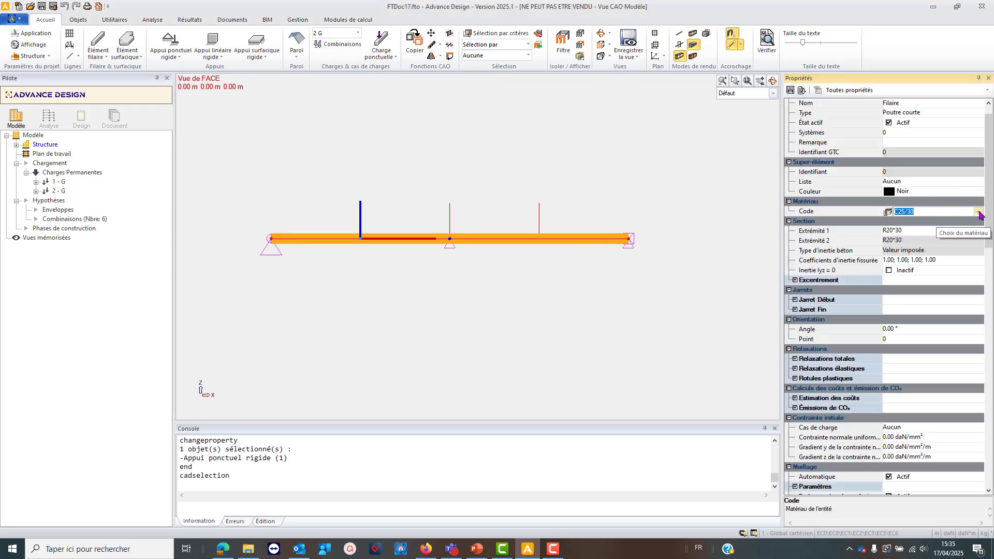
click(978, 213)
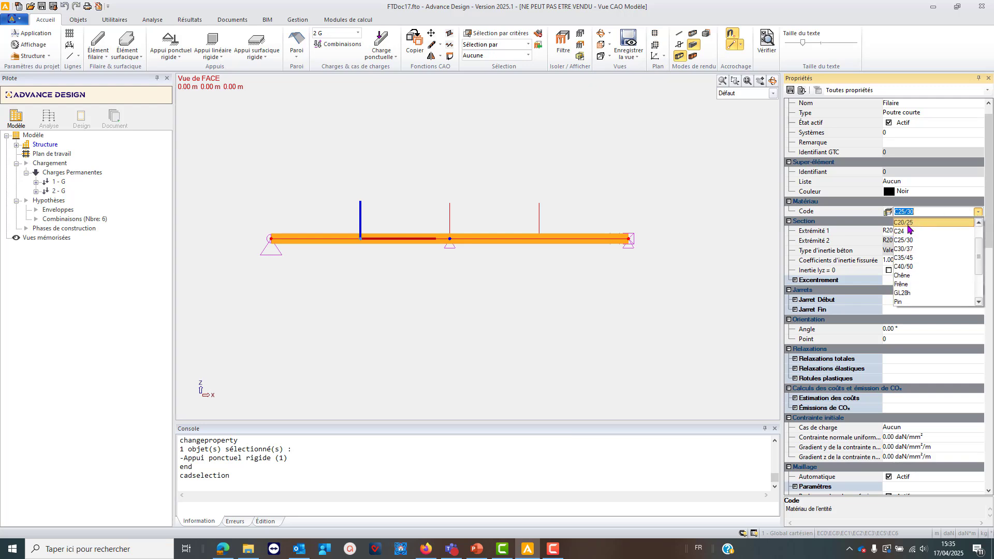
click(903, 222)
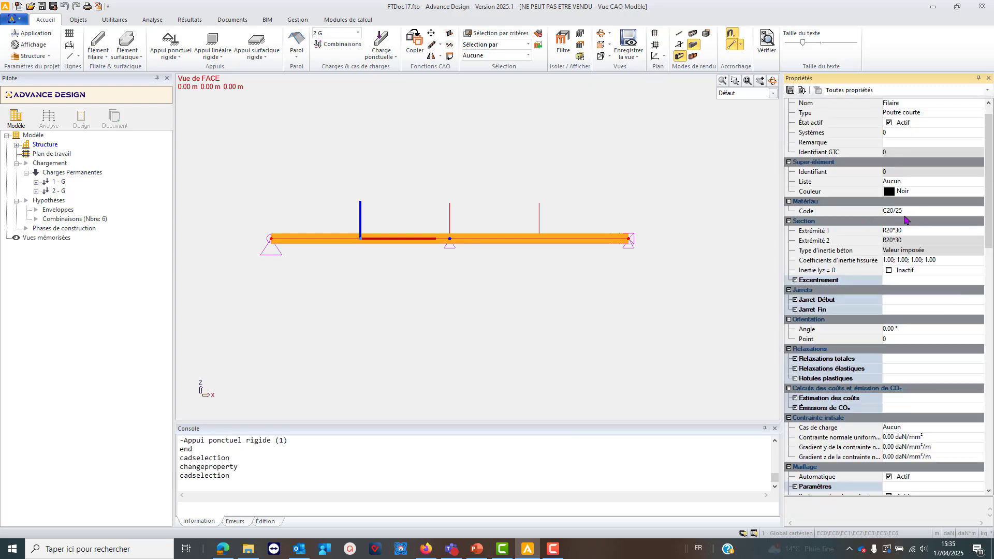
click(472, 295)
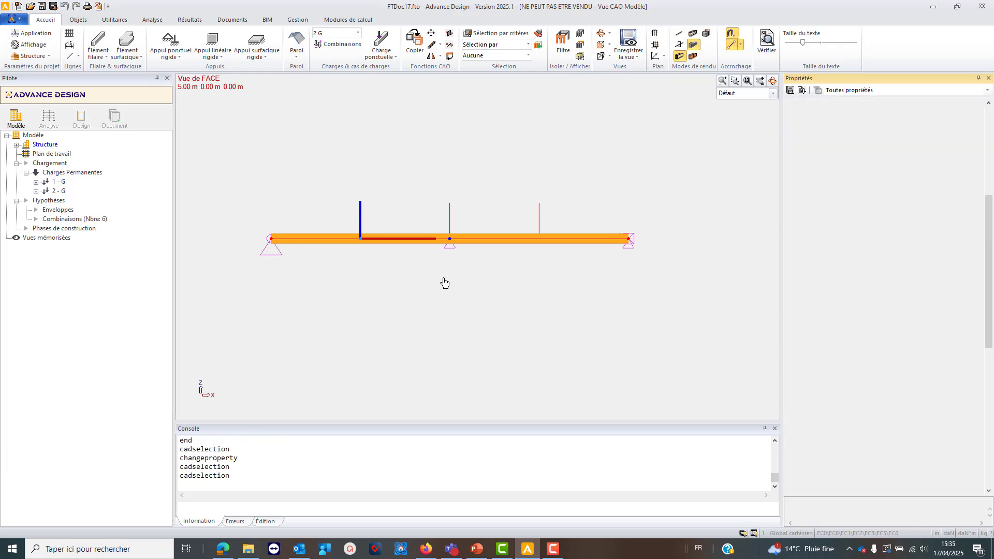
key(Escape)
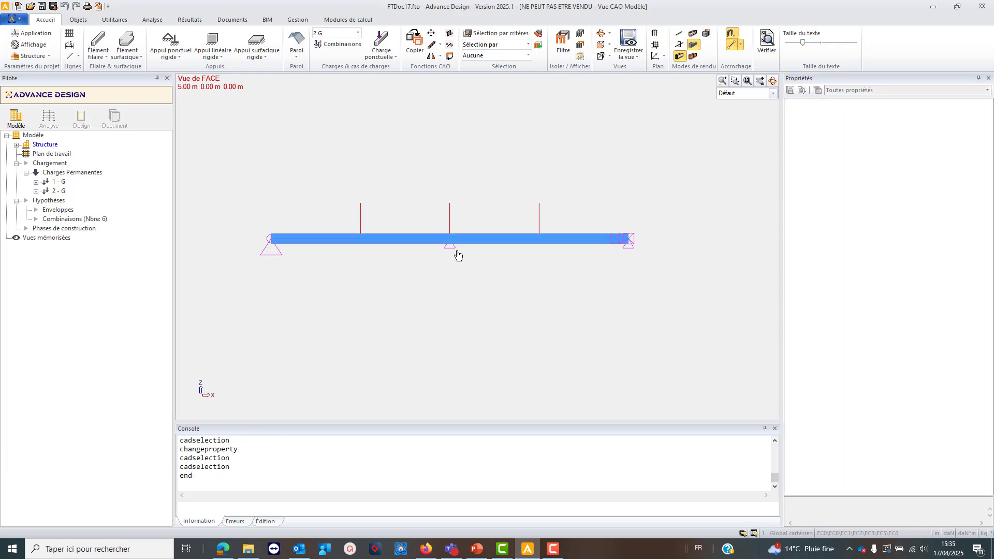
Review the restraint definition of the rigid point support in the middle of the beam
click(449, 253)
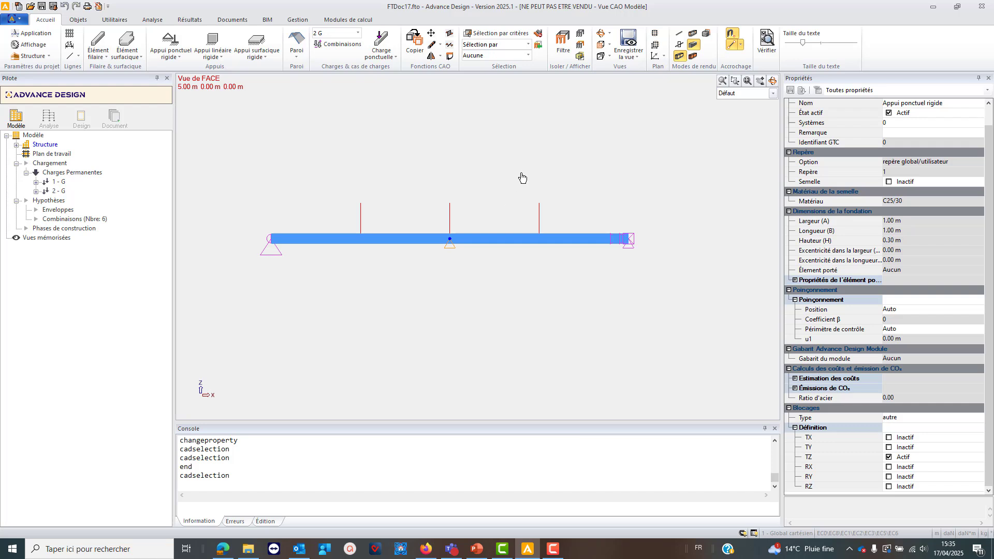
right_click(488, 145)
key(Escape)
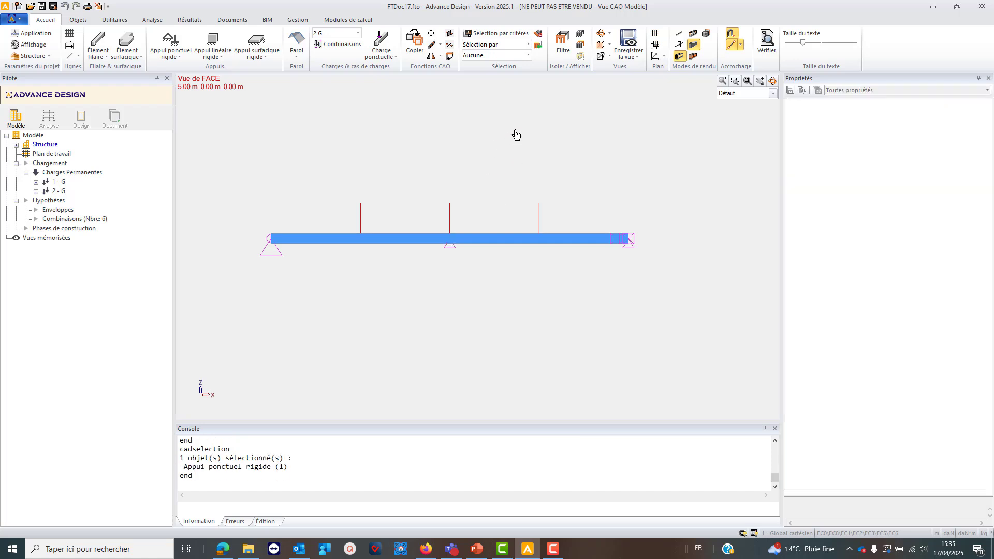
Examine the mechanical properties of the beam's C20/25 concrete, including its longitudinal and transverse stiffness
click(462, 248)
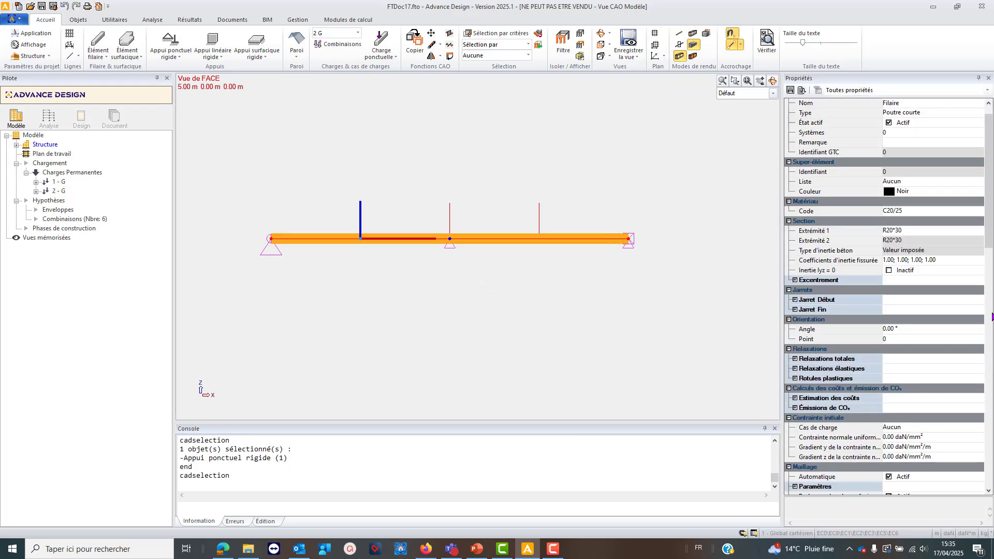
click(903, 212)
click(888, 213)
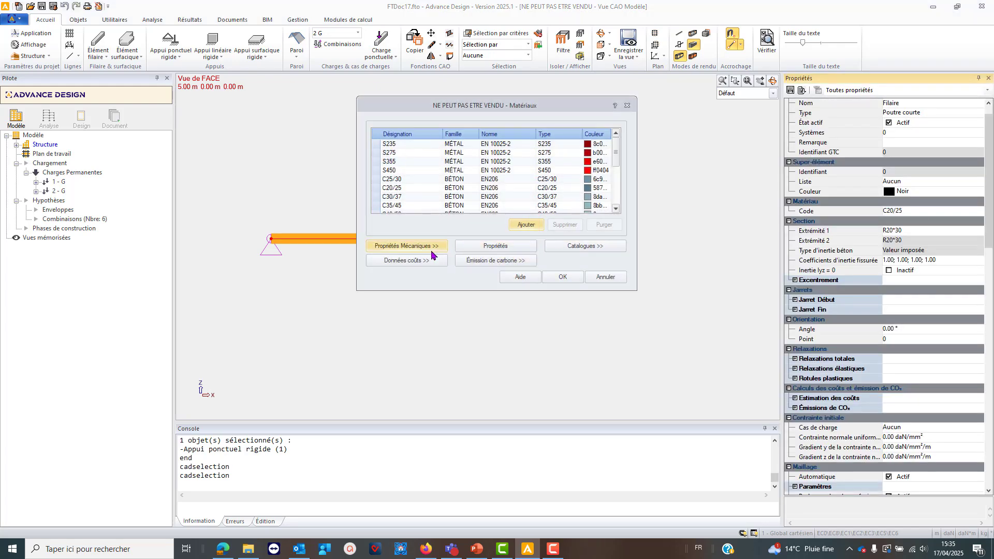
click(415, 246)
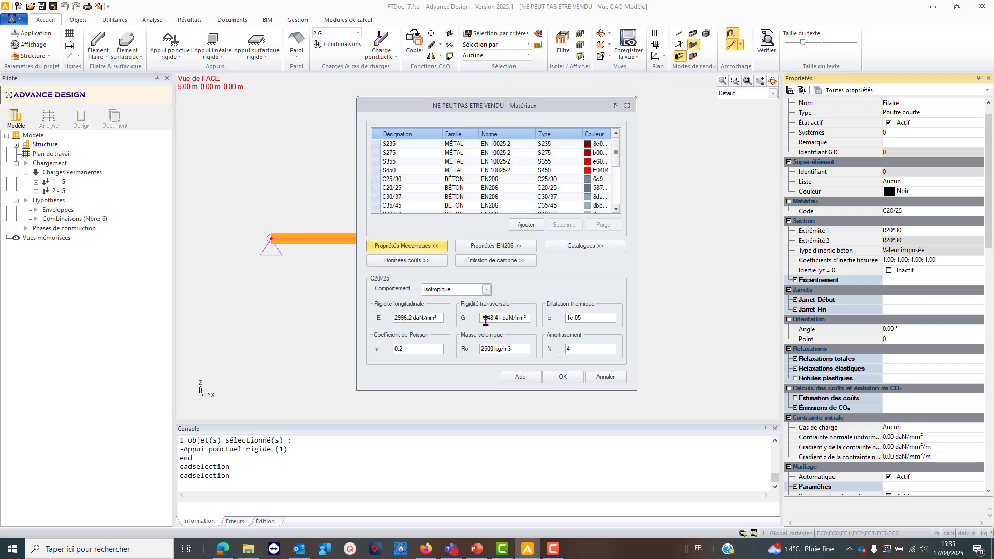
click(627, 105)
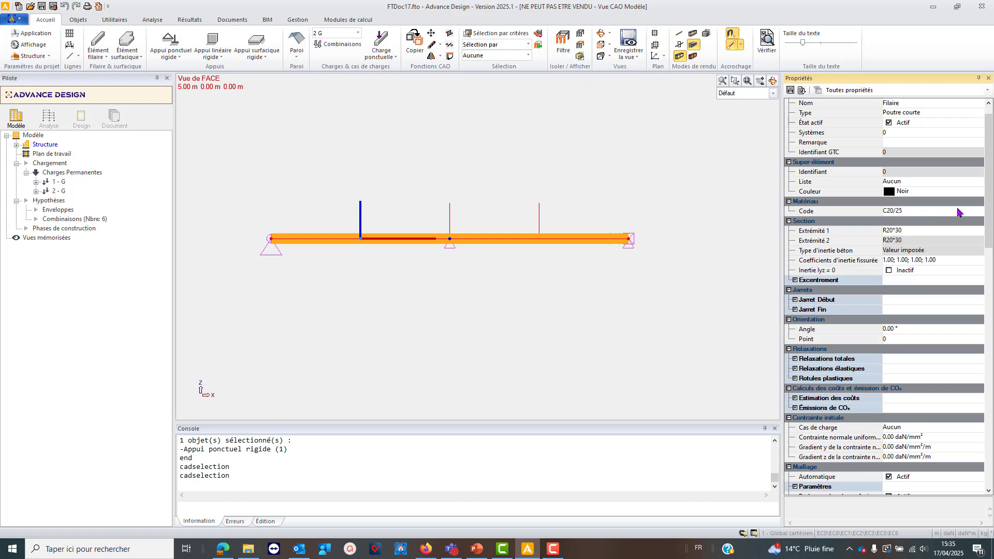
Choose C20/25 again as the material of the beam
click(973, 212)
click(977, 212)
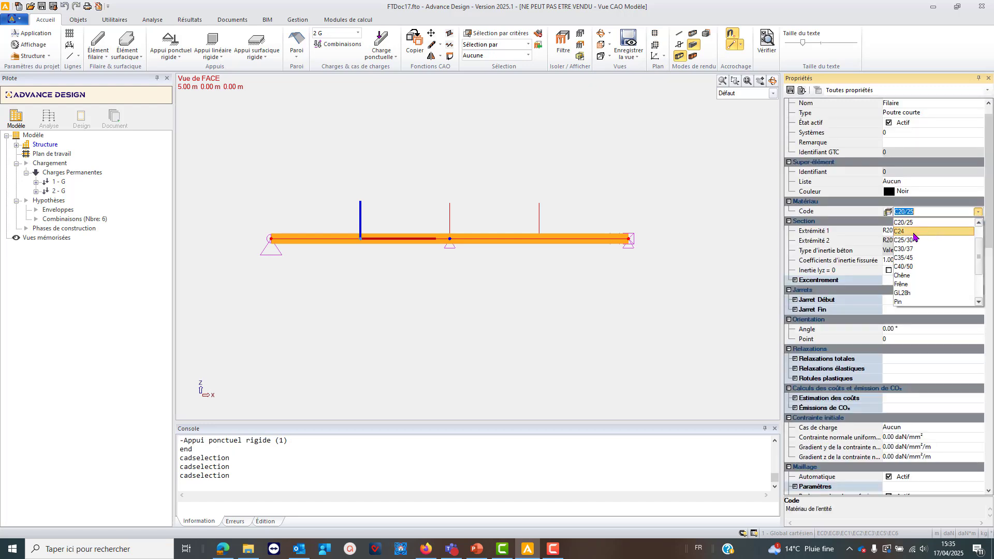
click(906, 222)
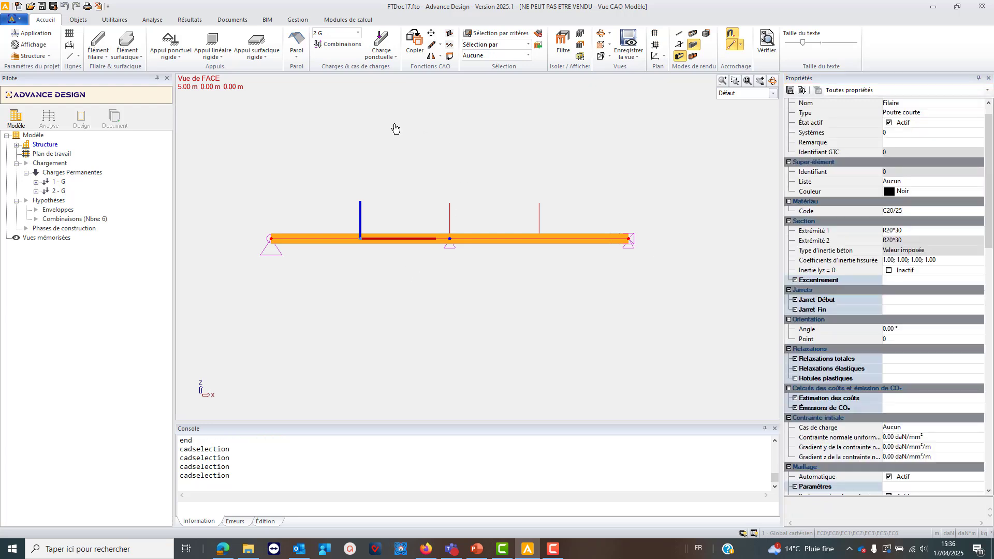
Review which point loads on the beam belong to permanent load cases 1 - G and 2 - G
key(Escape)
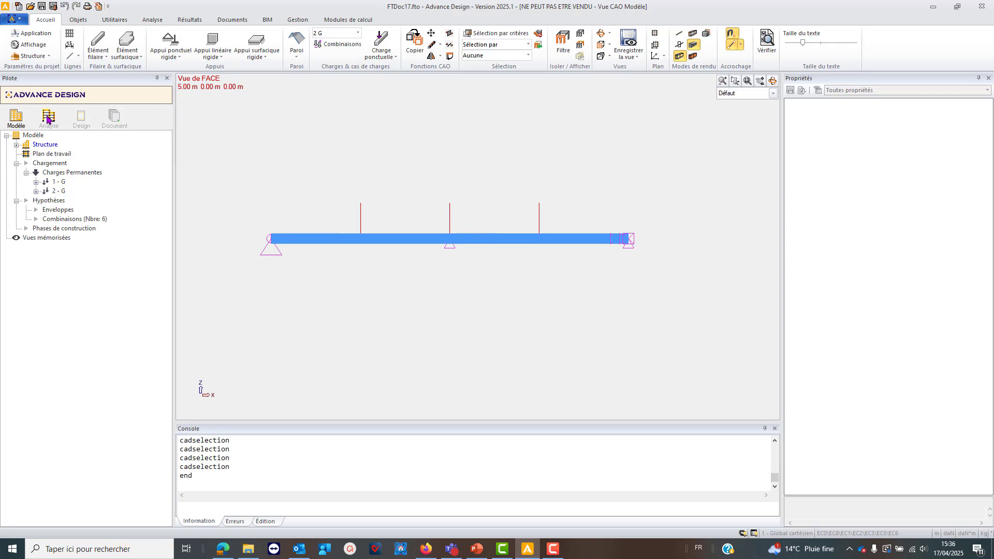
click(37, 182)
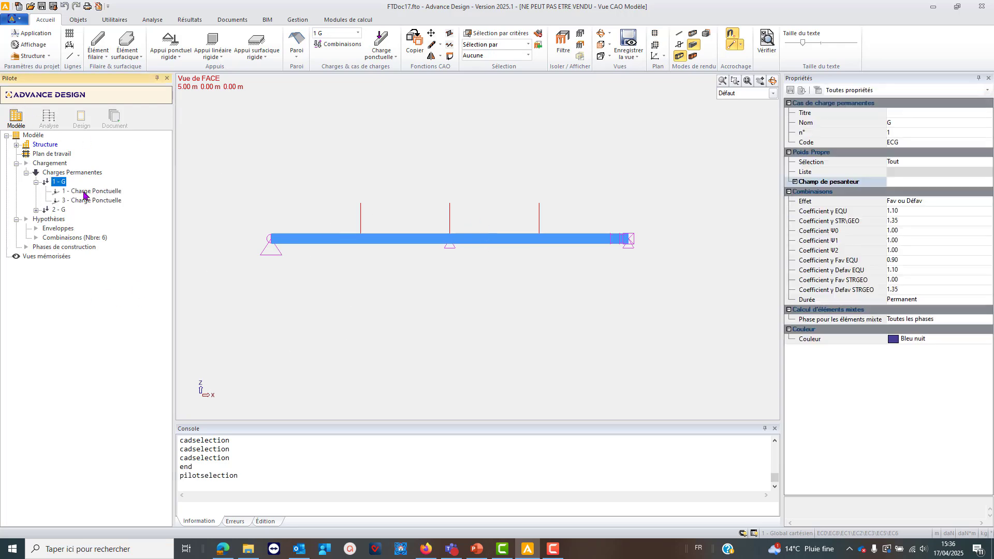
click(84, 193)
click(85, 200)
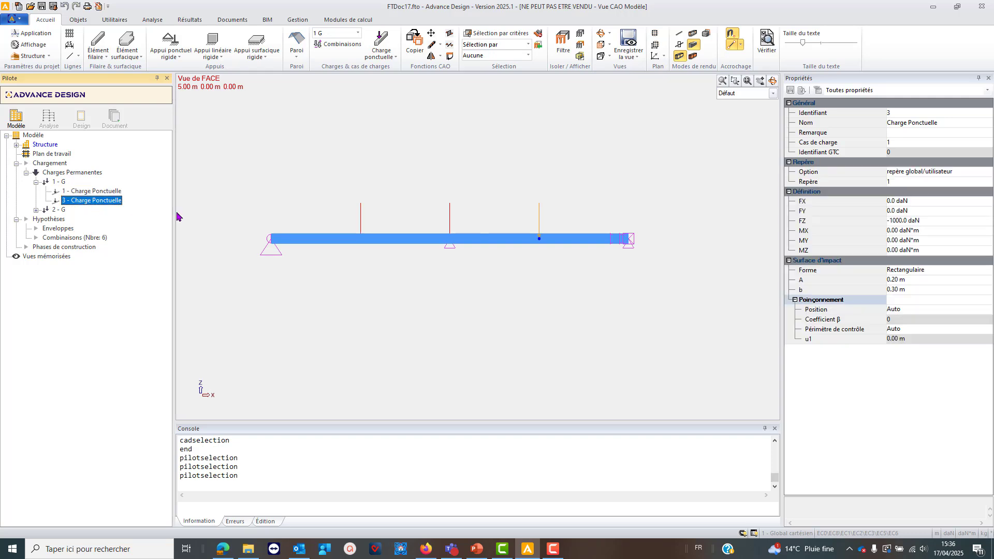
click(360, 214)
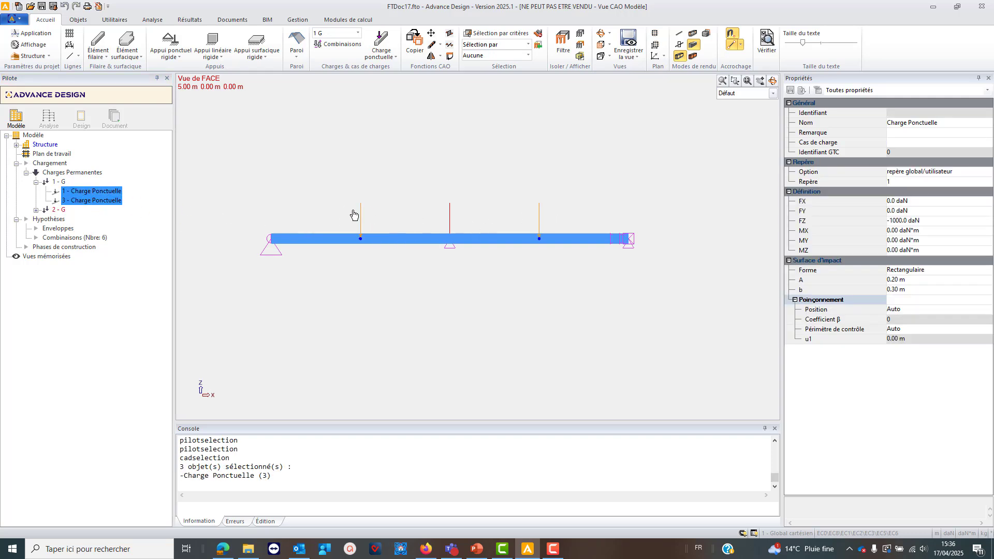
click(37, 210)
click(83, 219)
shift+click(80, 238)
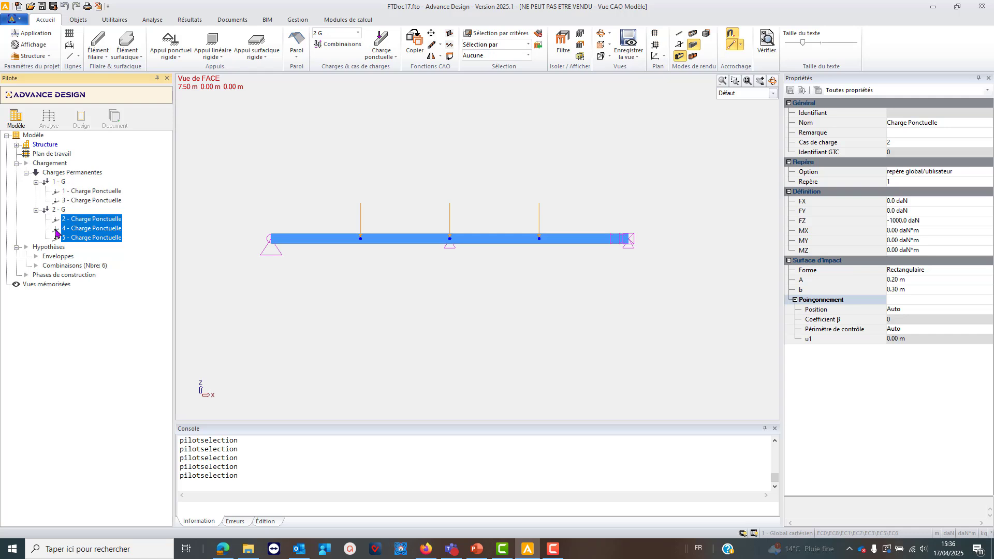
click(37, 181)
click(37, 191)
Create a new analysis model, running the verification, meshing and evaluation (Expertiser) actions
click(49, 116)
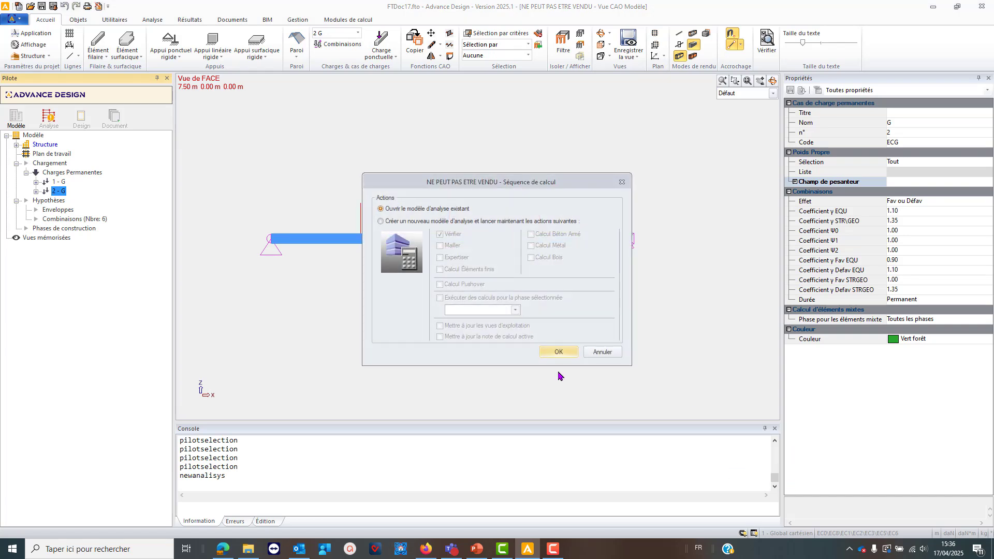
click(408, 224)
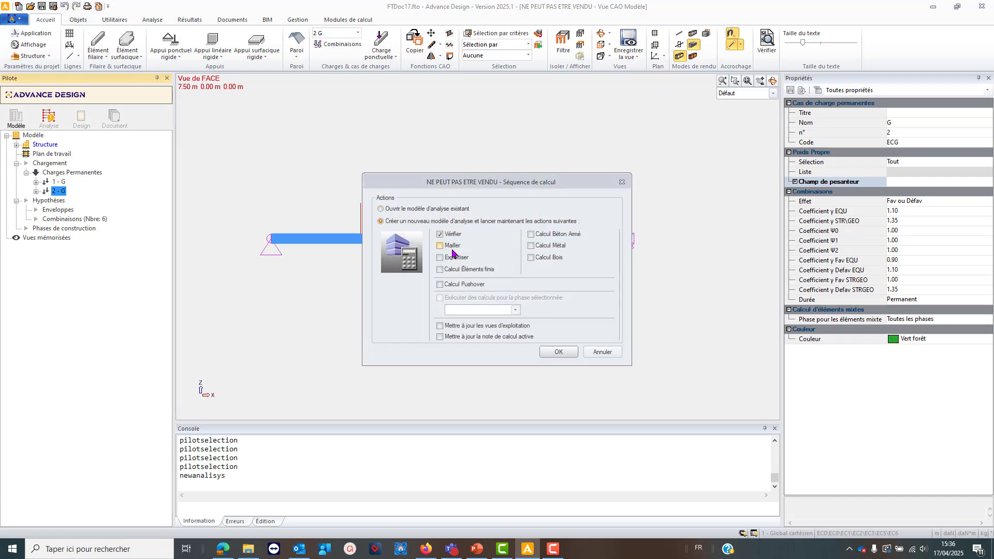
click(440, 257)
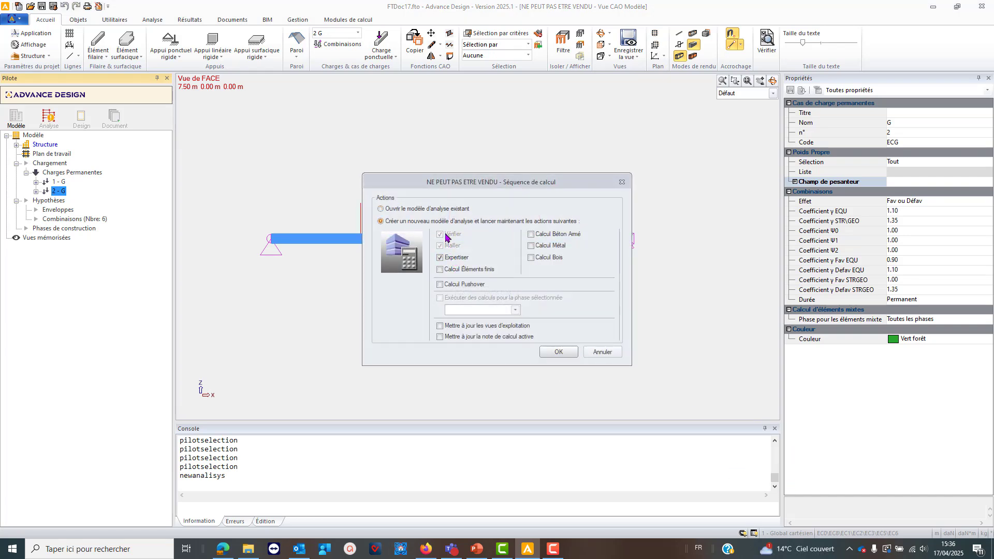
click(555, 352)
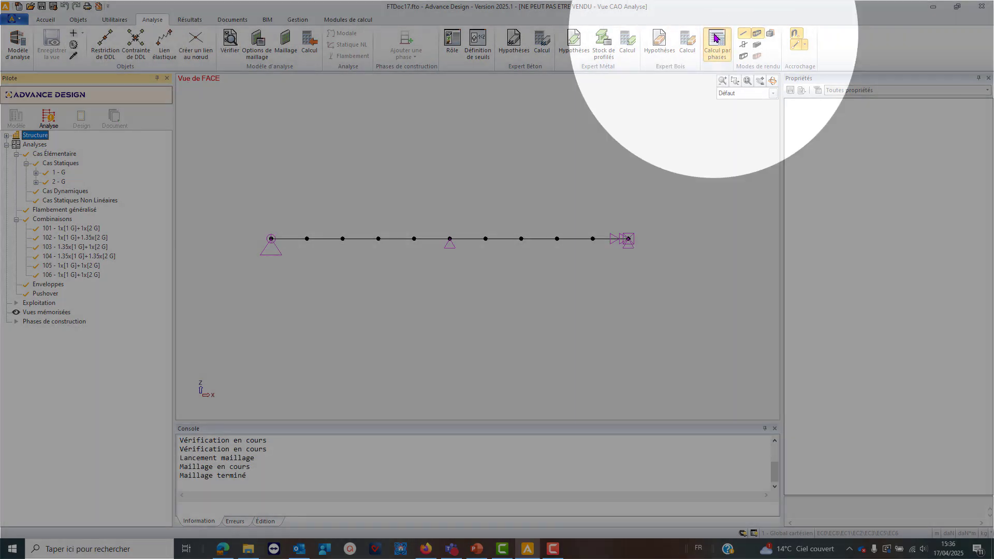
Define two phases in the calculation sequence and assign load case 1 - G to Phase n°1
click(715, 37)
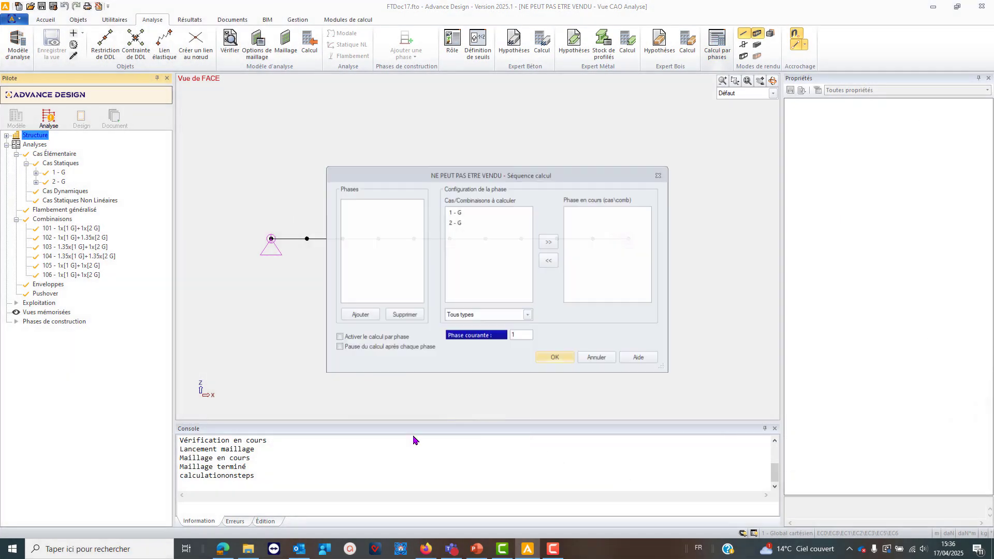
click(358, 314)
click(358, 314)
click(375, 207)
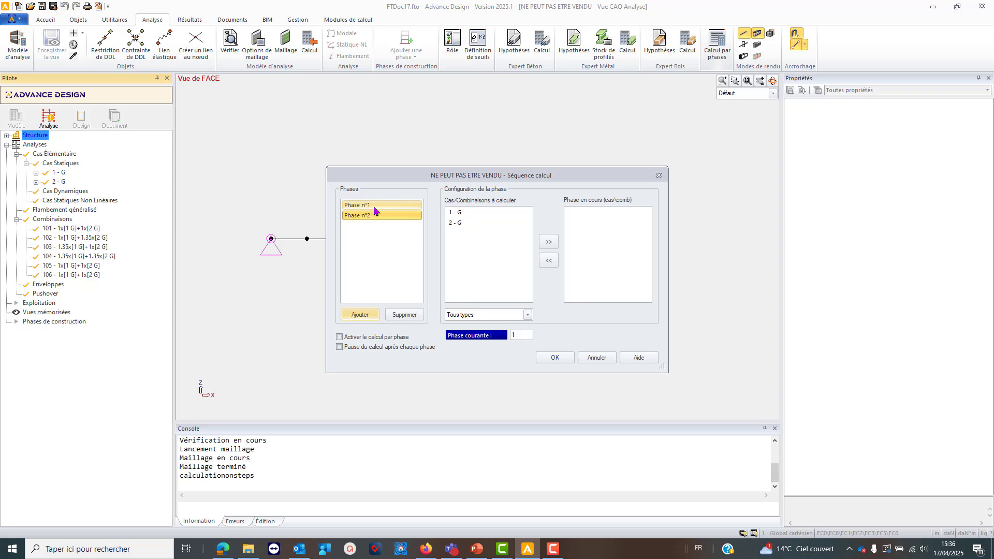
click(456, 213)
click(548, 242)
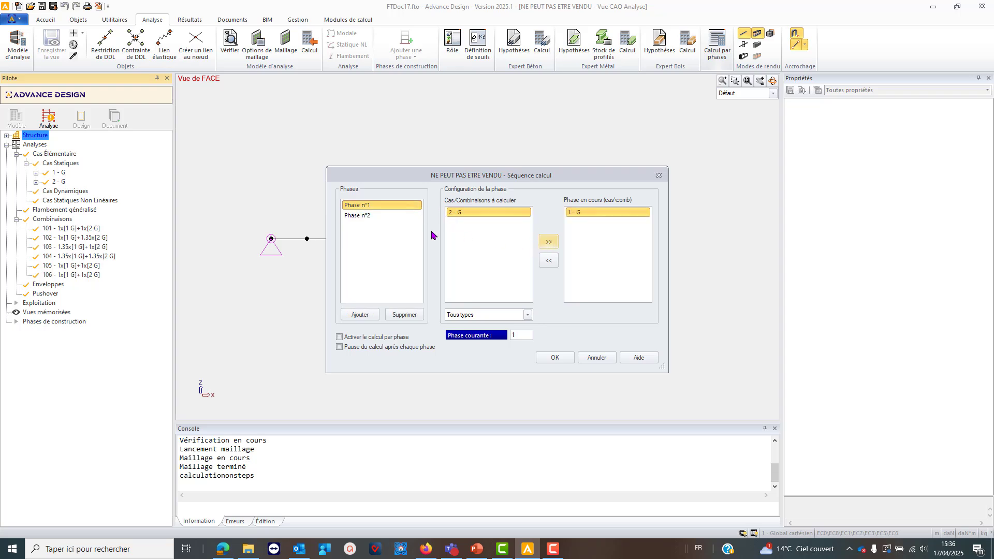
Assign load case 2 - G to Phase n°2 and enable calculation by phase with a pause after each phase
click(361, 216)
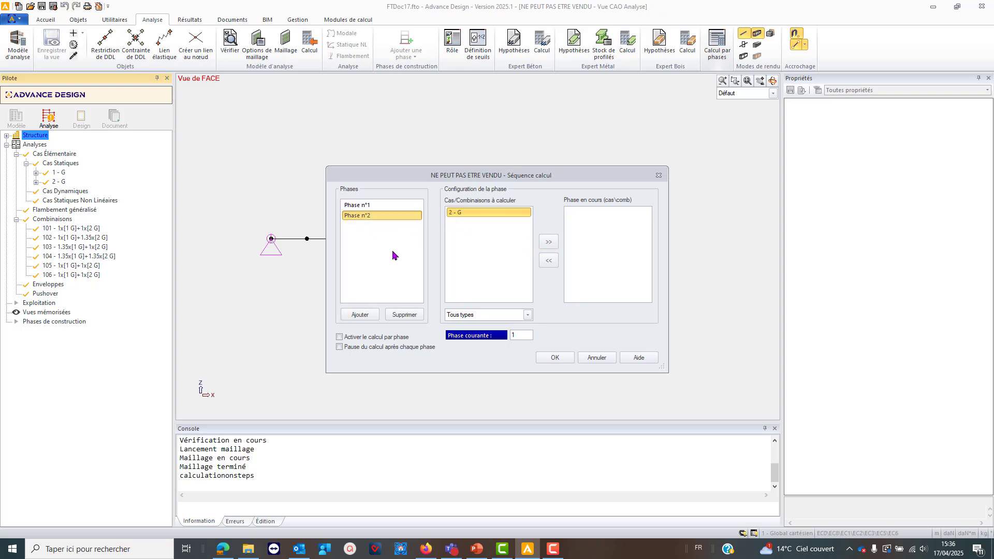
click(548, 242)
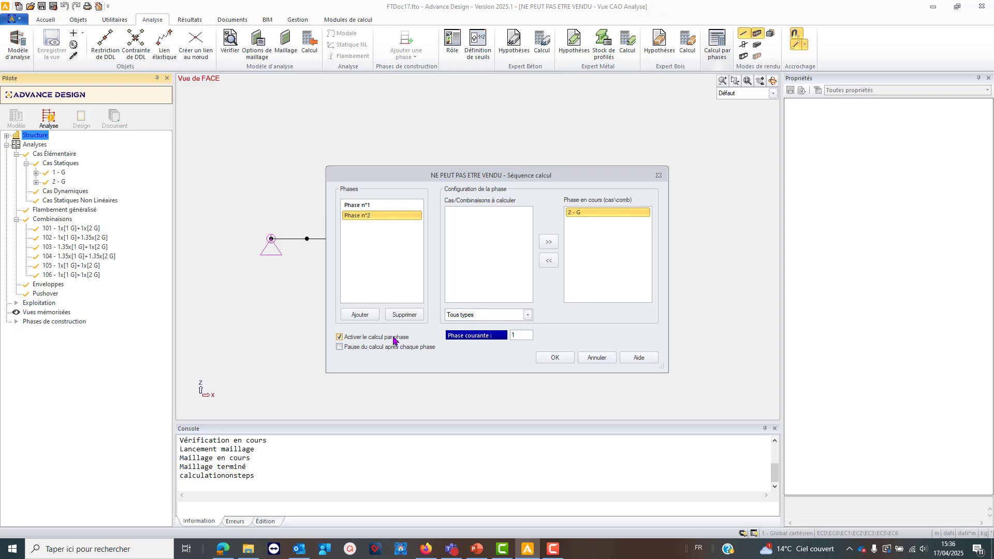
click(358, 350)
click(552, 358)
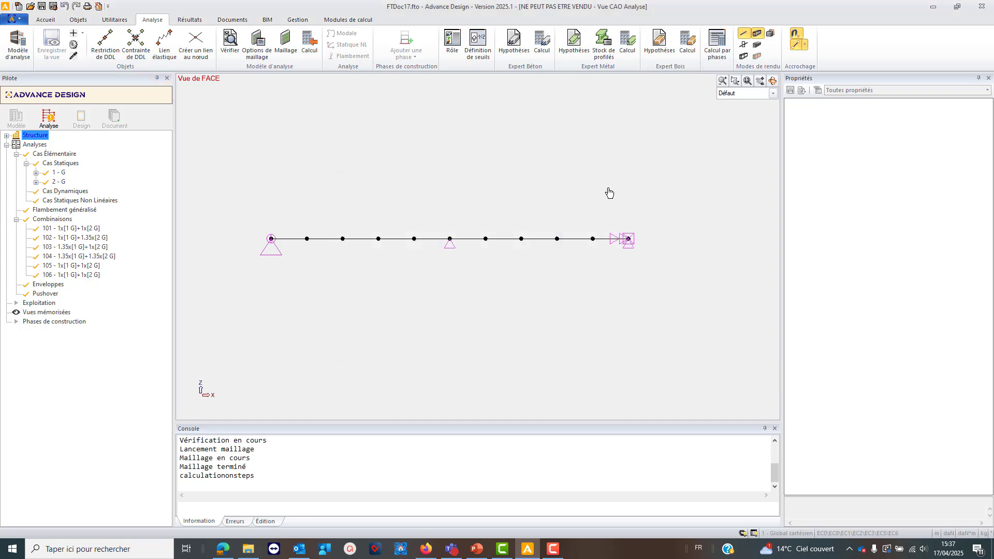
Run the finite element calculation for phase n°1 and review its log in the console
click(304, 45)
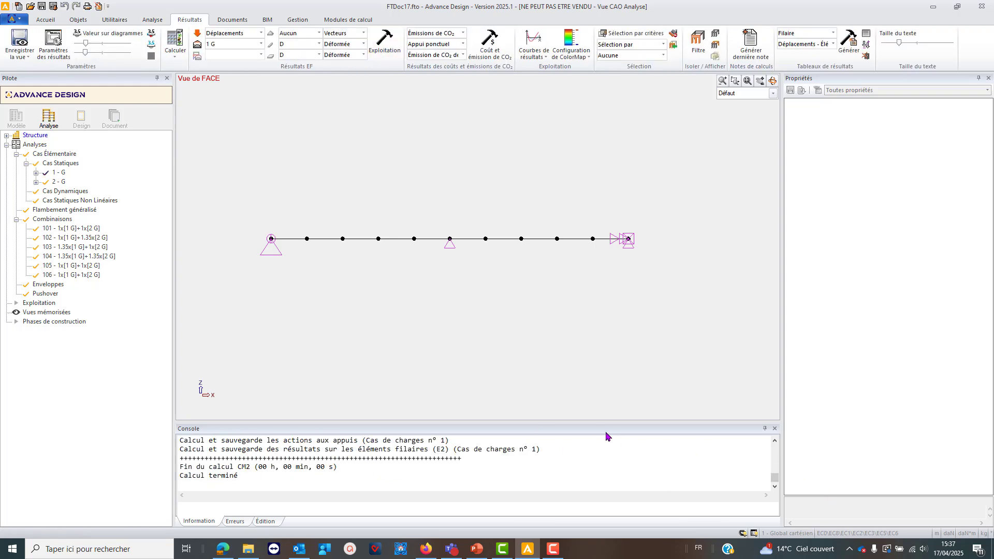
drag(601, 421, 581, 263)
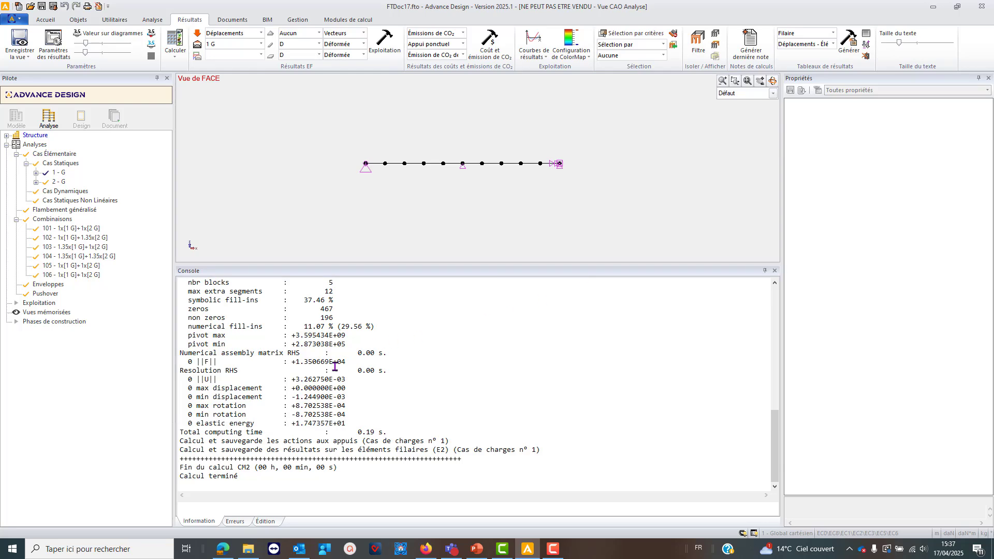
scroll(298, 387, up, 8)
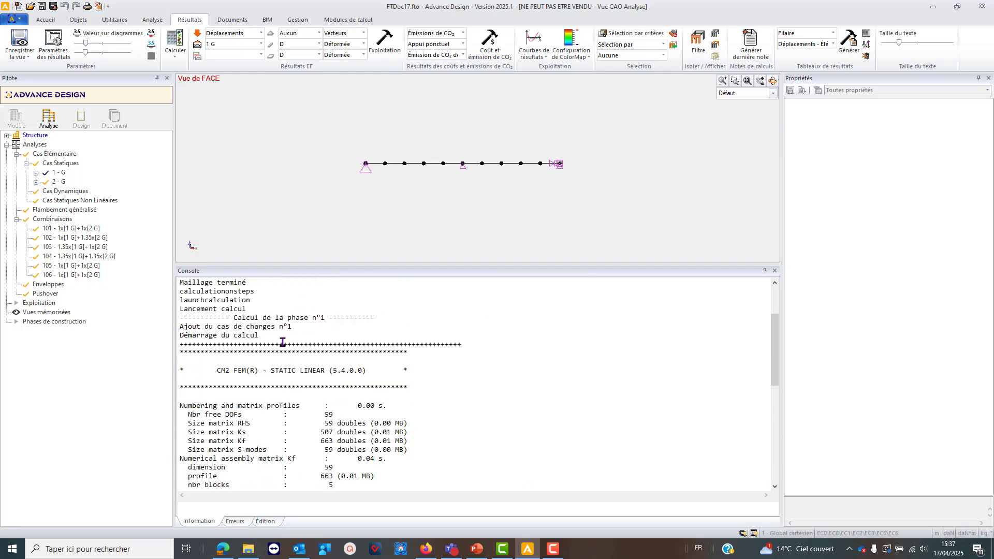
scroll(282, 342, down, 8)
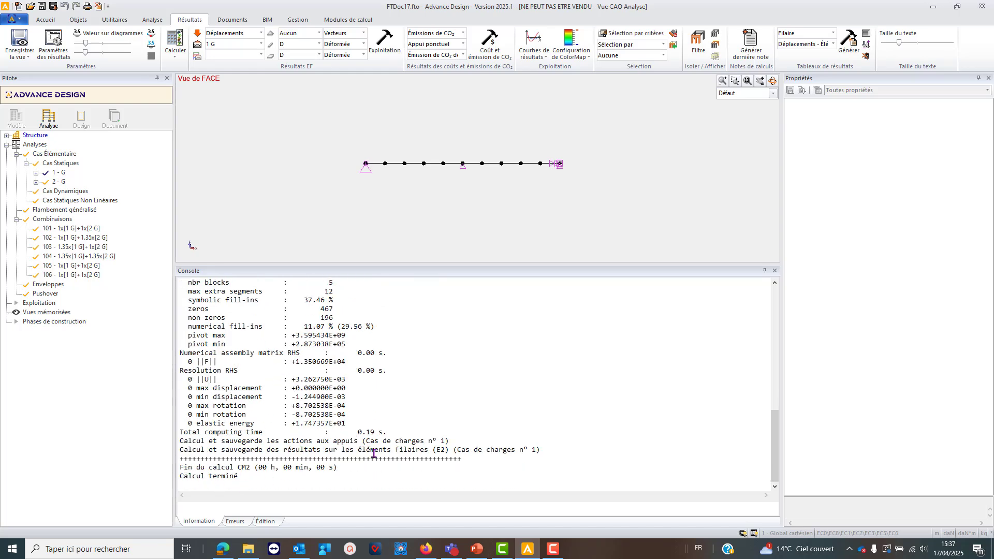
drag(510, 263, 510, 402)
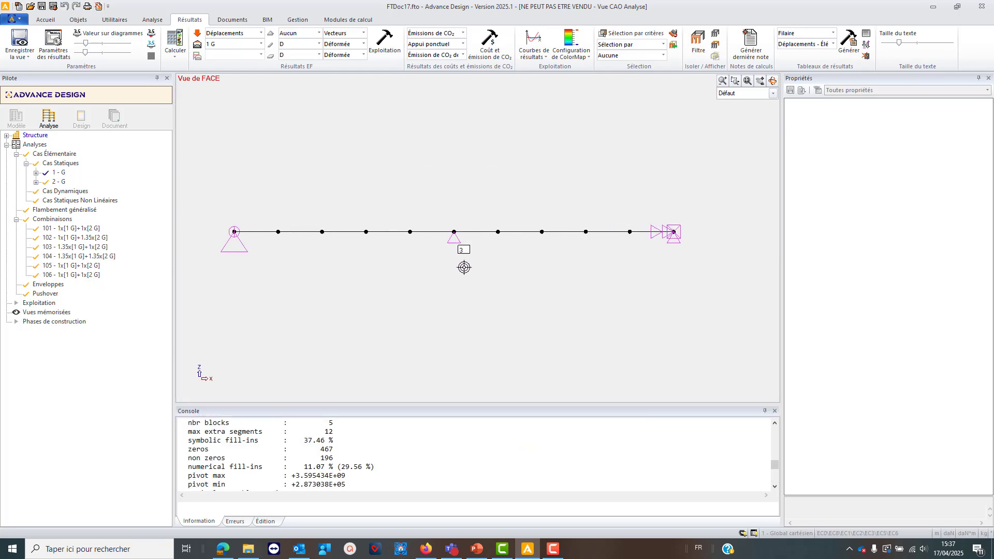
Change the restraints of the middle rigid point support: release TZ and block RZ
drag(472, 266, 431, 241)
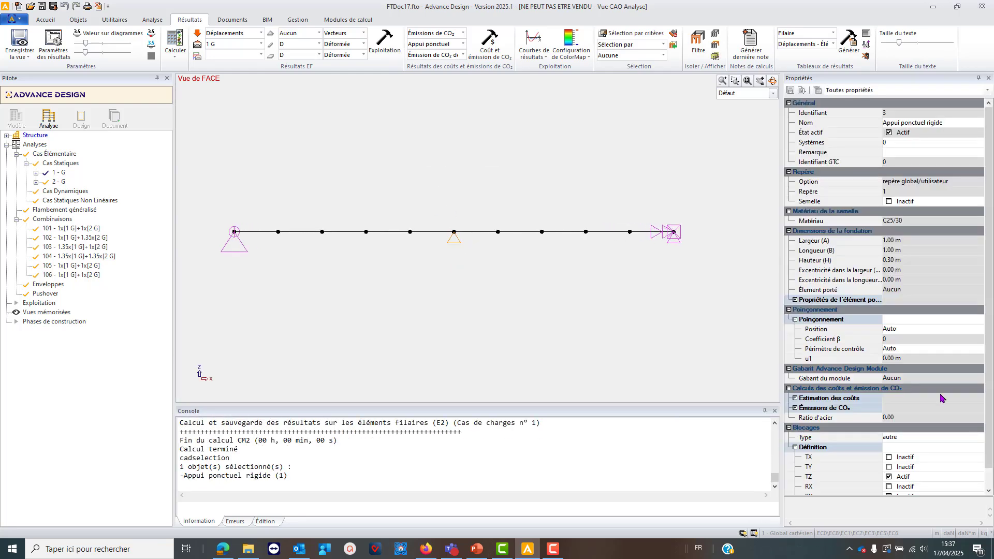
scroll(957, 456, down, 2)
click(888, 457)
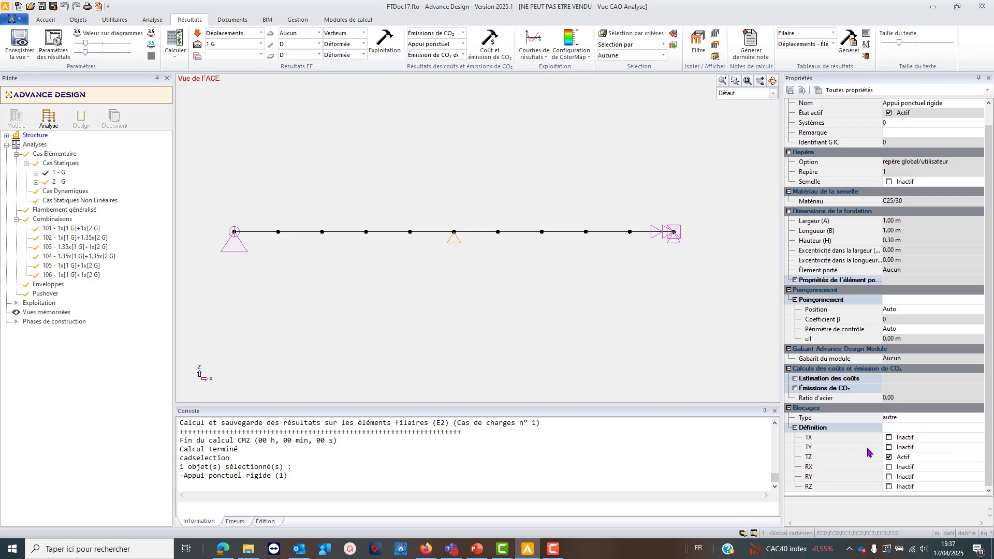
click(888, 458)
click(889, 487)
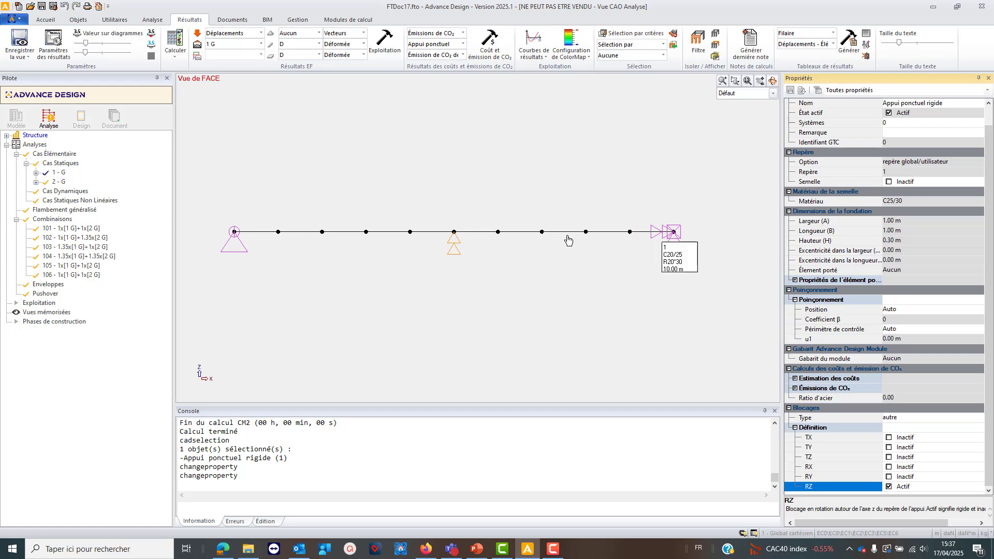
Set the beam's material to C25/30, clear the selection and run the calculation of phase n°2
click(402, 258)
click(387, 231)
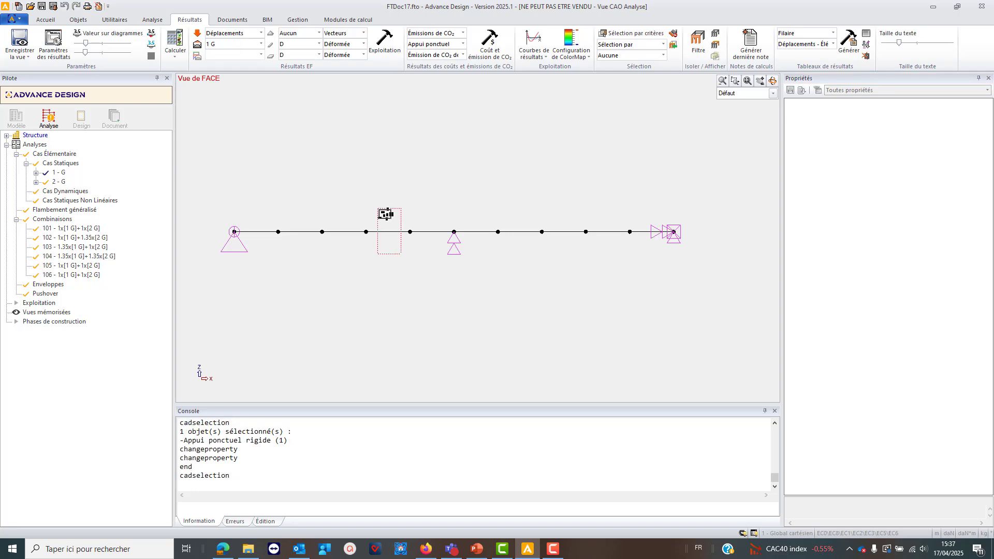
click(935, 212)
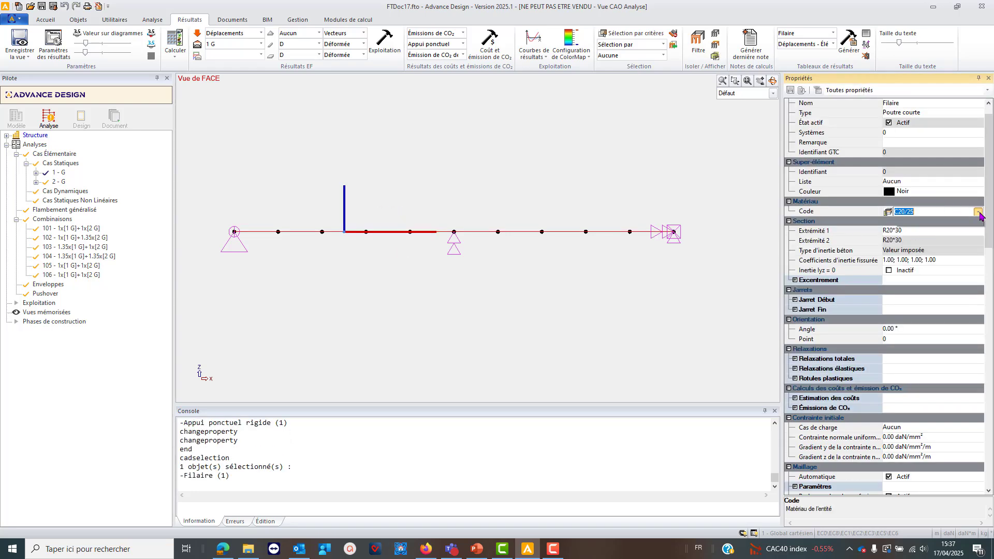
click(978, 212)
click(913, 240)
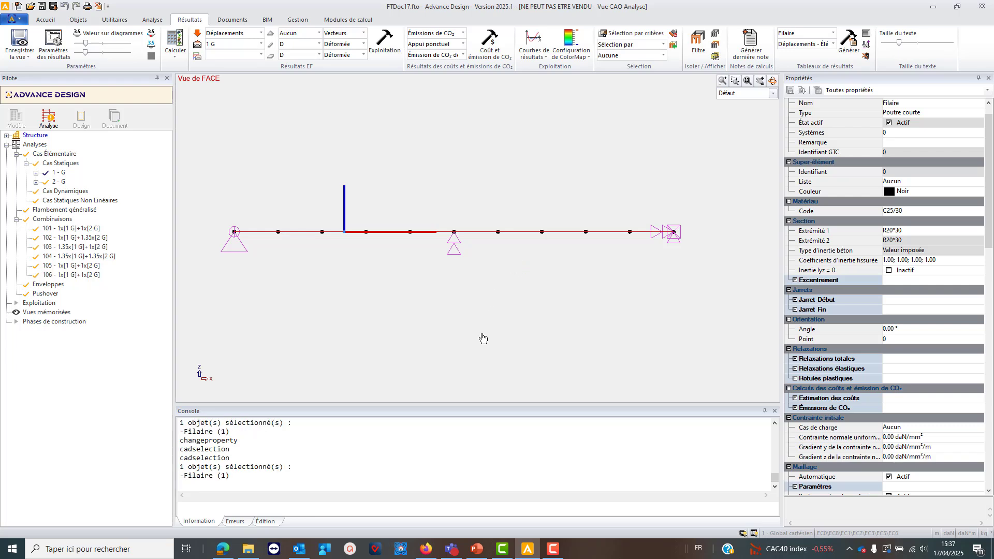
click(480, 339)
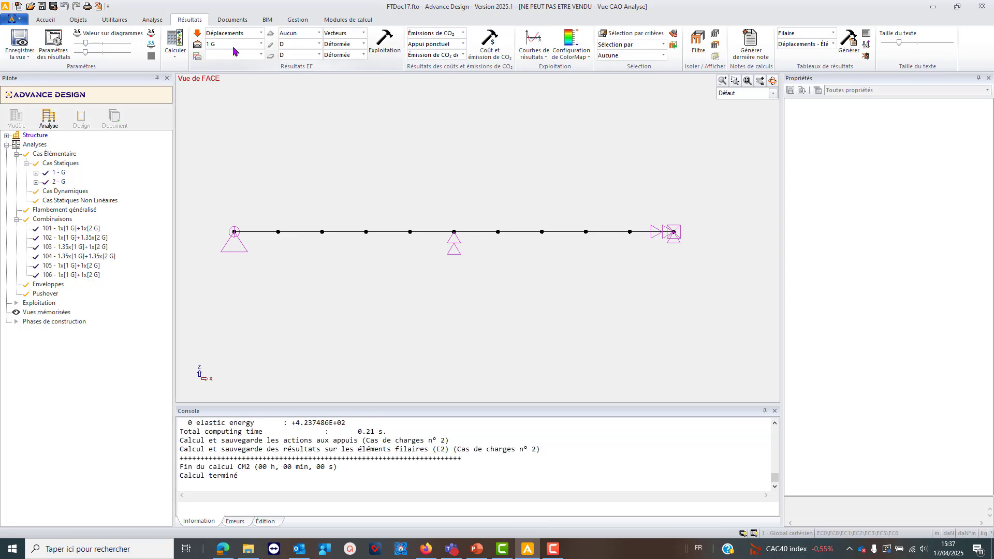
Examine the console log of the phase n°1 and phase n°2 calculations, including the load case each one adds
click(154, 21)
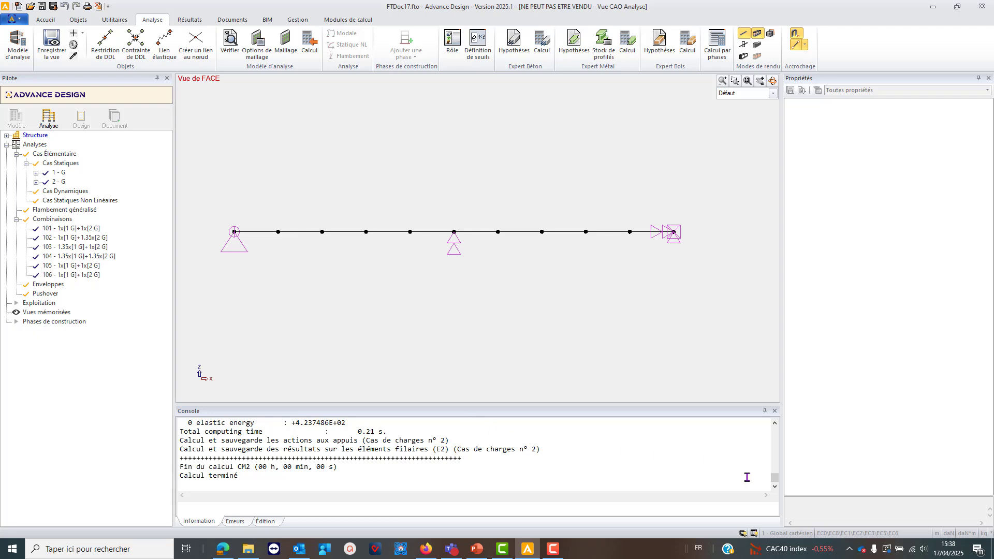
drag(606, 404, 601, 288)
scroll(317, 417, up, 10)
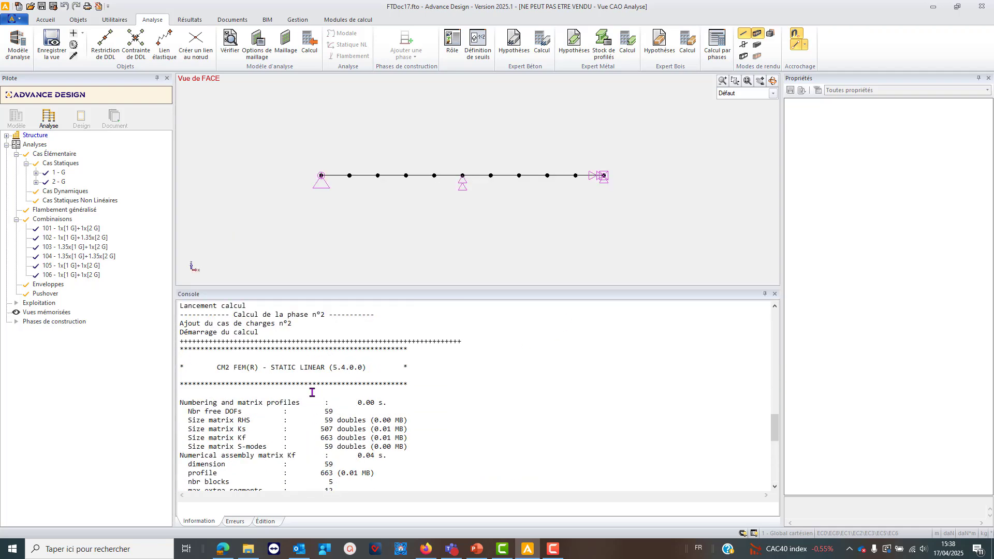
scroll(292, 368, up, 4)
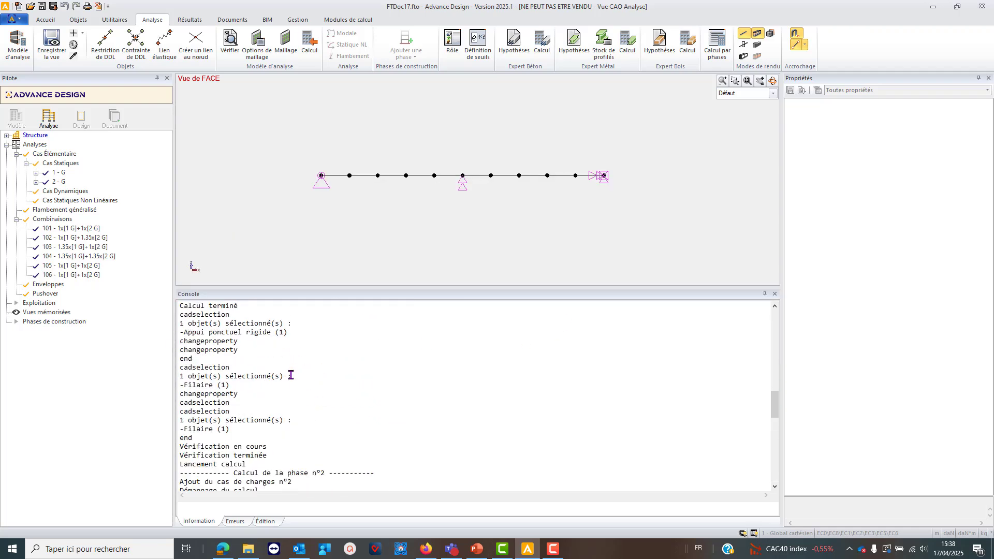
scroll(293, 379, down, 15)
scroll(295, 380, down, 6)
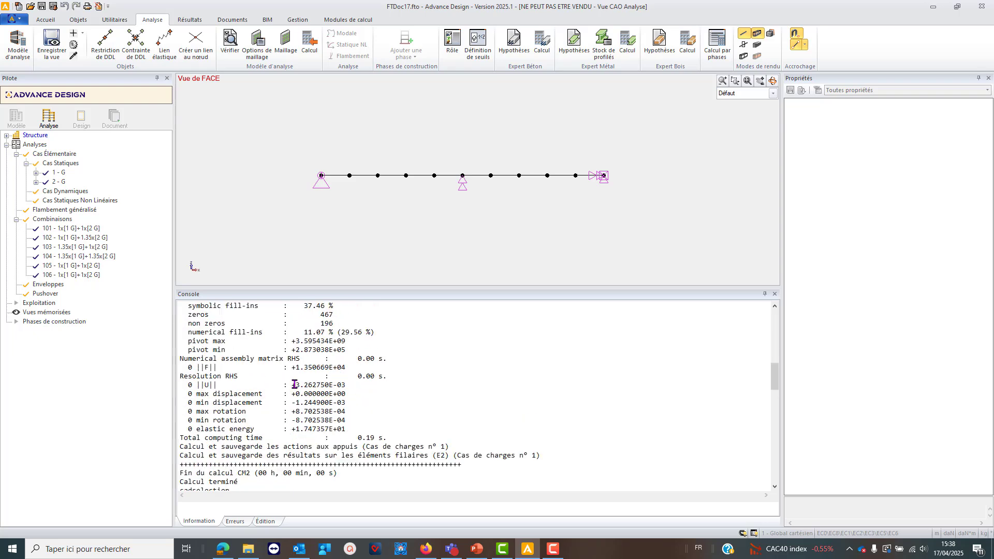
scroll(303, 382, up, 15)
scroll(252, 421, up, 3)
scroll(297, 413, down, 12)
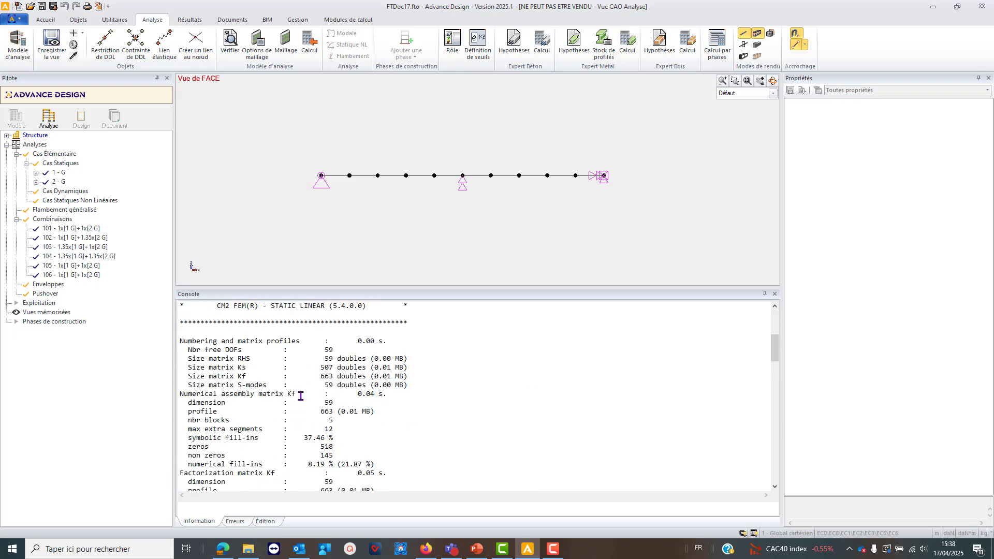
scroll(326, 410, down, 5)
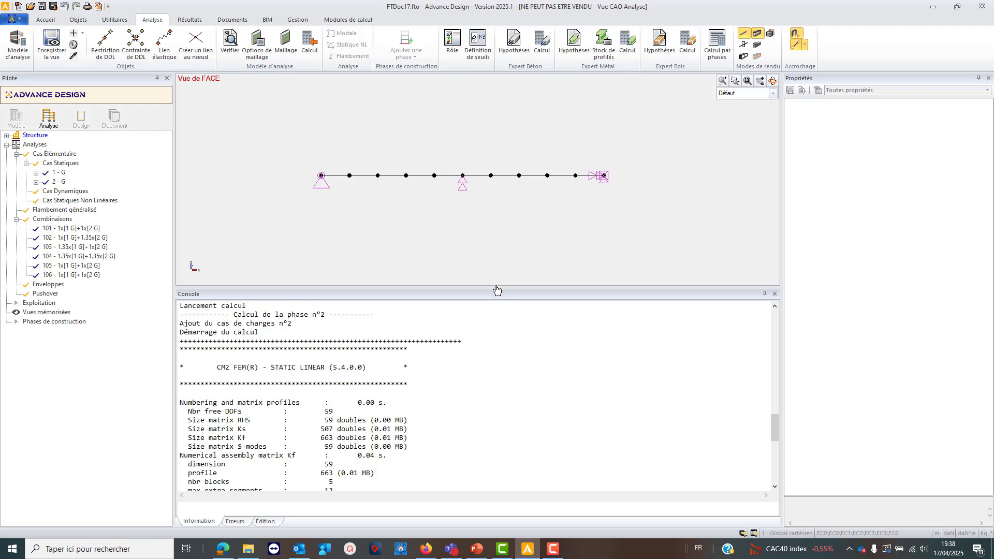
drag(495, 288, 491, 427)
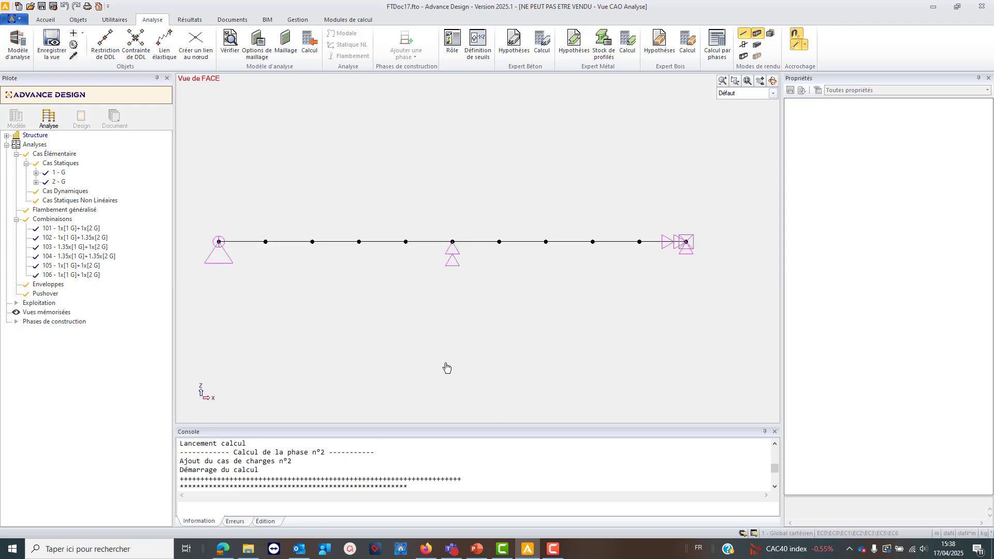
Display the beam's displacement results D for load case 1 G and select the middle support to check its restraints
click(196, 20)
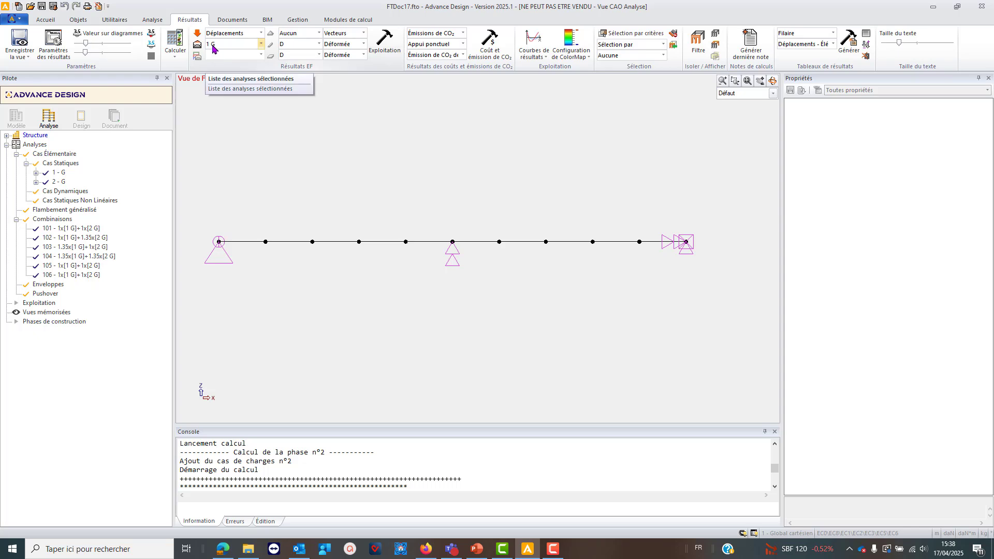
click(384, 43)
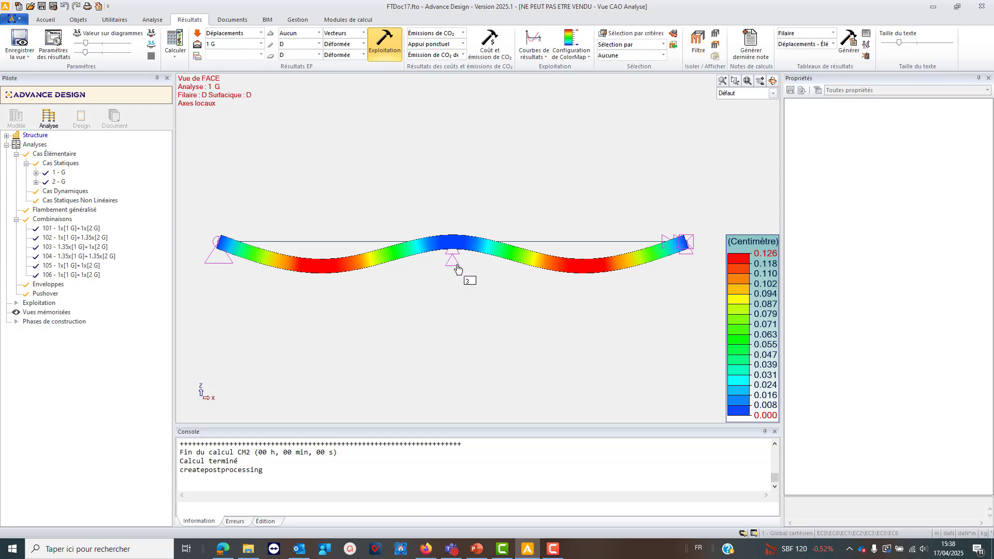
click(452, 260)
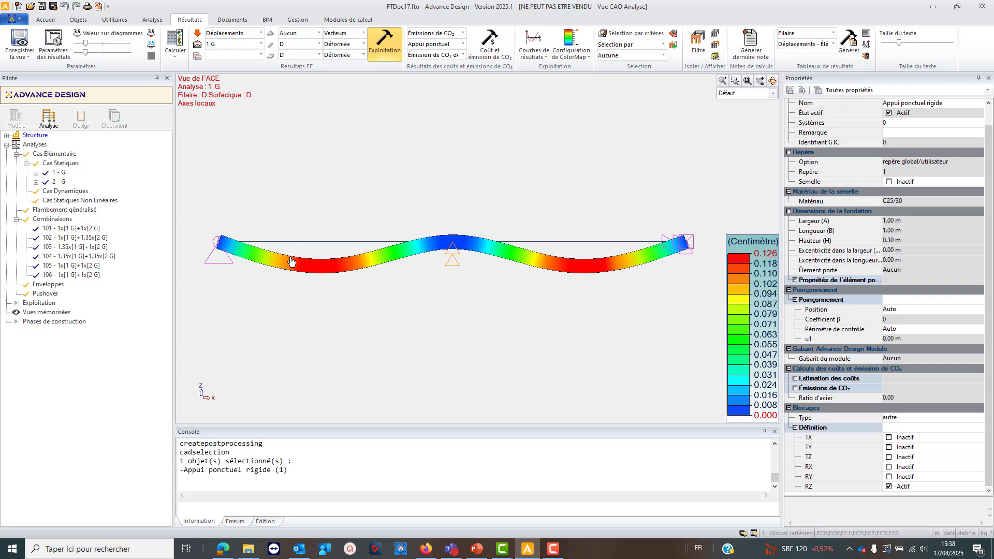
Display the beam's displacement results D for load case 2 G, with the support selection cleared
click(261, 44)
click(253, 65)
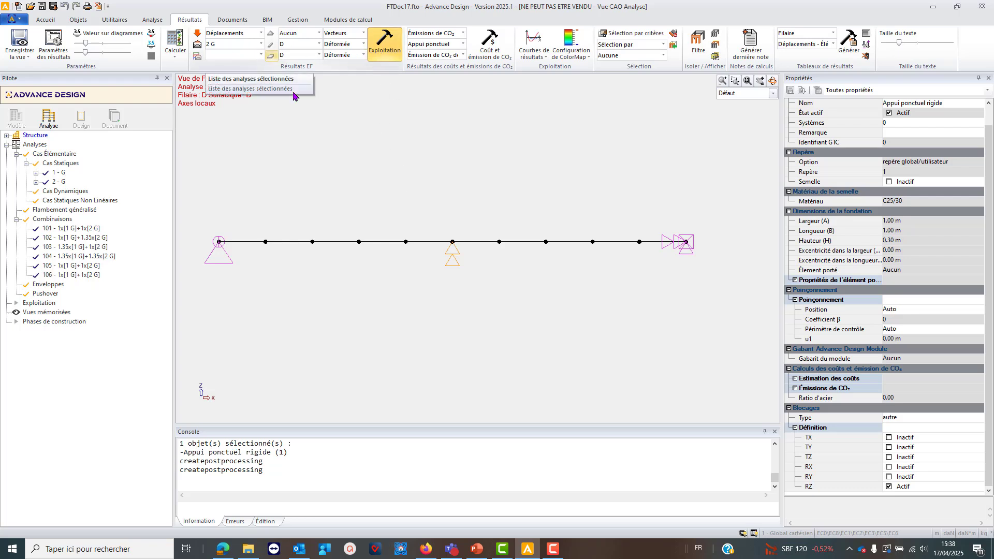
click(377, 48)
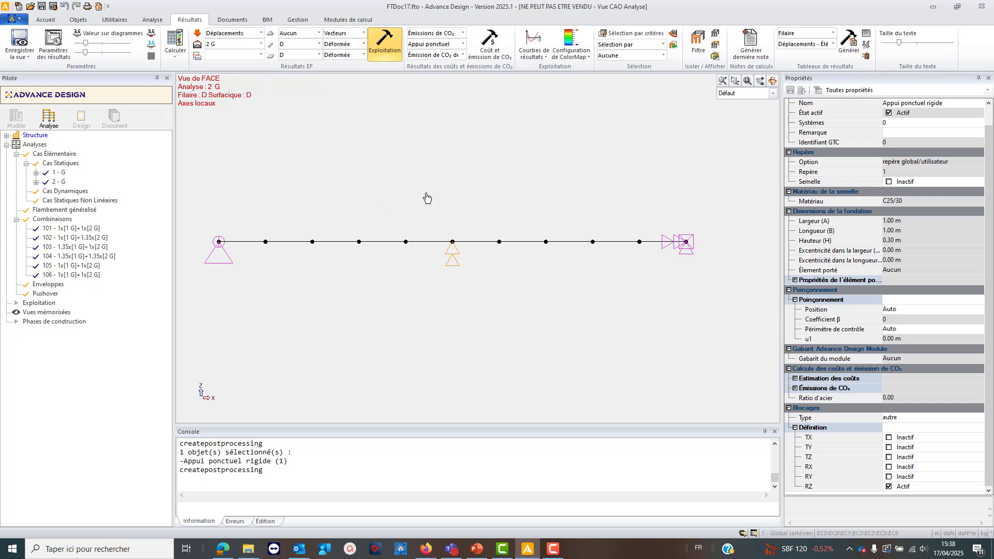
key(Escape)
click(388, 50)
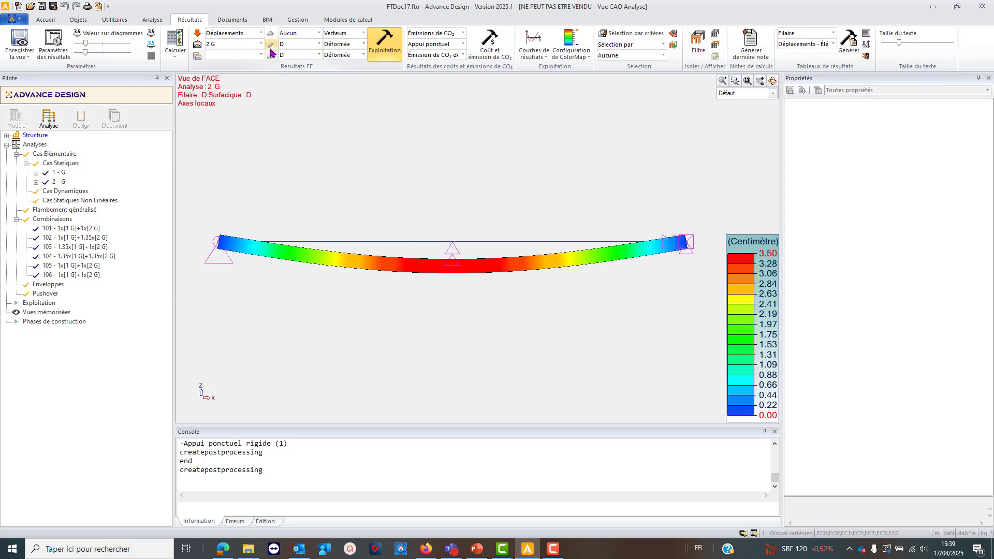
Display the beam's My bending moment diagram for load case 2 G and compare it with load case 1 G
click(261, 33)
click(237, 58)
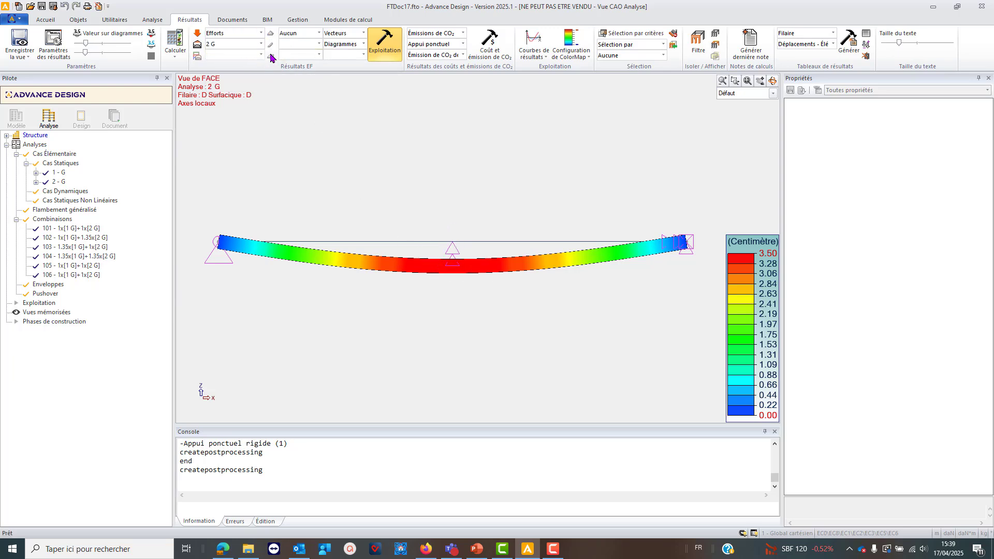
click(319, 43)
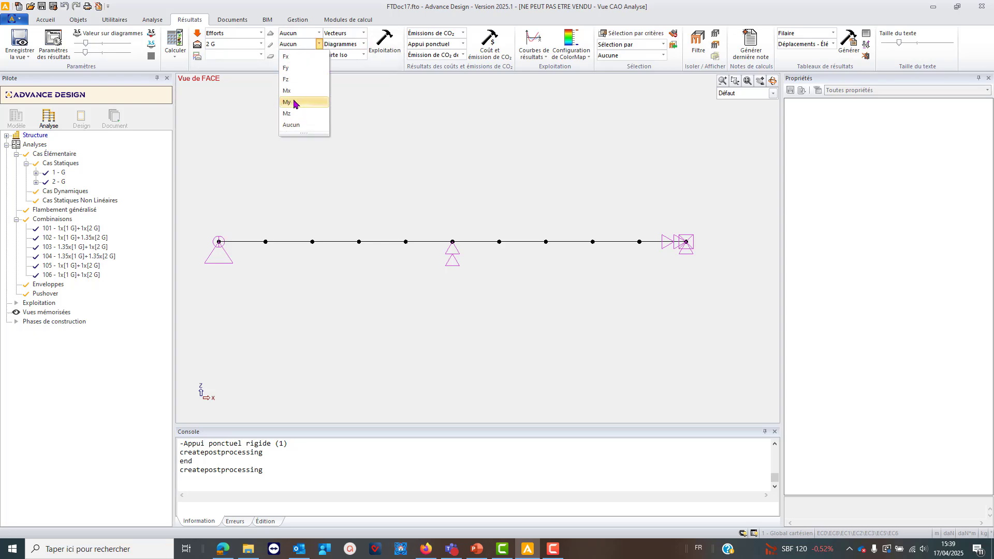
click(296, 102)
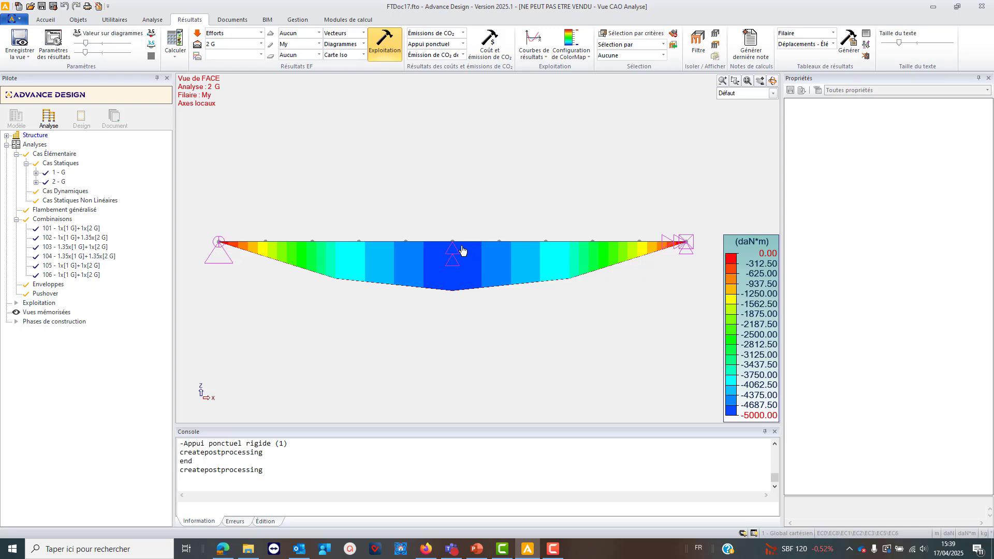
click(260, 44)
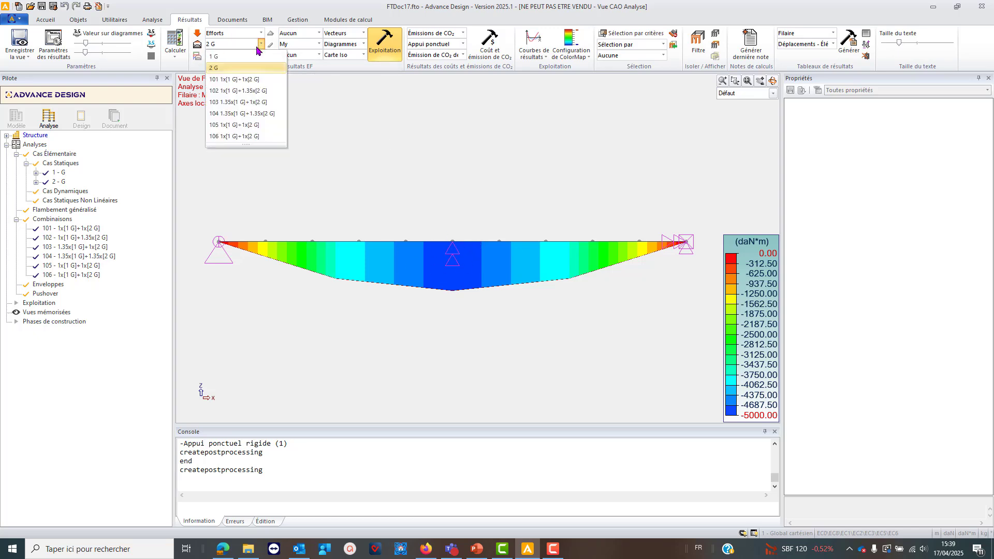
click(247, 62)
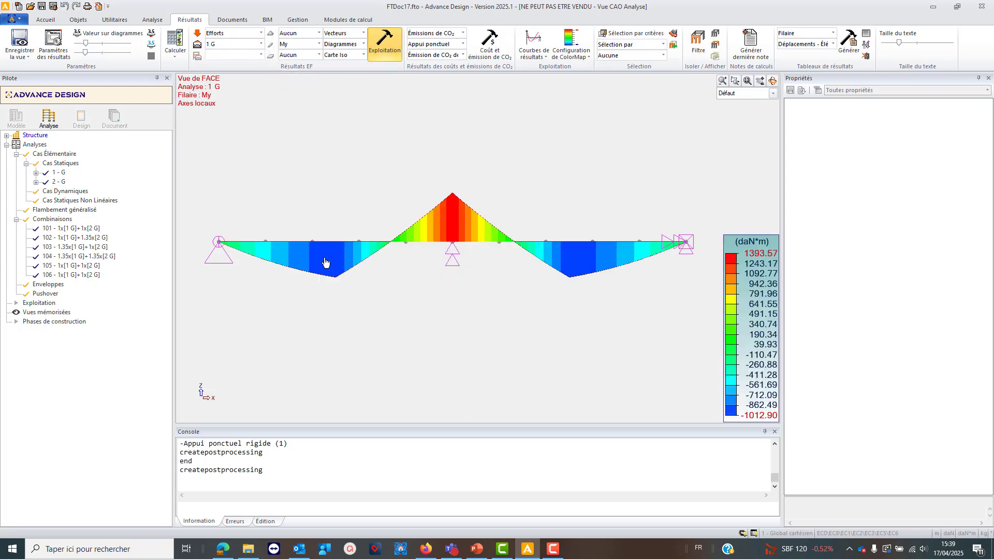